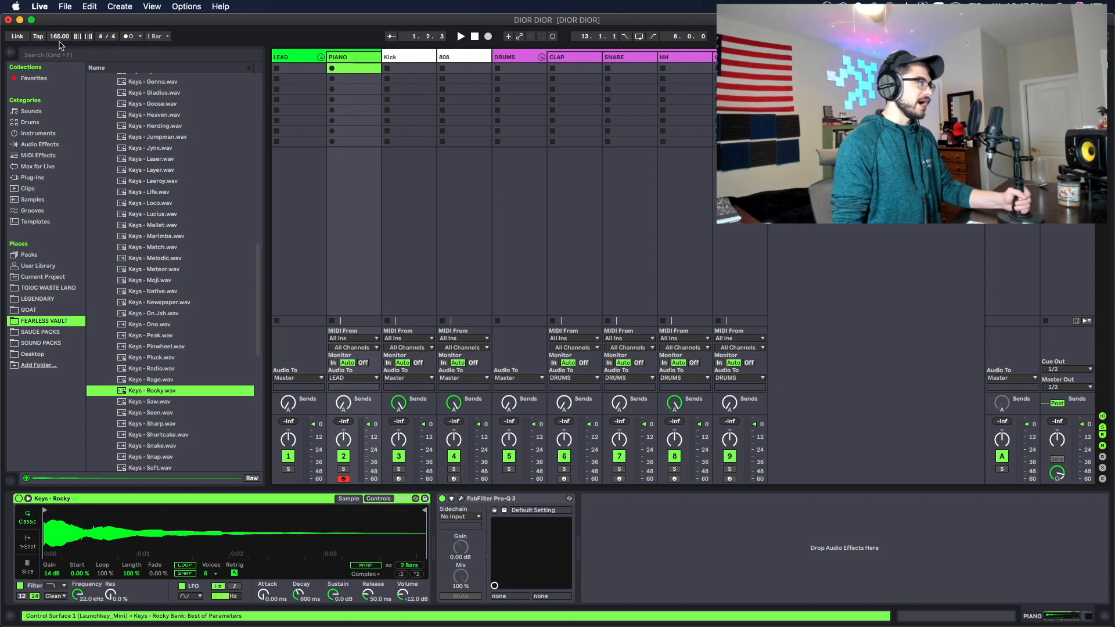
- Create an empty clip in the PIANO track's first slot and set its scale to D#/Eb Lydian
double_click(350, 69)
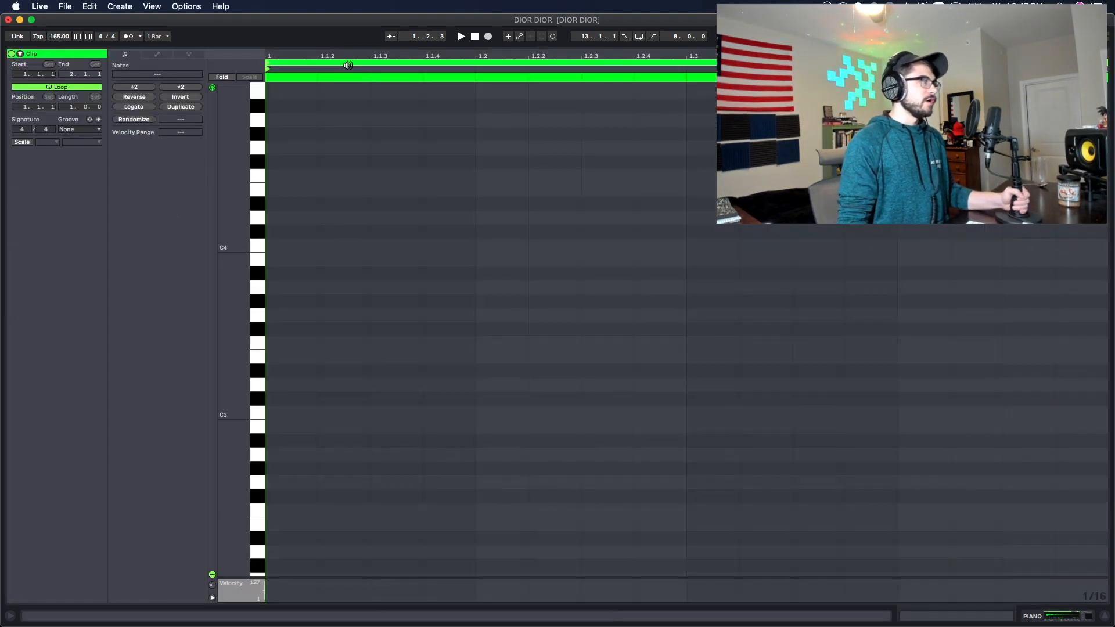
left_click(29, 145)
left_click(76, 143)
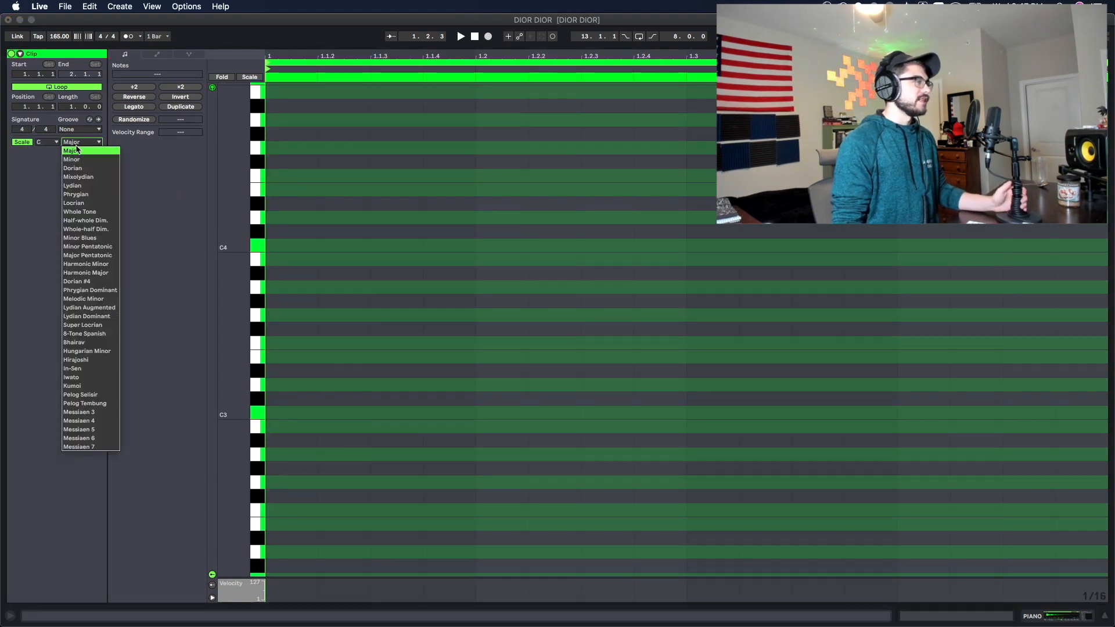
left_click(98, 186)
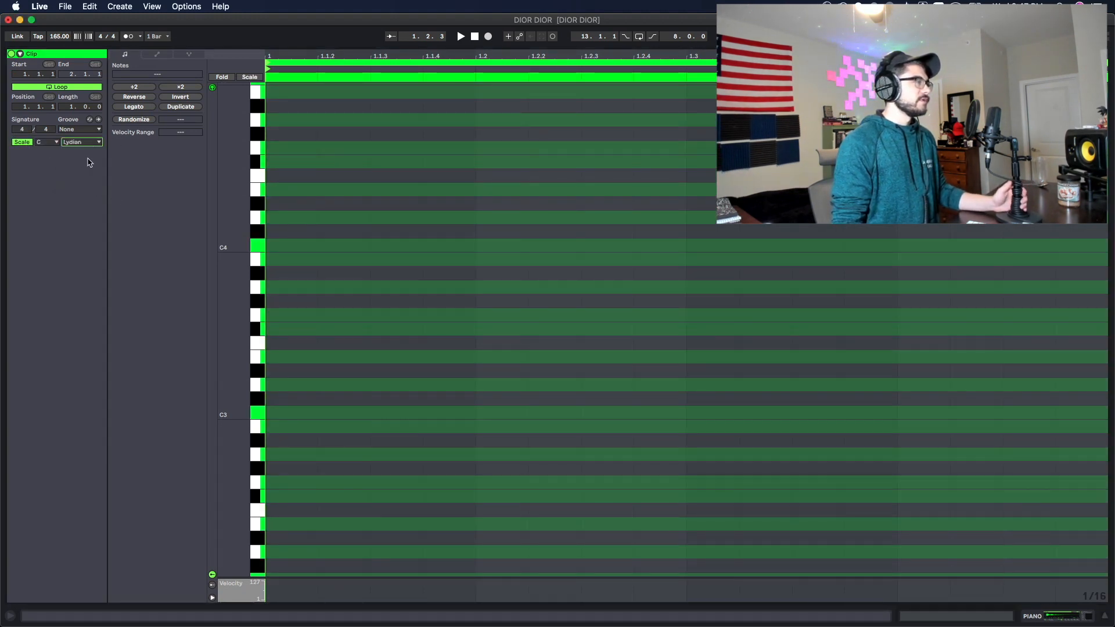
left_click(53, 142)
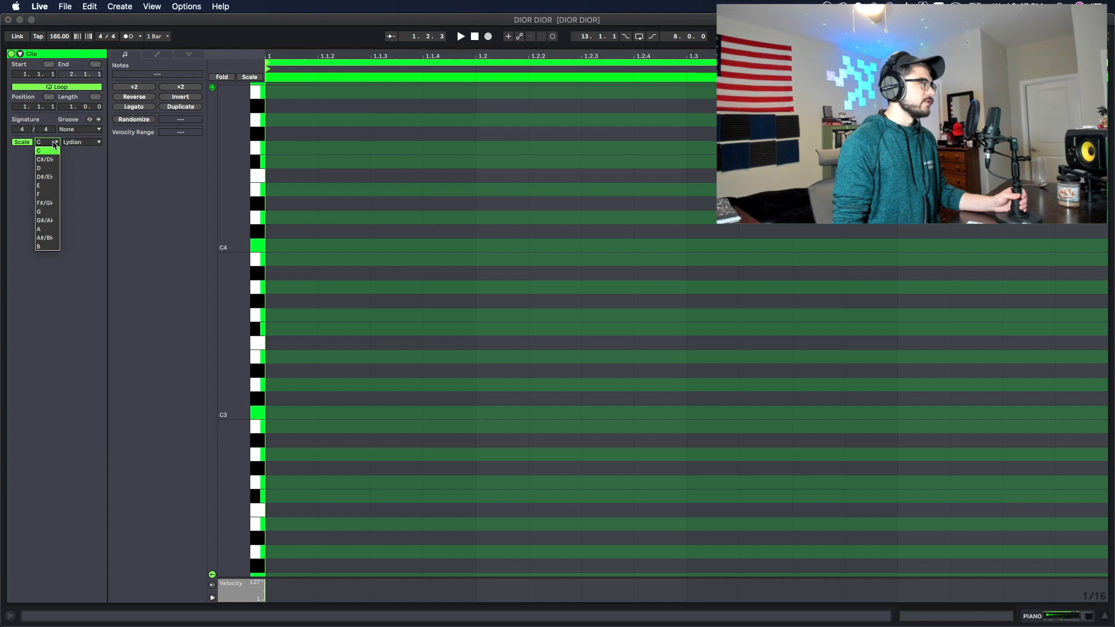
left_click(48, 178)
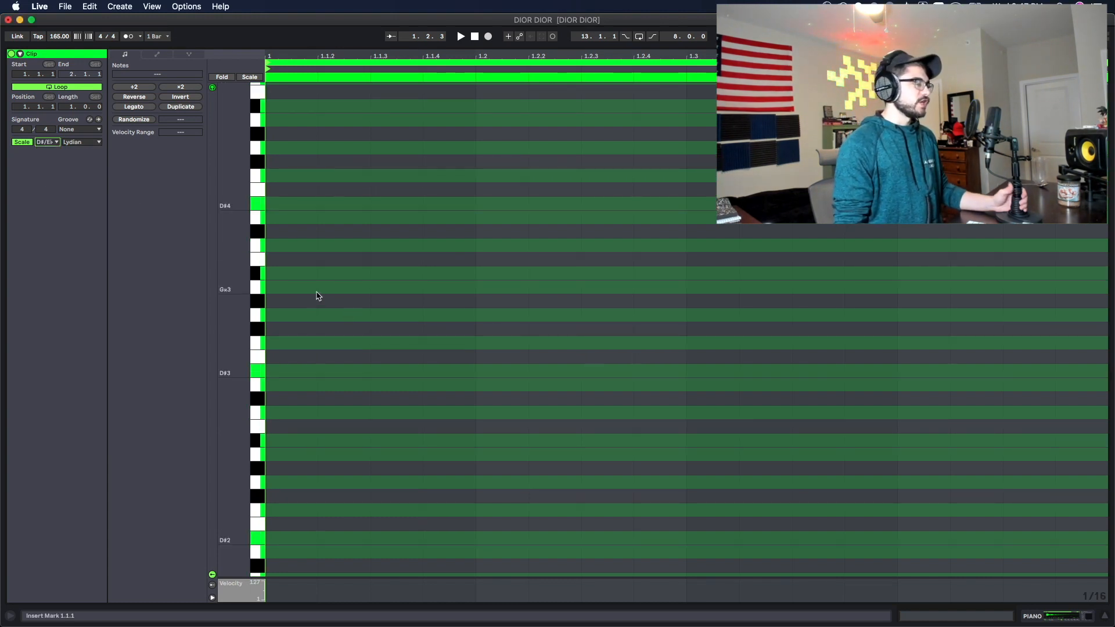
- Place a D#3 note at the start of the PIANO clip, trim it to two sixteenths, and audition it
left_click(1059, 616)
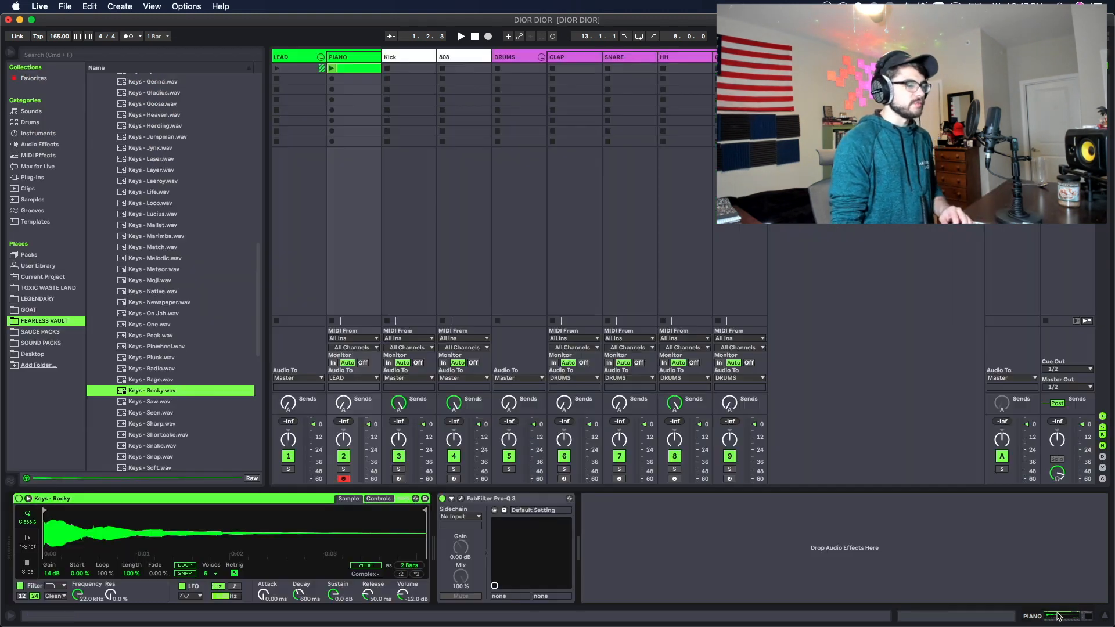
left_click_drag(307, 377, 292, 383)
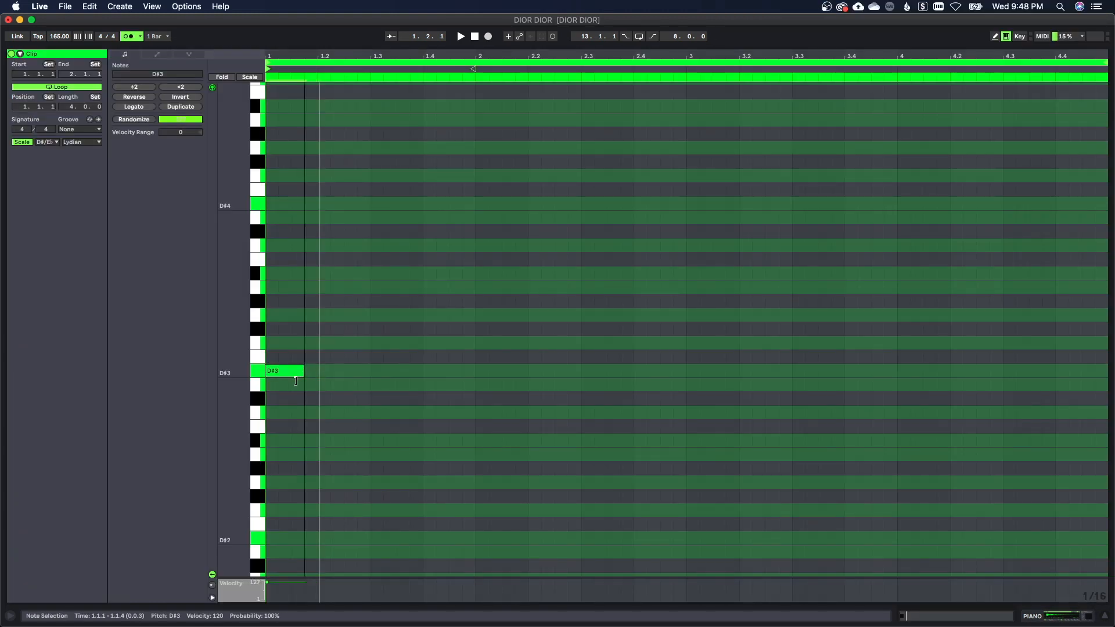
key("space")
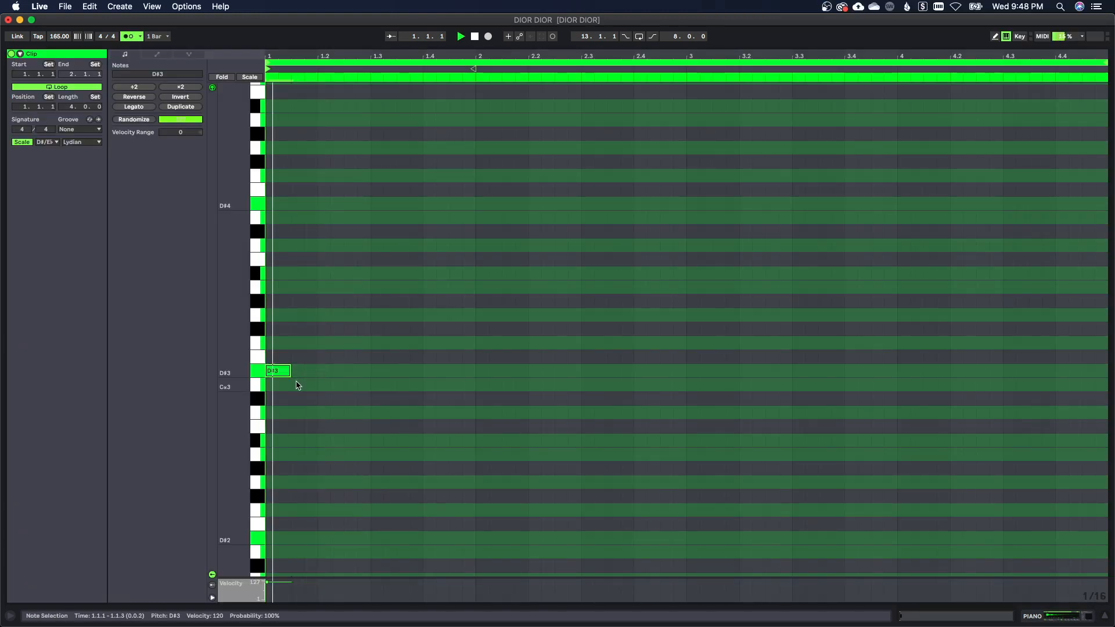
key("space")
- Add an Fx3 note at 1.1.3, directly after the D#3 note, and audition the clip
left_click(295, 317)
key("space")
double_click(295, 316)
key("space")
key("space")
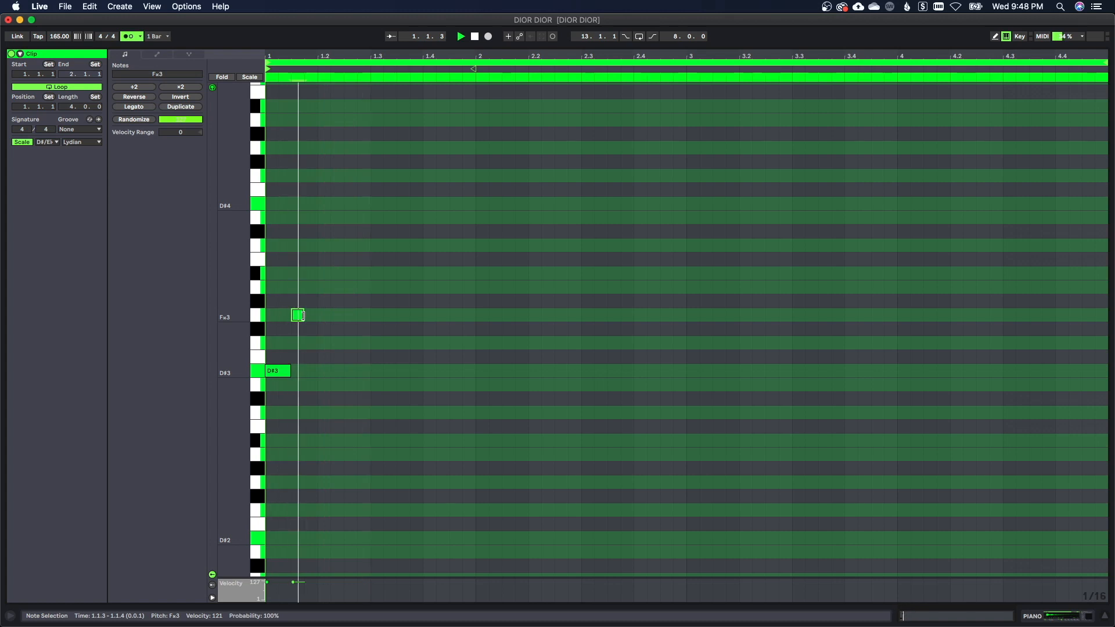
key("space")
- Lengthen the second note to two sixteenths, lower it to Gx2, and play back the result
left_click_drag(303, 316, 311, 427)
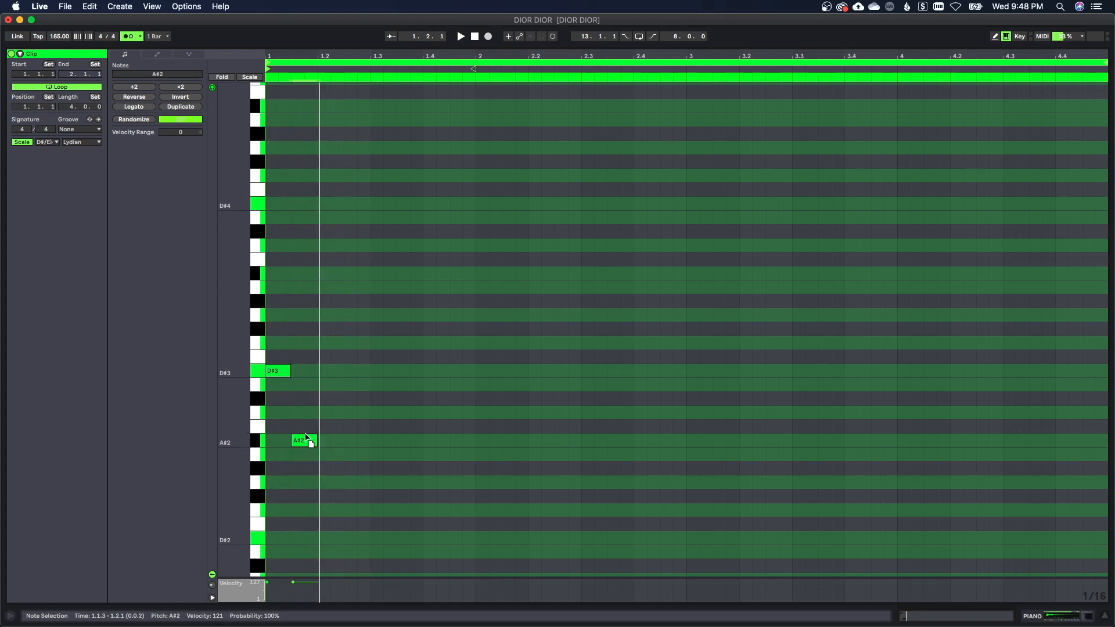
key("space")
mouse_move(309, 441)
left_mouse_down()
mouse_move(306, 413)
mouse_move(306, 456)
left_mouse_up()
key("space")
key("space")
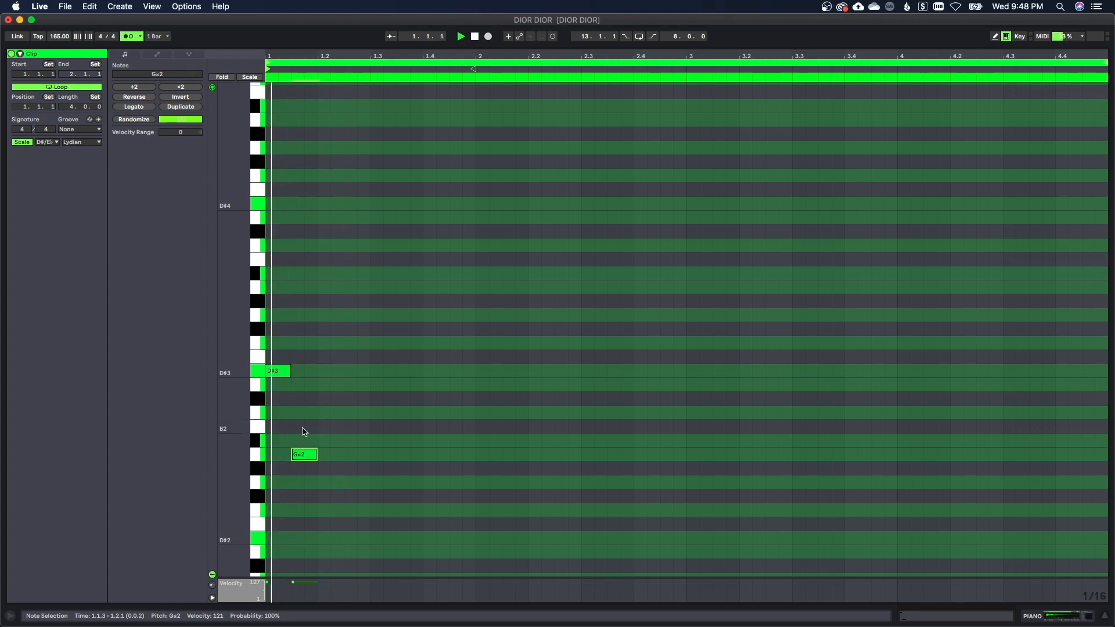
key("space")
- Preview keys on the piano roll and add two-sixteenth notes B#3 at 1.2.1 and Gx3 at 1.2.3
left_click(262, 246)
key("space")
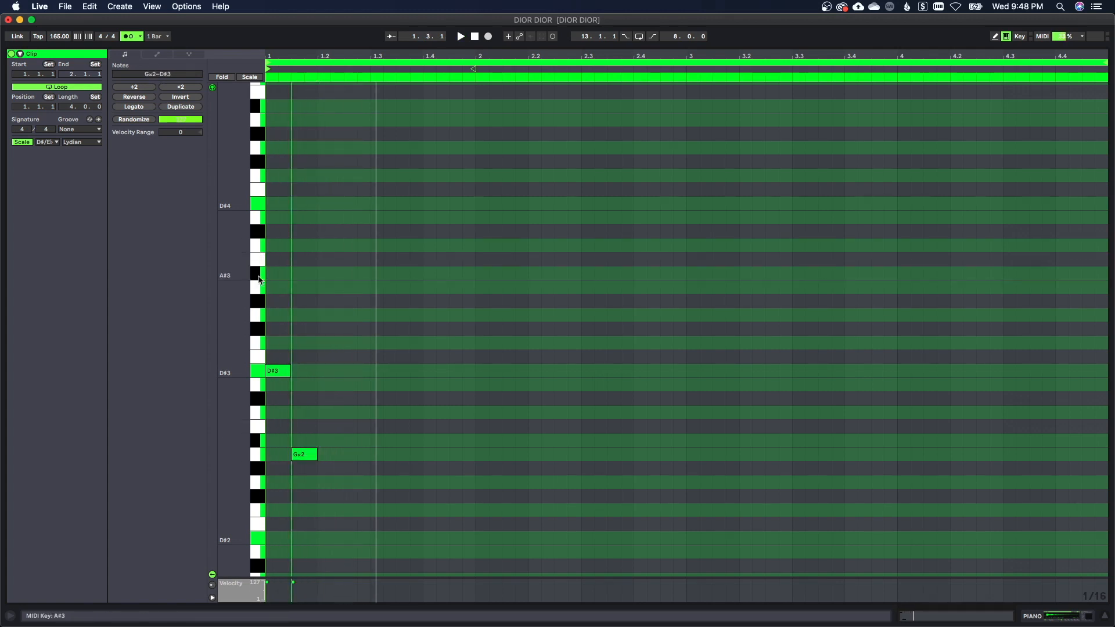
left_click(259, 287)
key("space")
key("space")
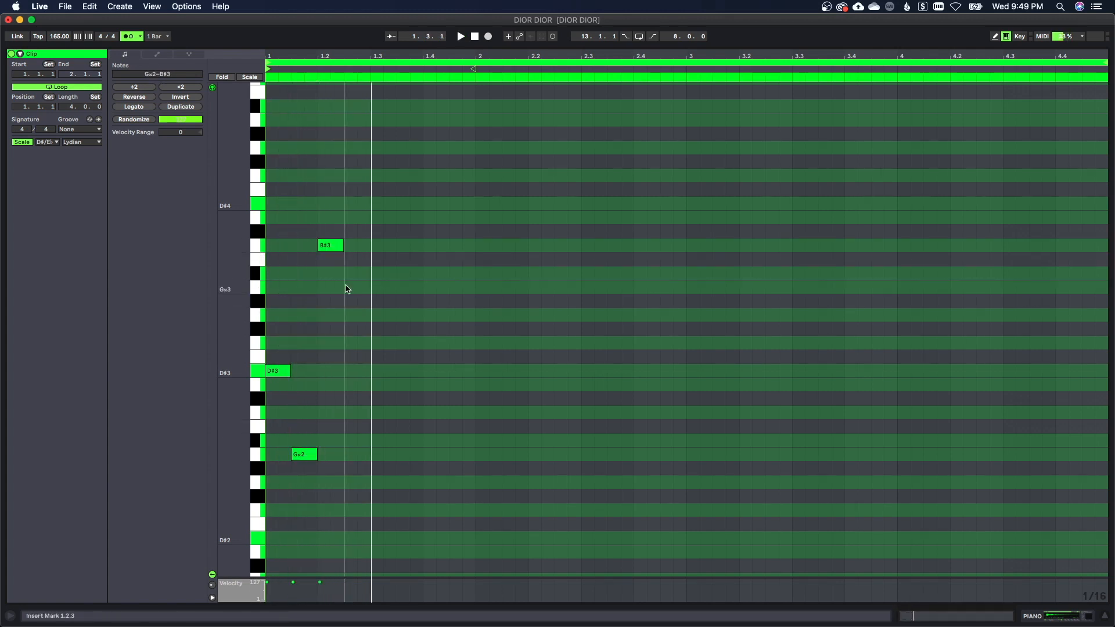
double_click(347, 288)
key("space")
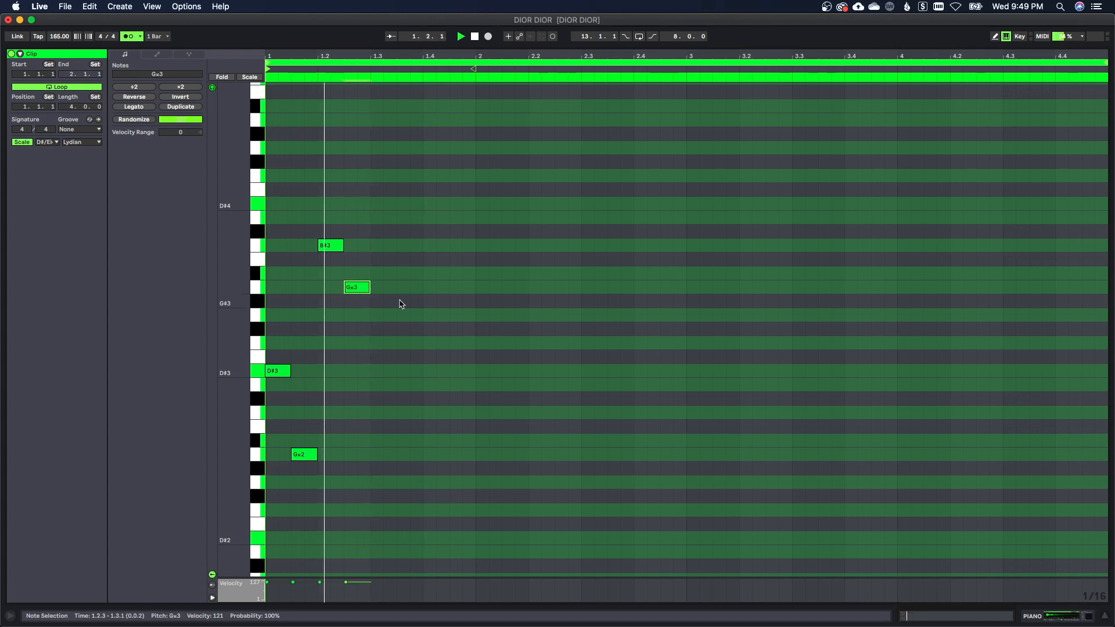
- Add a two-sixteenth Fx3 note at 1.3.1 and raise the second and fourth notes to A#2 and A#3
double_click(398, 316)
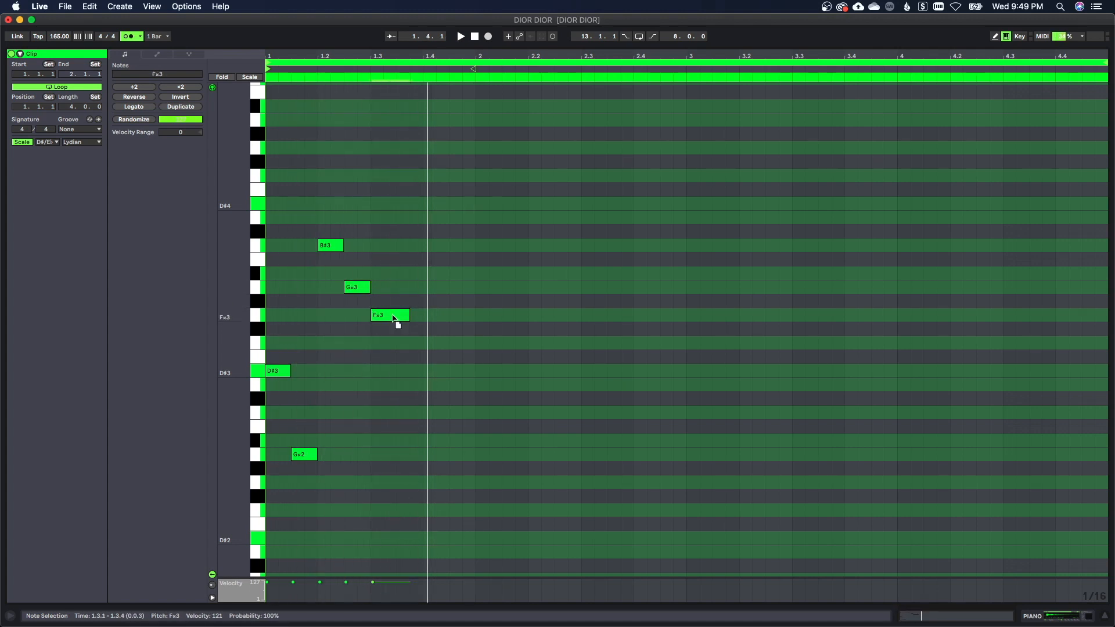
left_click_drag(397, 321, 408, 343)
key("space")
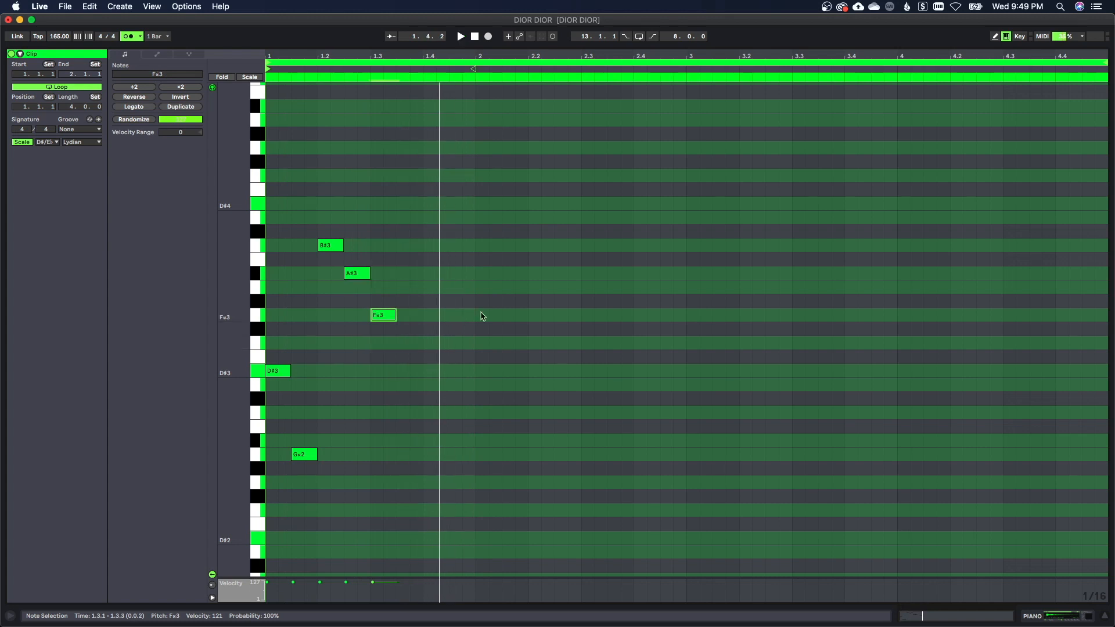
key("space")
key("space")
key("space")
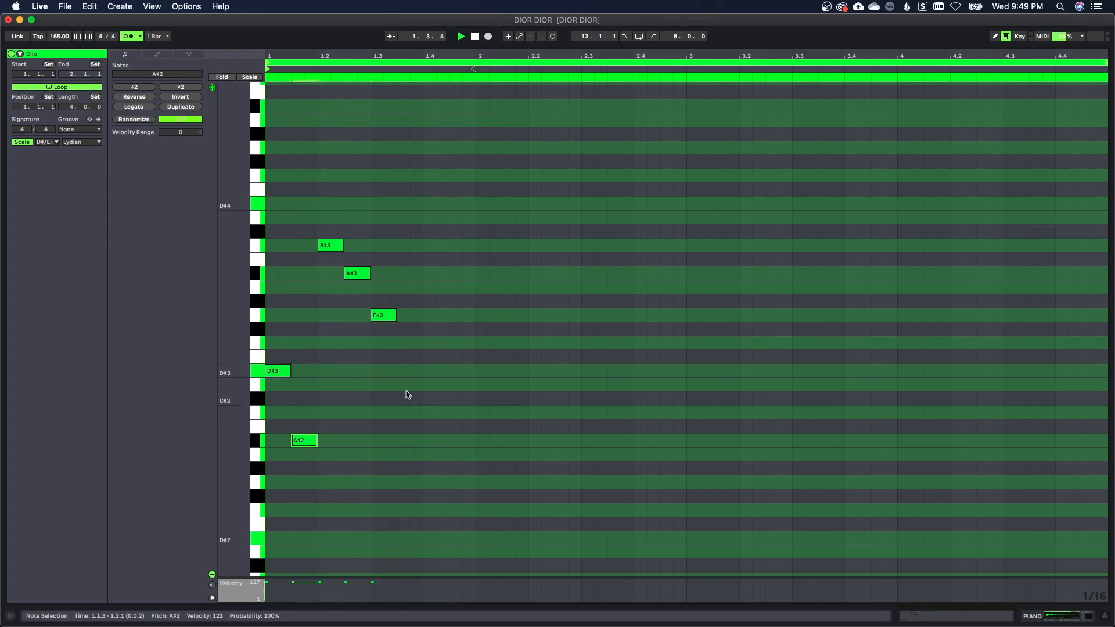
- Lengthen the first five notes of bar 1 to one beat each and play the clip
left_click_drag(279, 215, 393, 416)
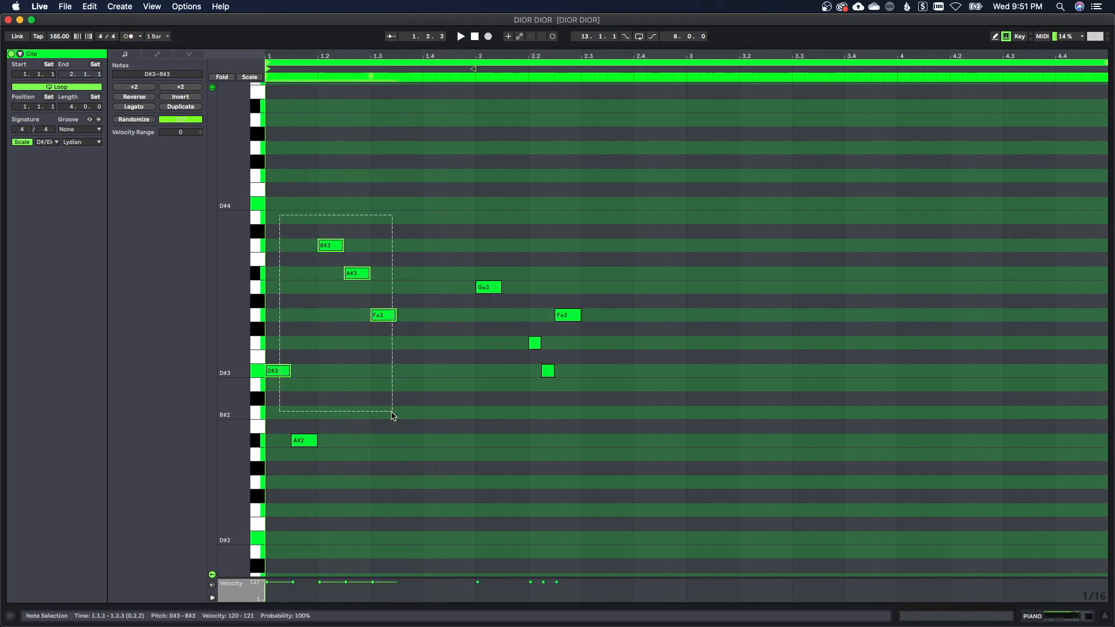
left_click_drag(400, 318, 422, 319)
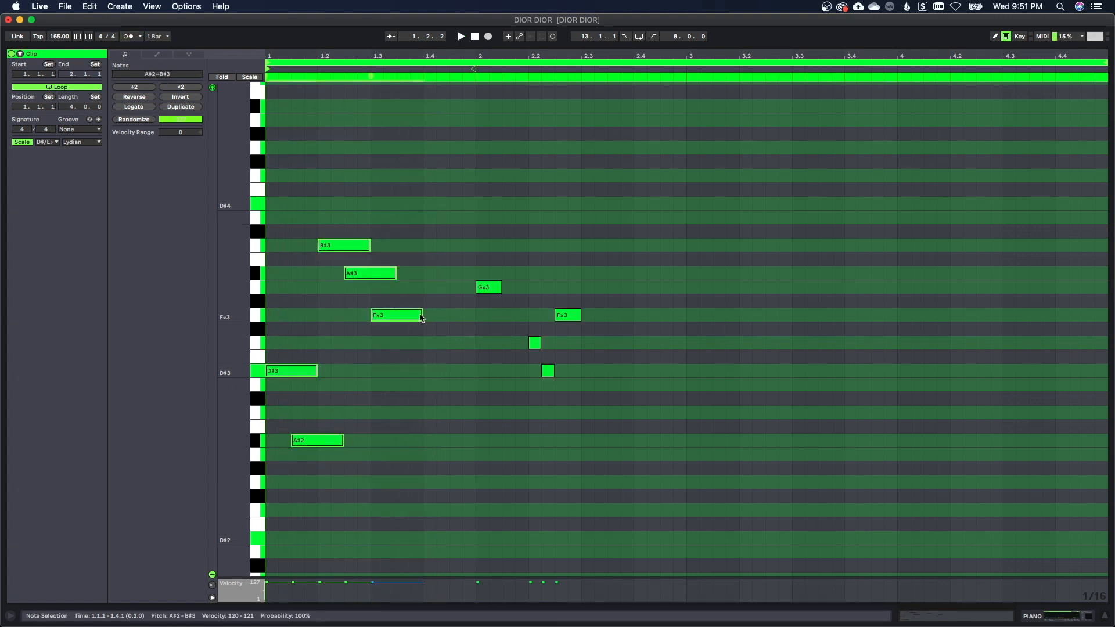
key("space")
- Move the Gx3 note from bar 2 to E#3 at 1.3.3 and lower the Fx3 note at 1.3.1 to Cx3
left_click(437, 375)
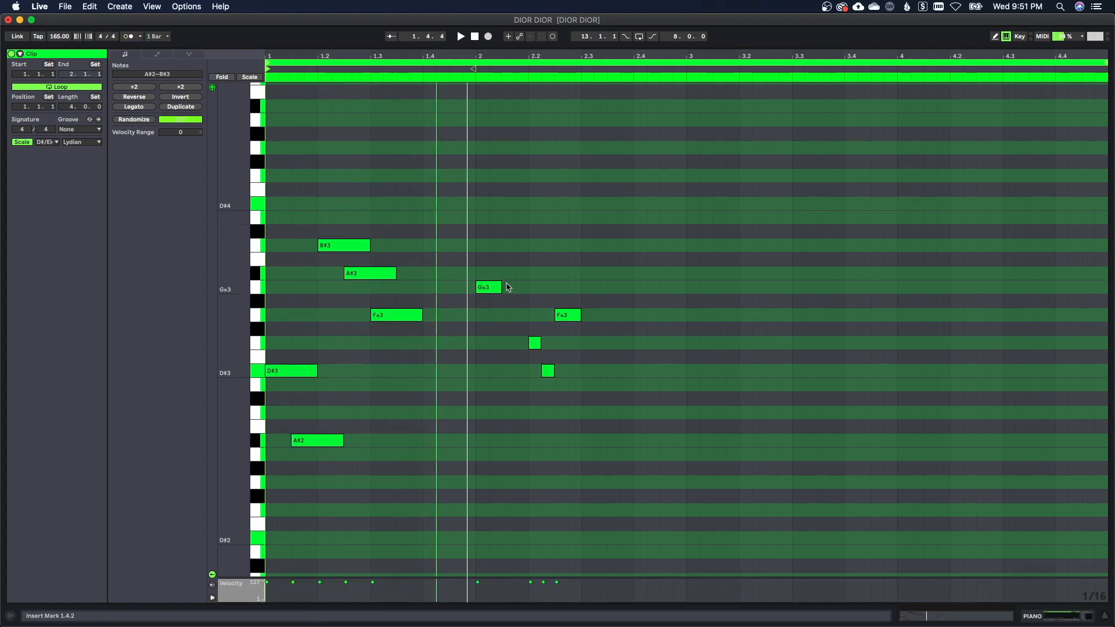
left_click_drag(502, 287, 423, 343)
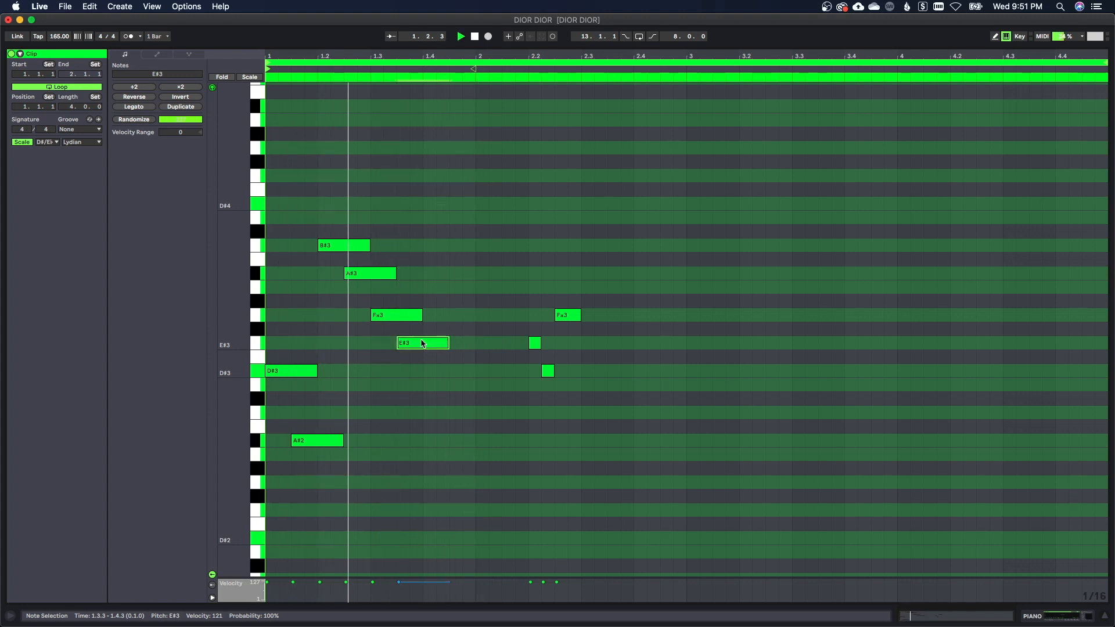
left_click_drag(398, 317, 401, 391)
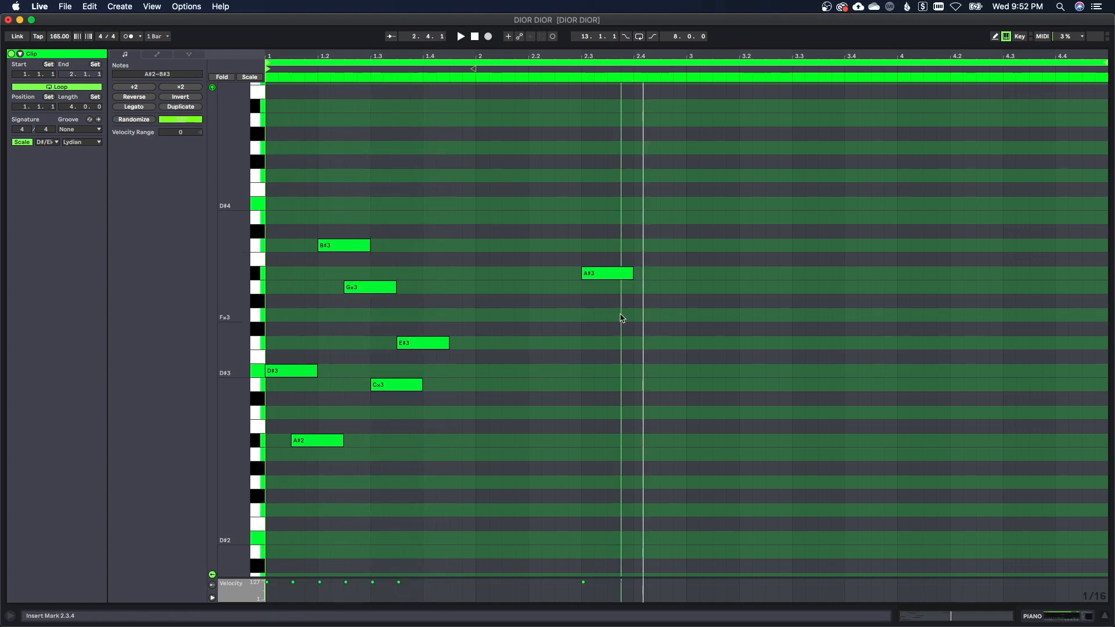
- Add an Fx3 note at 2.3.3, lengthen it to one beat, and play the clip
left_click(625, 317)
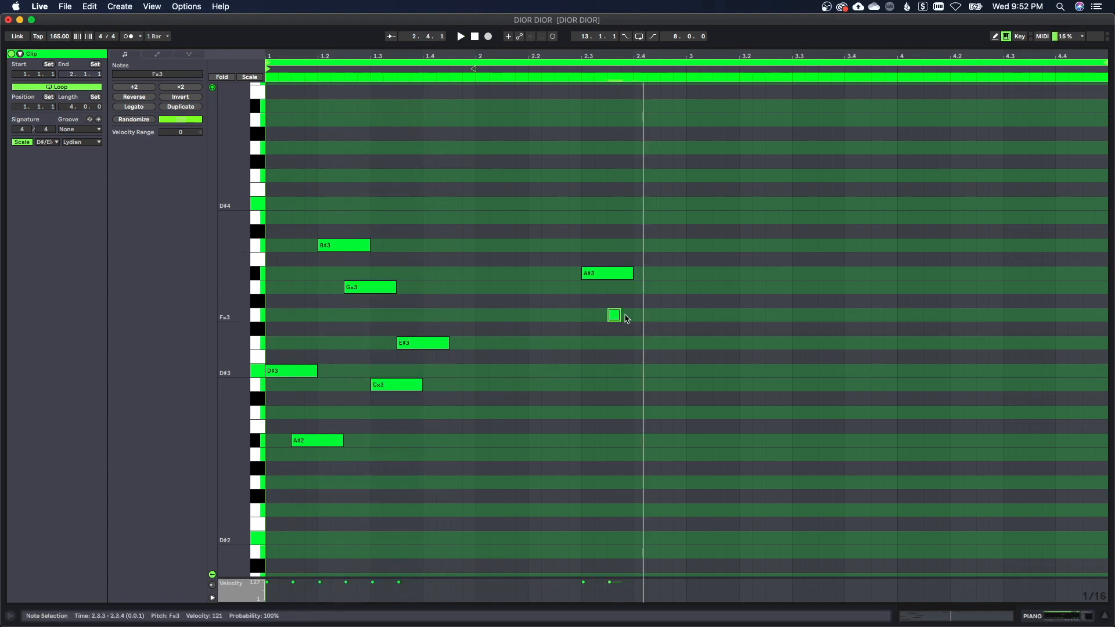
left_click(619, 315)
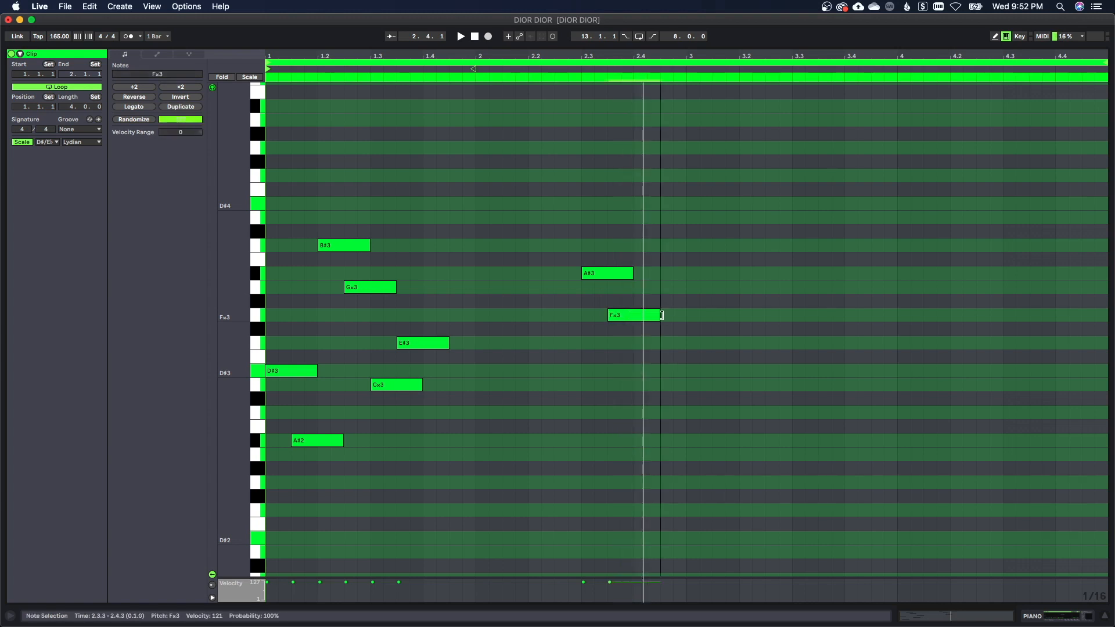
key("space")
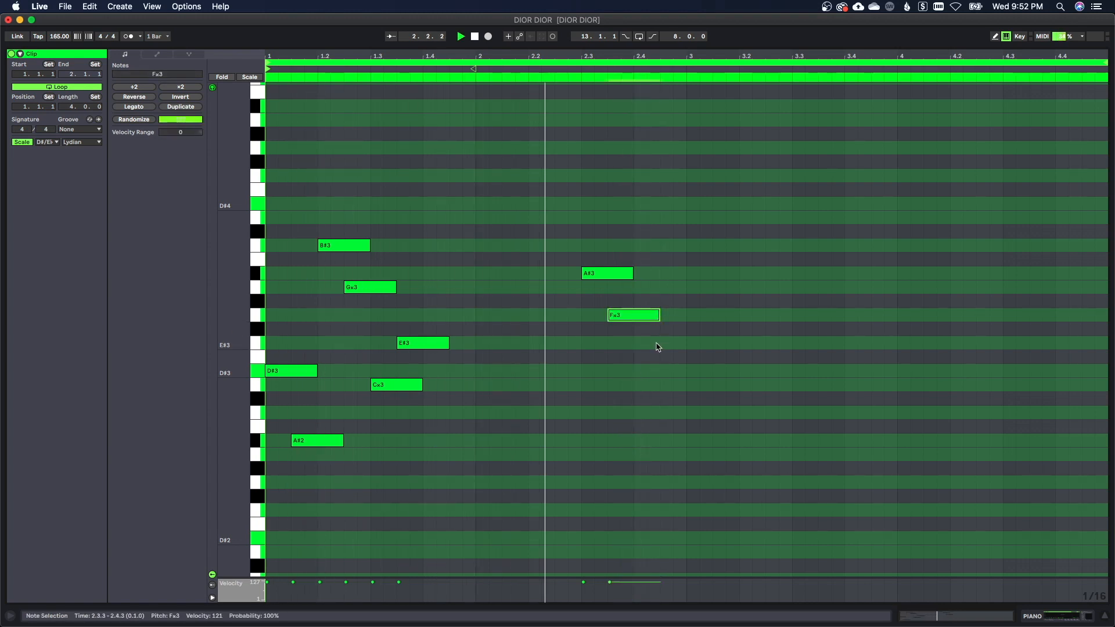
- Shift the bar 2 Fx3 note to 2.4.1 and raise the A#2 note at 2.4.3 to B#2
left_click_drag(627, 318, 647, 300)
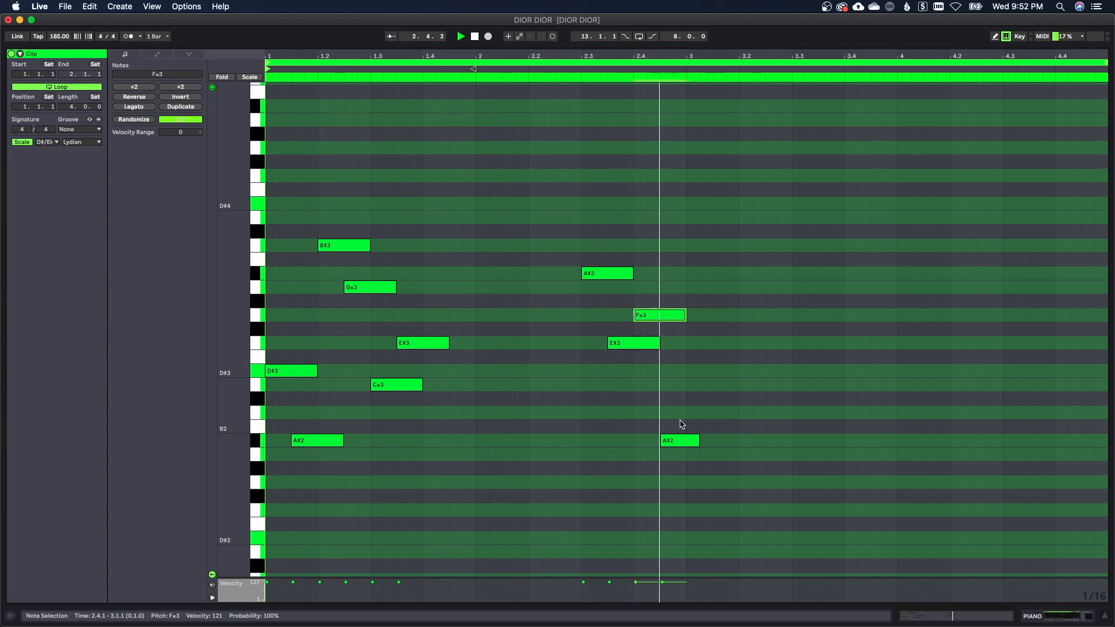
left_click_drag(682, 441, 682, 389)
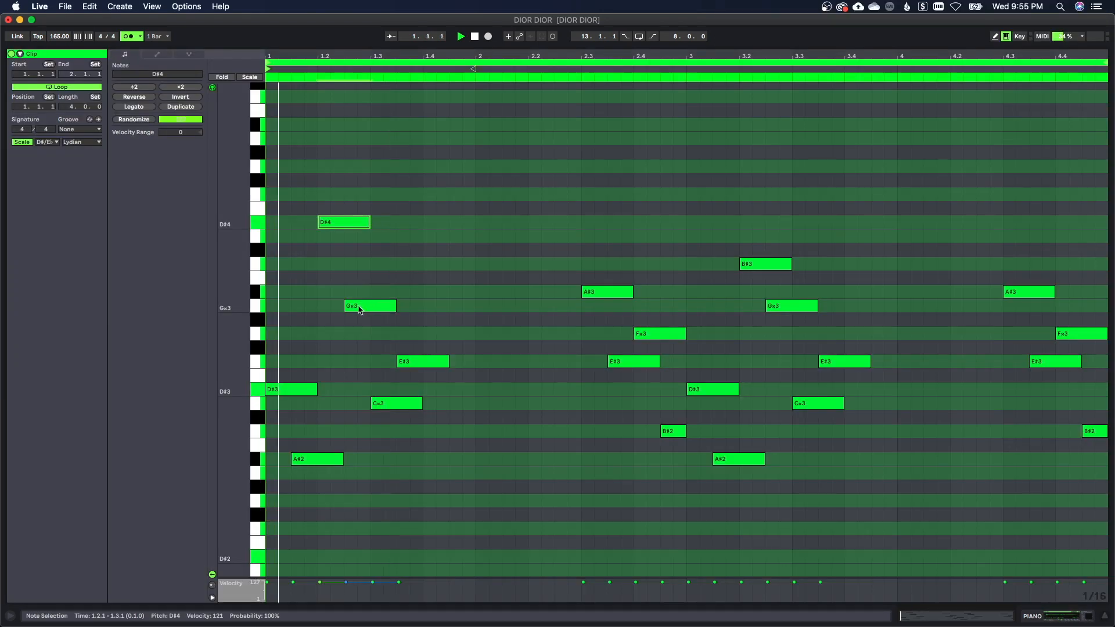
- Raise the Gx3 note at 1.2.3 to B#3 and audition the opening phrase
left_click_drag(360, 308, 361, 264)
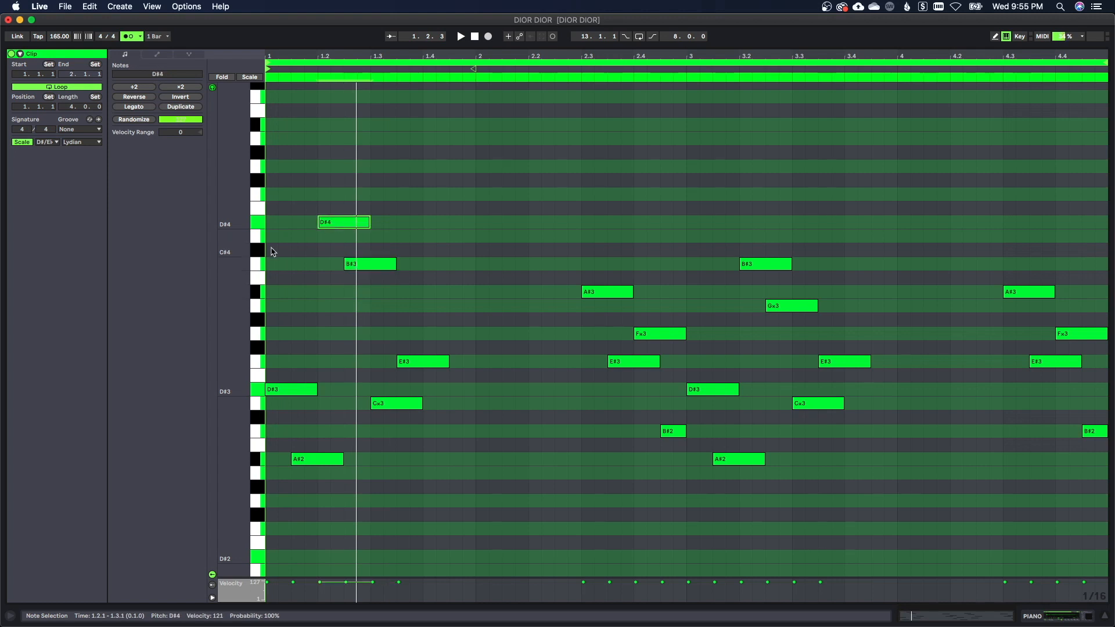
left_click(256, 264)
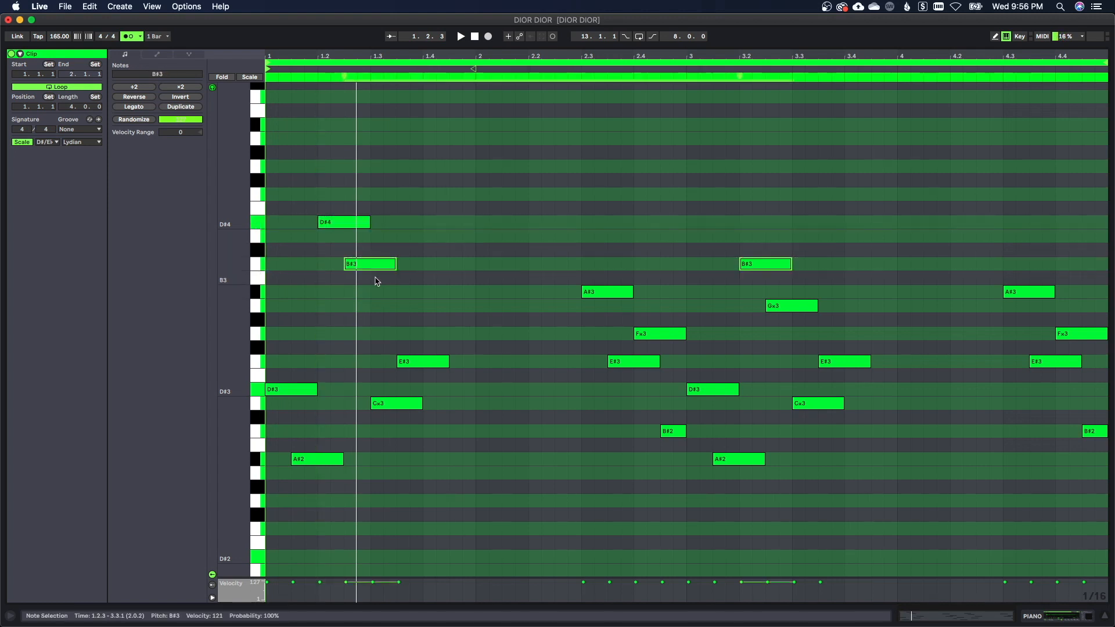
key("space")
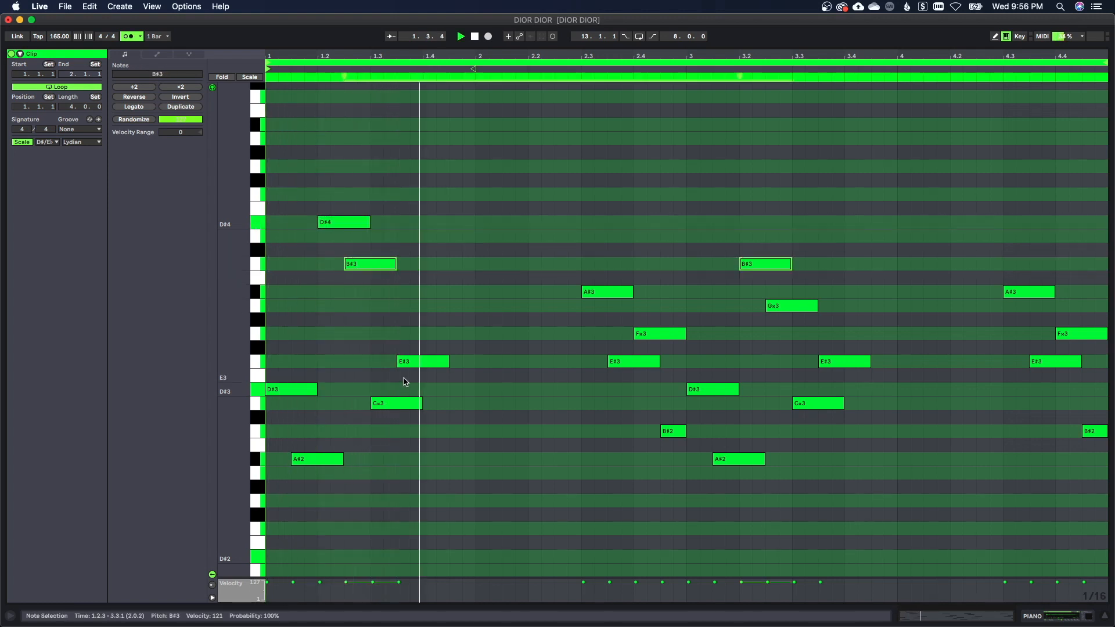
key("space")
- Raise the E#3 note at 1.3.3 to Gx3 and the Cx3 note at 1.3.1 to E#3, playing back the phrase
left_click(397, 404)
left_click_drag(407, 369, 408, 306)
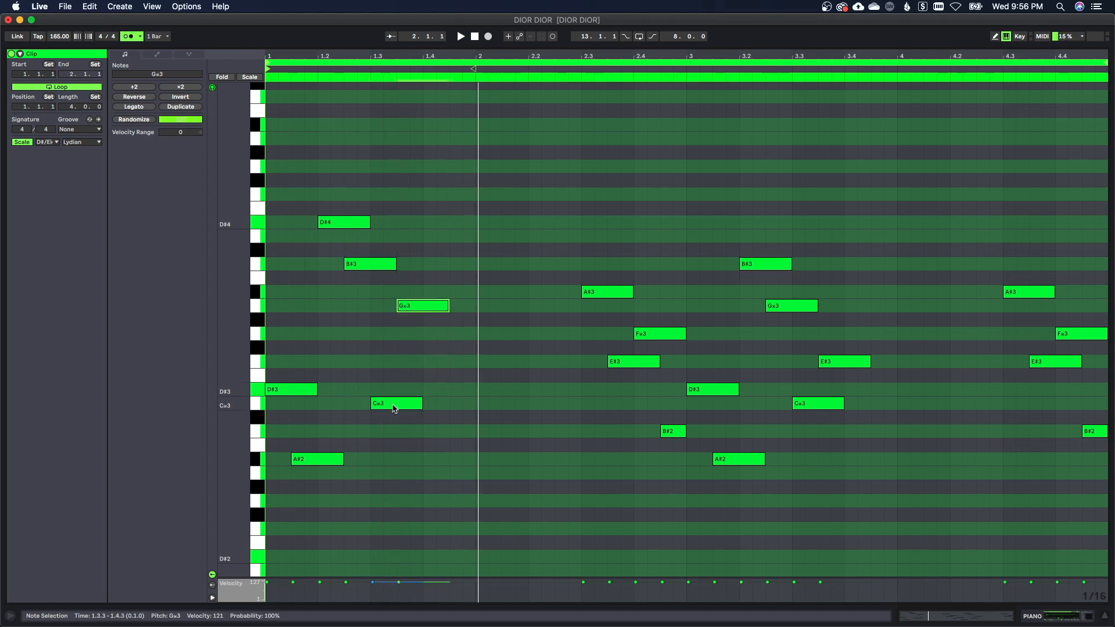
left_click_drag(393, 408, 395, 366)
key("space")
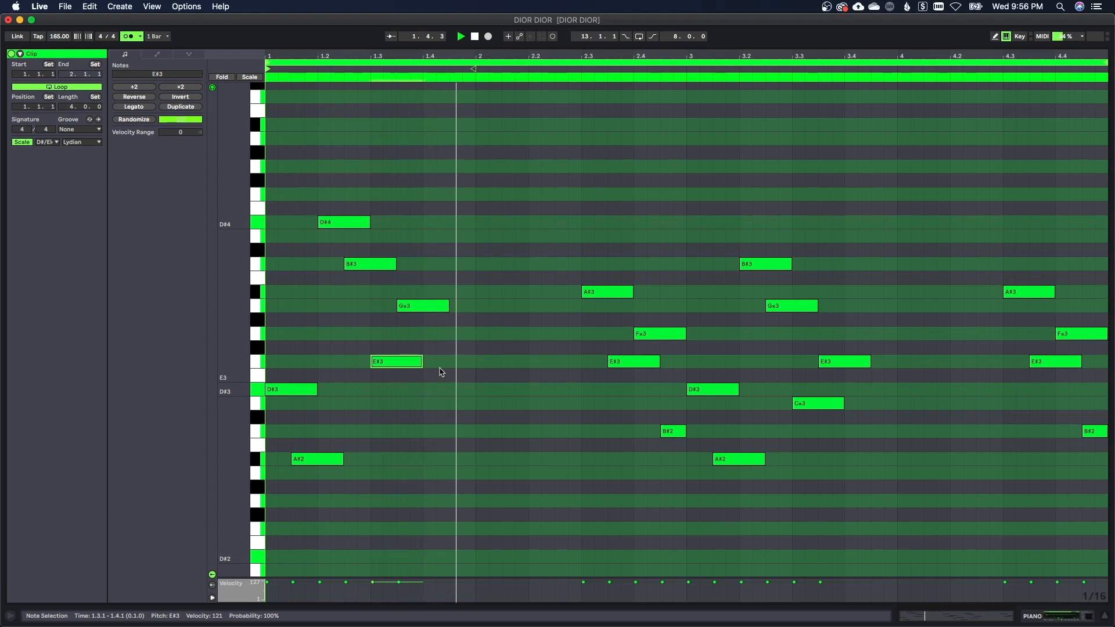
mouse_move(409, 361)
left_mouse_down()
mouse_move(410, 378)
mouse_move(405, 357)
left_mouse_up()
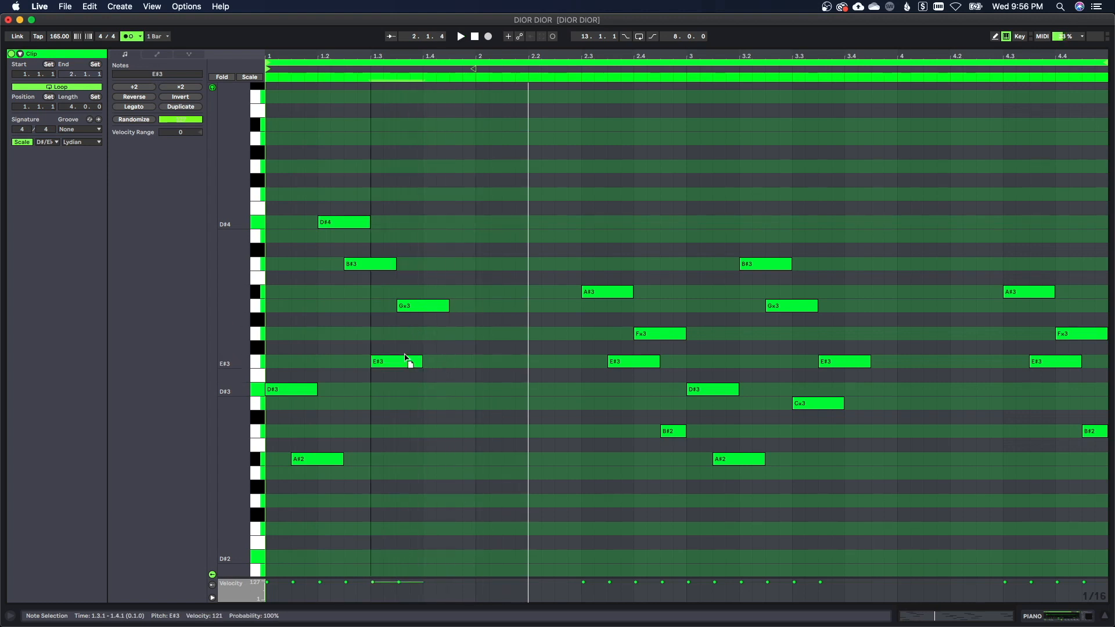
- Raise the note at 1.3.3 to A#3 and extend the Gx3 note at 1.4.3 to one beat, then play the clip
mouse_move(416, 305)
left_mouse_down()
mouse_move(418, 294)
mouse_move(488, 301)
mouse_move(421, 294)
left_mouse_up()
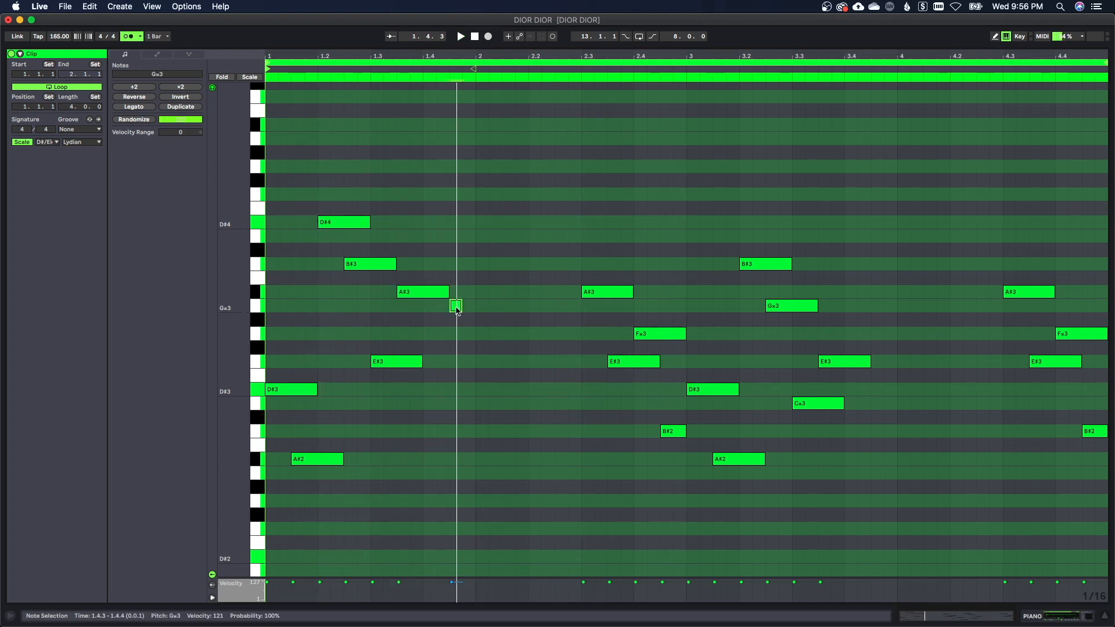
left_click_drag(457, 310, 504, 306)
key("space")
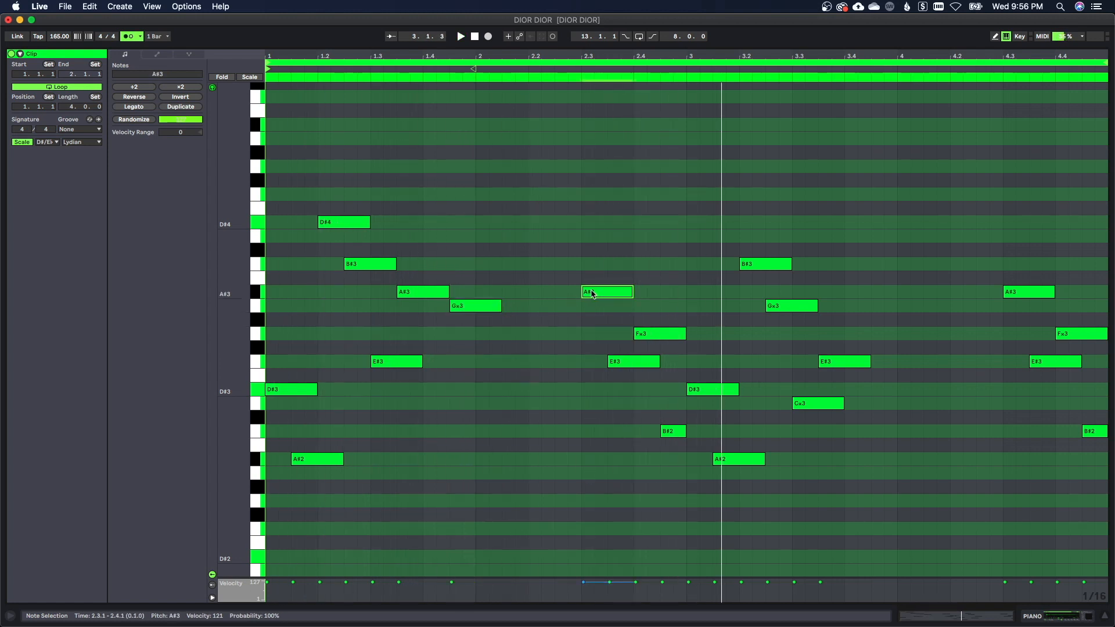
- Raise the A#3 note at 2.3.1 to B#3 and the Fx3 note at 2.4.1 to Gx3, playing back the phrase
left_click_drag(594, 291, 594, 271)
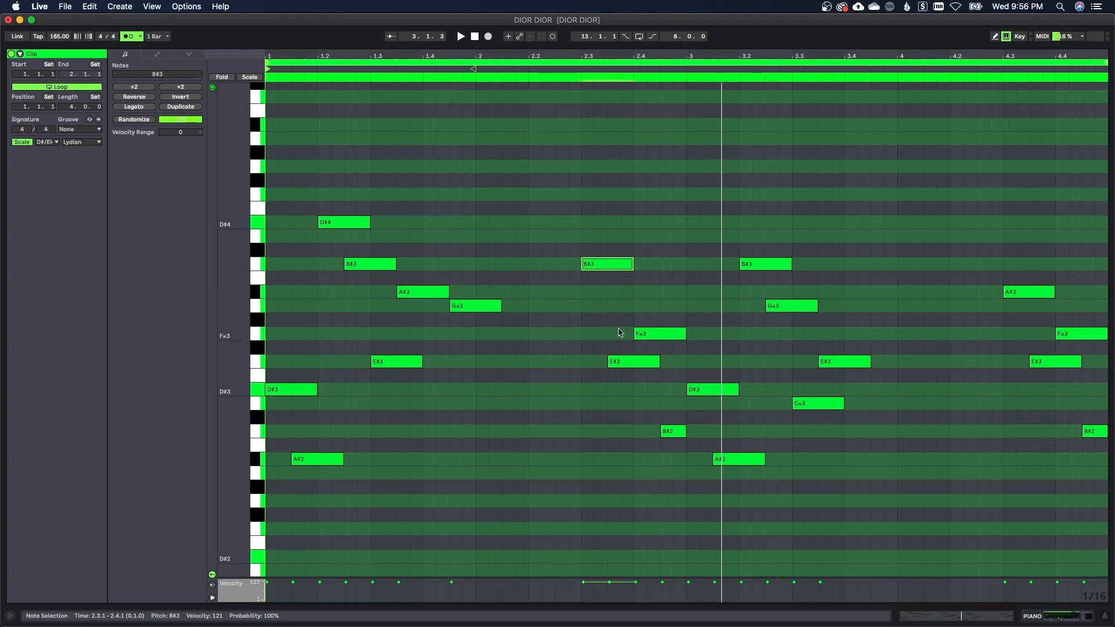
left_click_drag(648, 338, 646, 305)
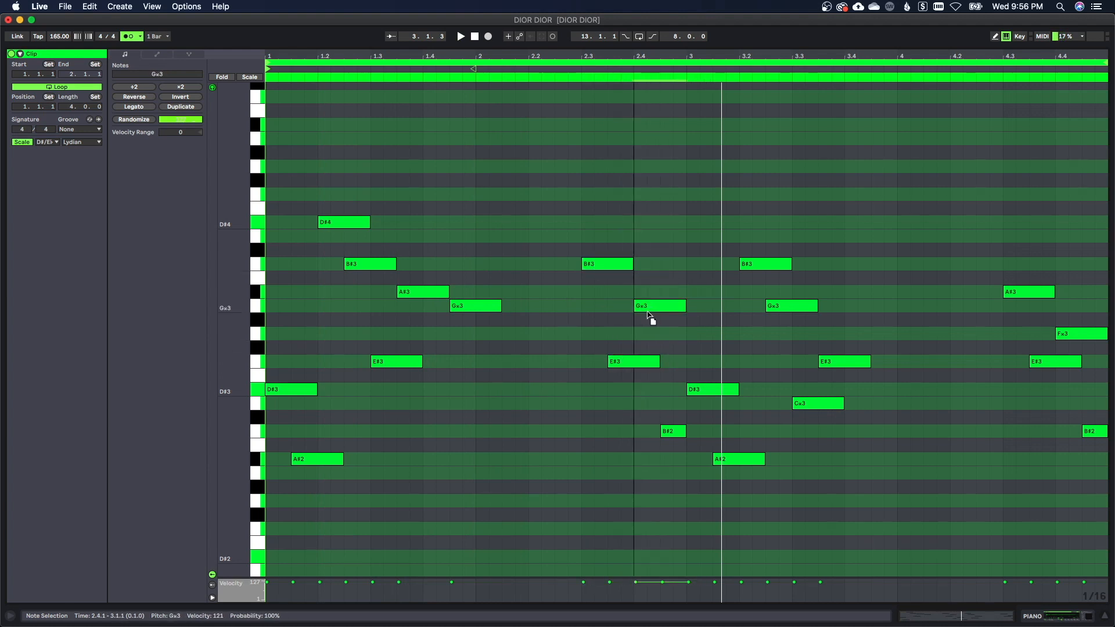
key("space")
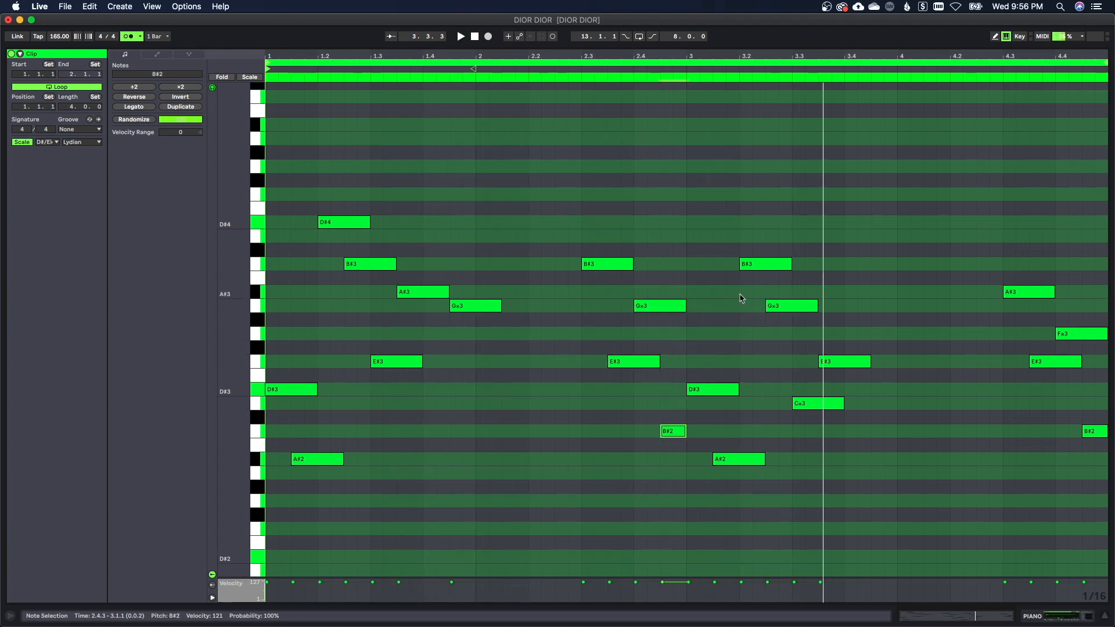
left_click_drag(712, 204, 822, 495)
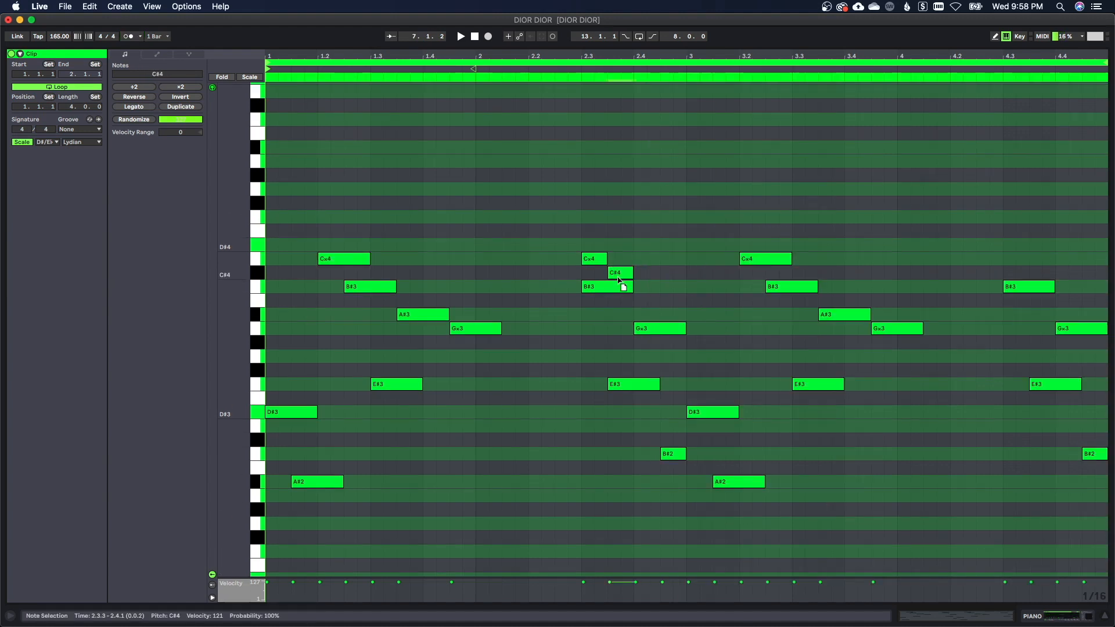
- Remove the longer B#3 note at 2.3.1, lower the C#4 note at 2.3.3 to B#3, and play back the phrase
left_click(590, 287)
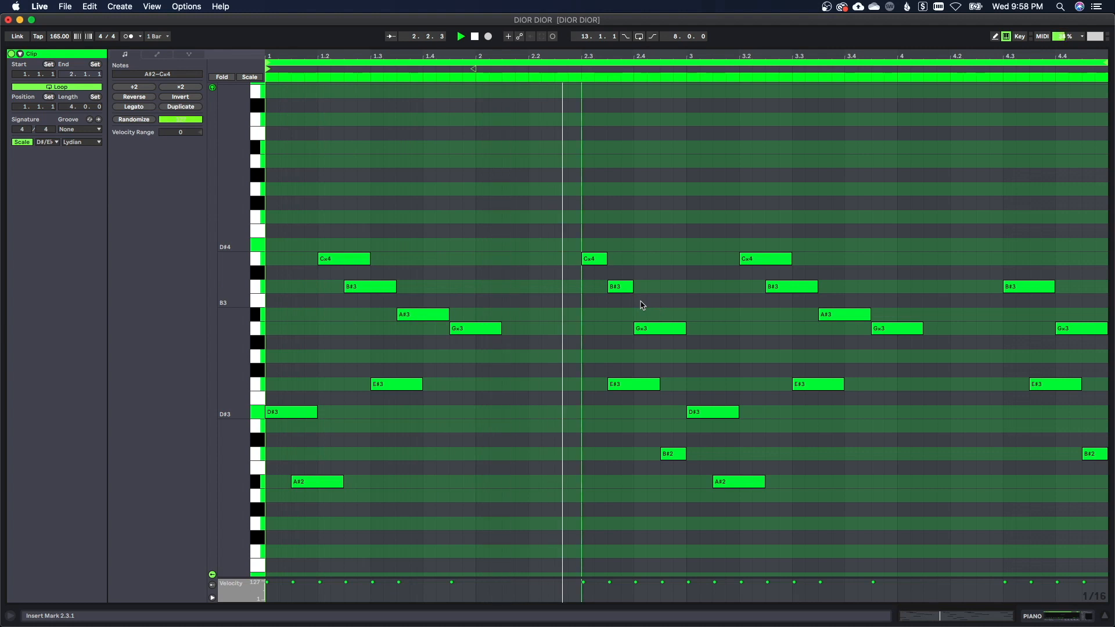
key("space")
left_click(624, 287)
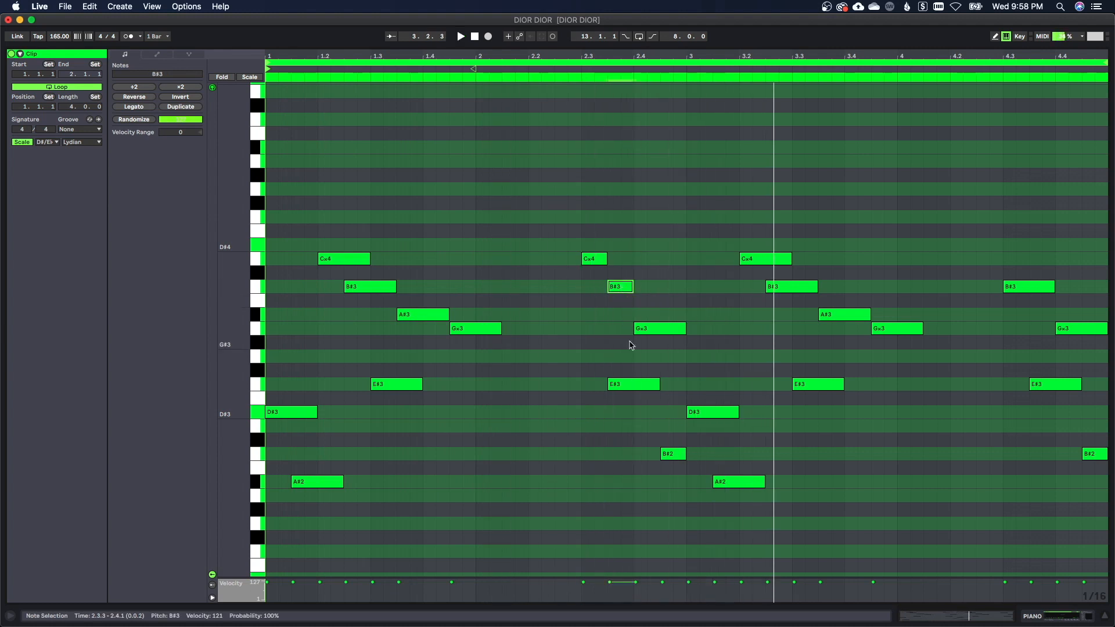
- Delete the E#3 note at 2.3.3 and play back the melody
left_click(633, 385)
scroll(648, 367, "down", 1)
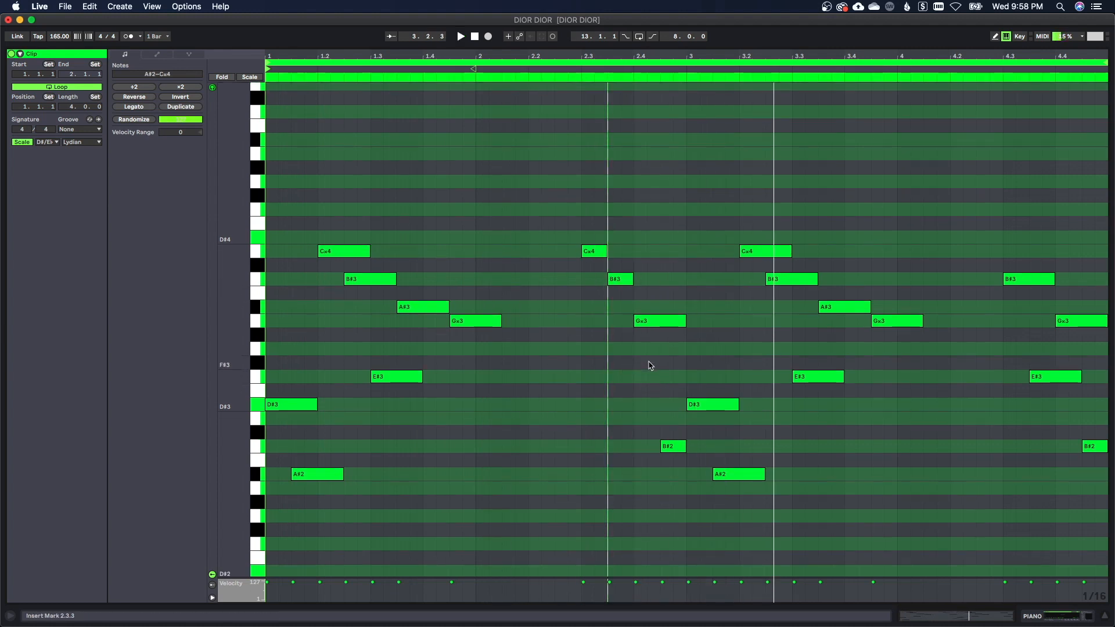
key("space")
scroll(650, 365, "up", 1)
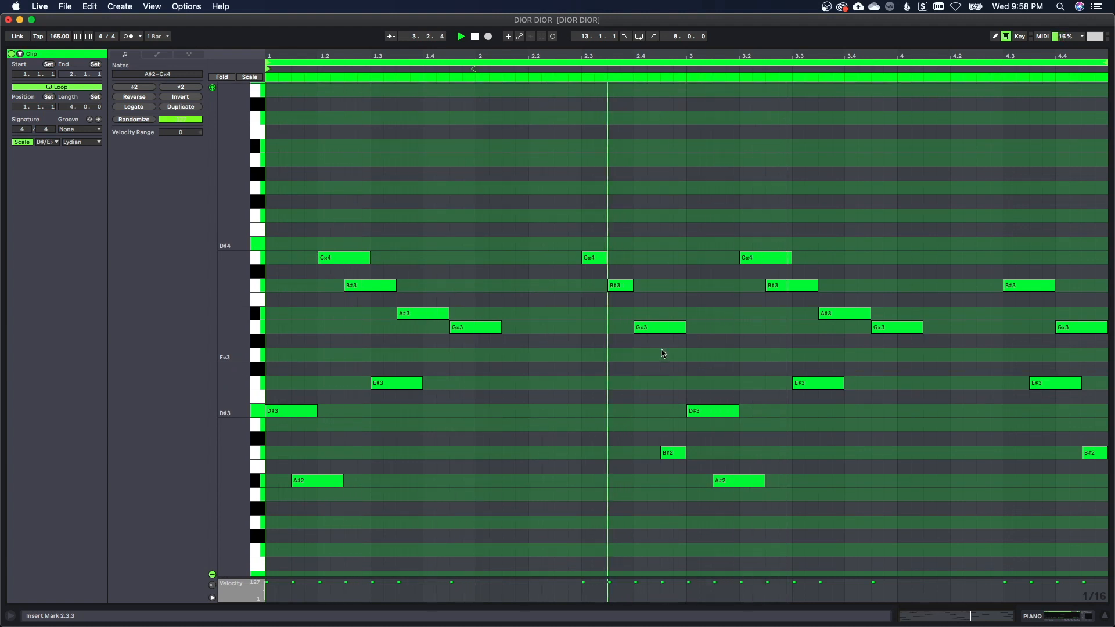
- Shift the Cx4, B#3, Gx3 and B#2 group at 2.3.1 one beat to start at 2.4.1, and play the clip
left_click_drag(565, 154, 768, 425)
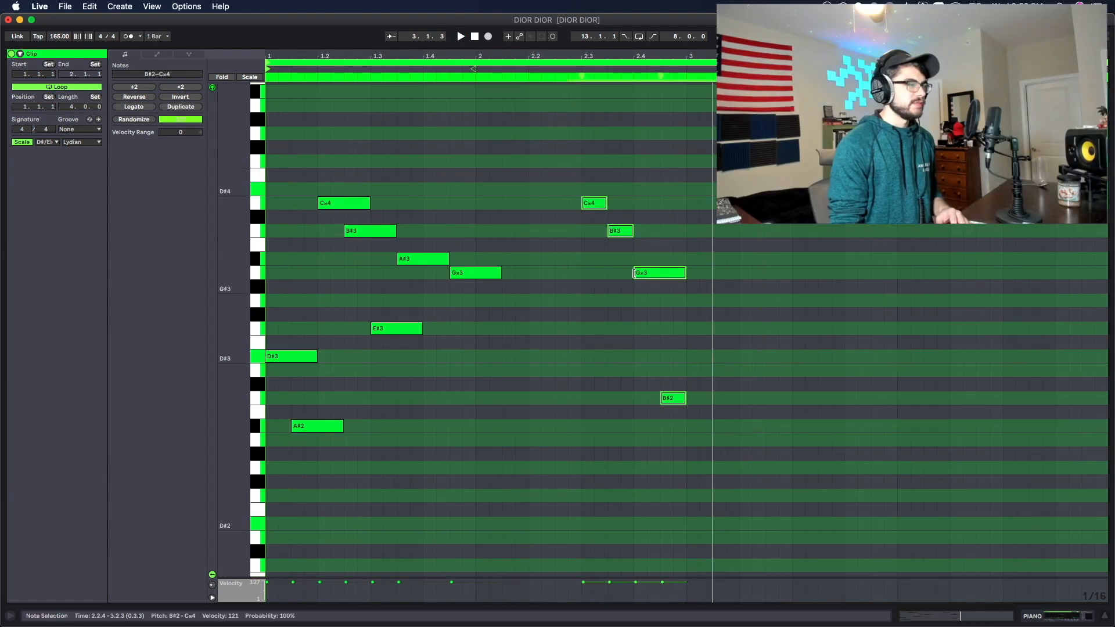
left_click_drag(641, 270, 692, 273)
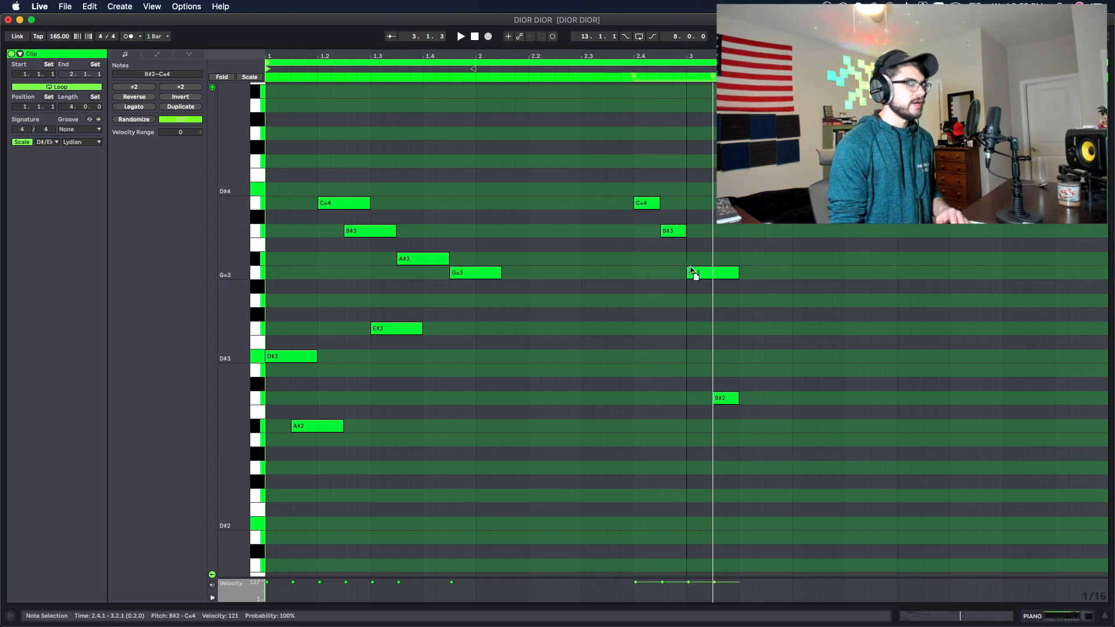
left_click(649, 269)
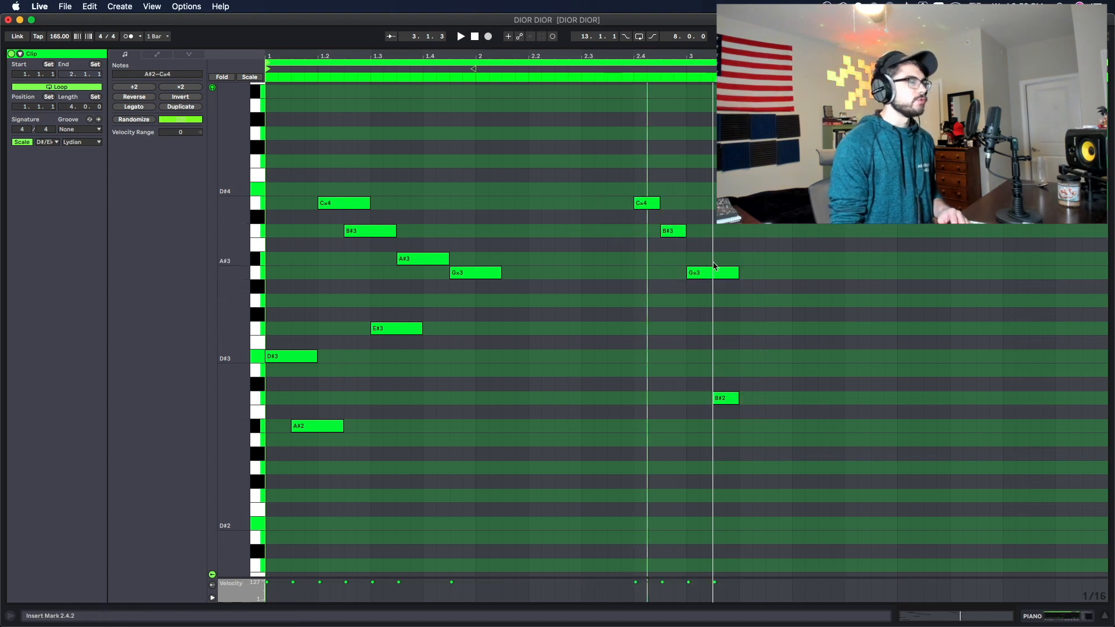
key("space")
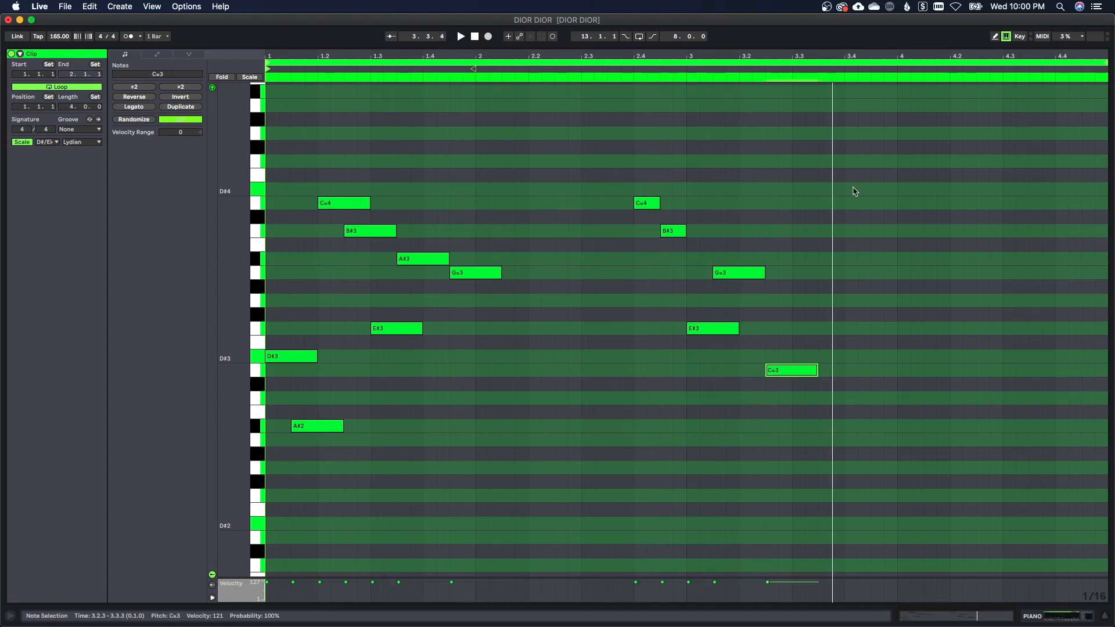
- Draw a descending run of one-beat notes: D#4 at 3.4.1, Cx4 at 3.4.3 and B#3 at 4.1.1
double_click(854, 189)
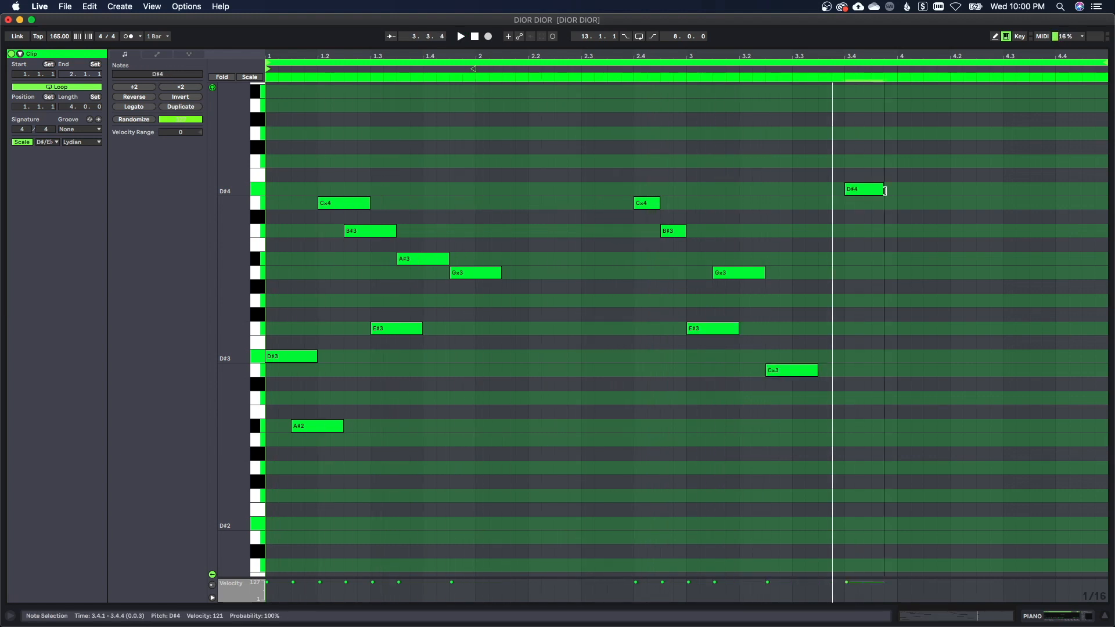
left_click_drag(884, 190, 932, 232)
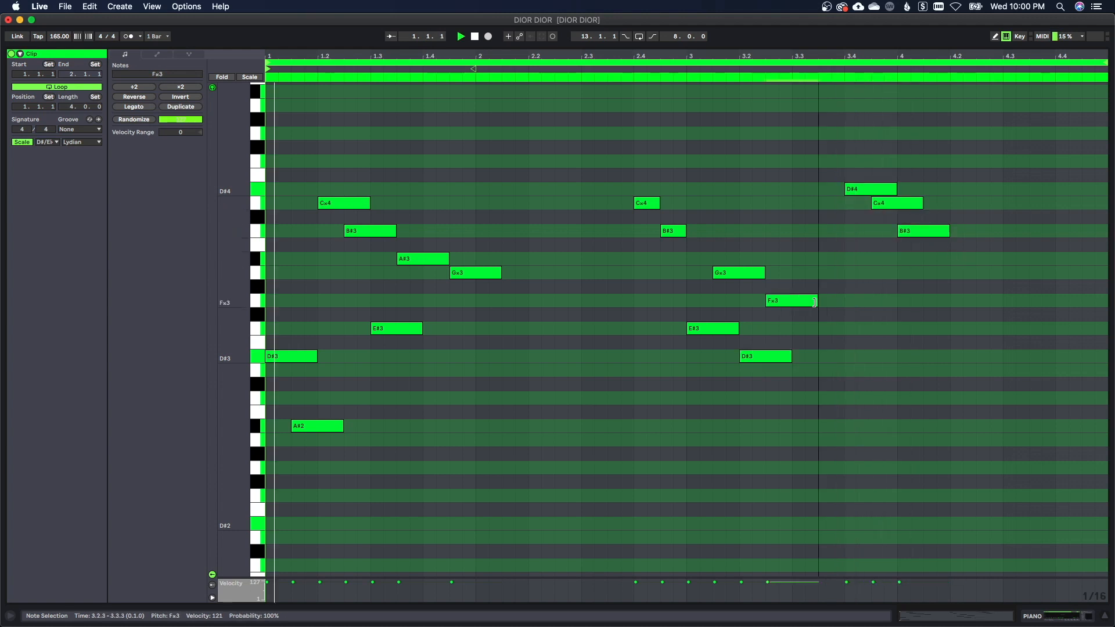
- Lower the Fx3 note at 3.2.3 to B#2 and shift the D#4, Cx4, B#3 run to start at 4.1.1, playing back the clip
left_click(810, 301)
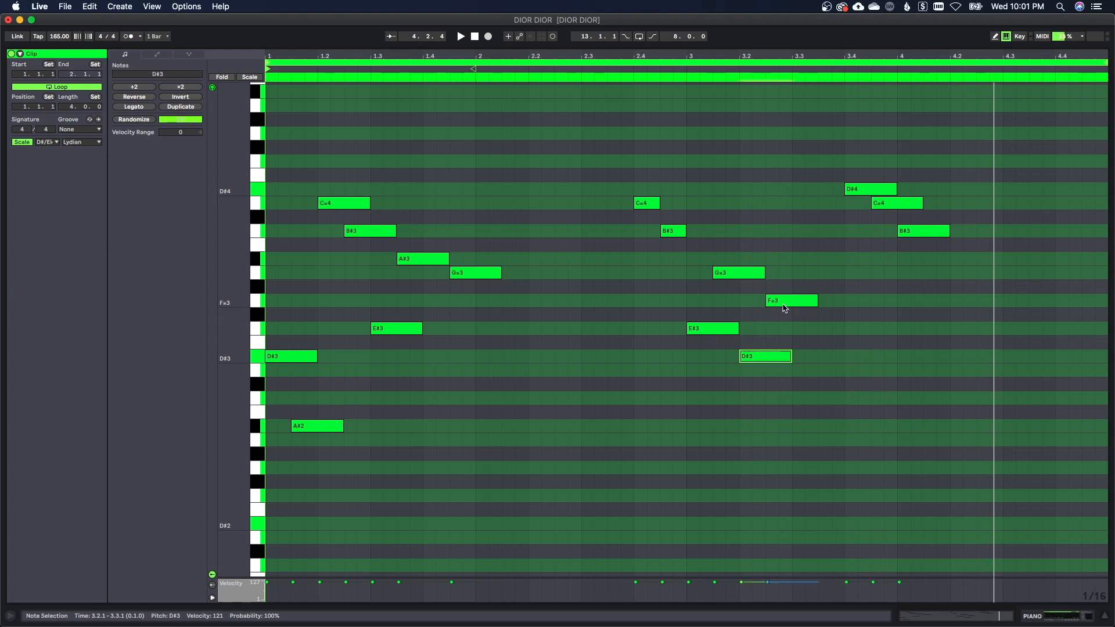
left_click_drag(784, 308, 808, 378)
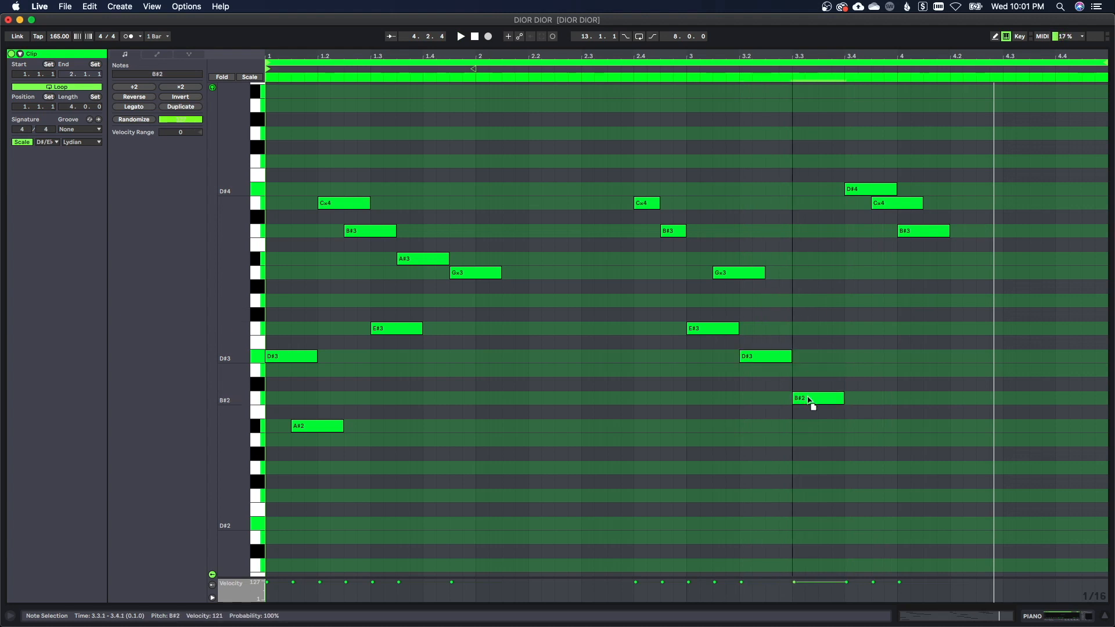
key("super+z")
left_click_drag(926, 238, 971, 241)
key("space")
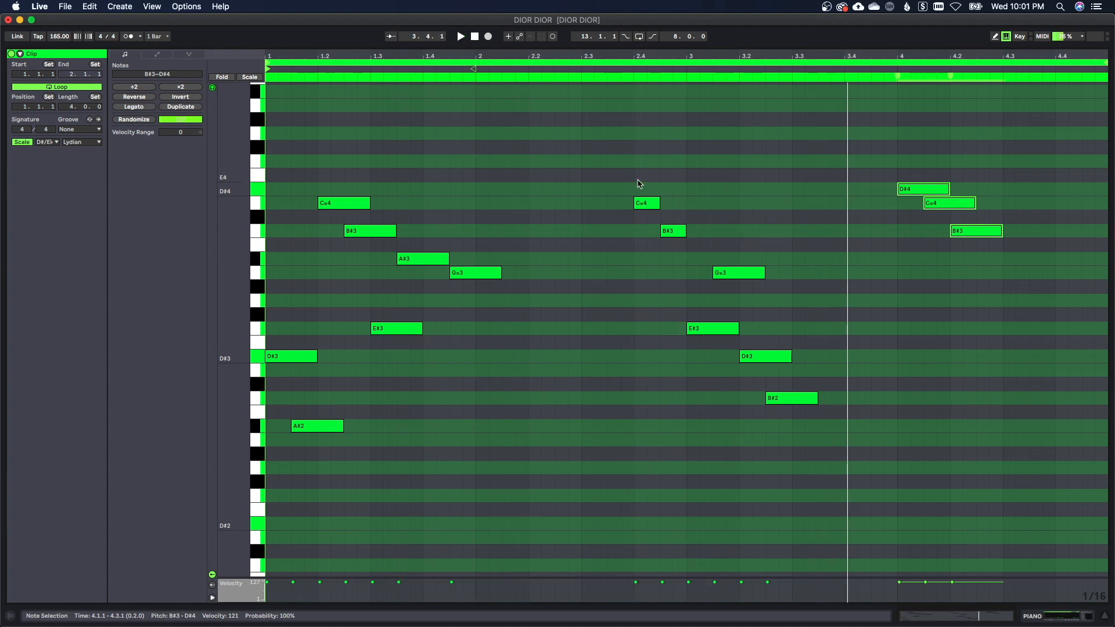
- Move the Cx4 and B#3 notes to 2.3.1 and 2.3.3, and add a one-beat Gx3 note at 2.4.1
left_click_drag(639, 180, 619, 239)
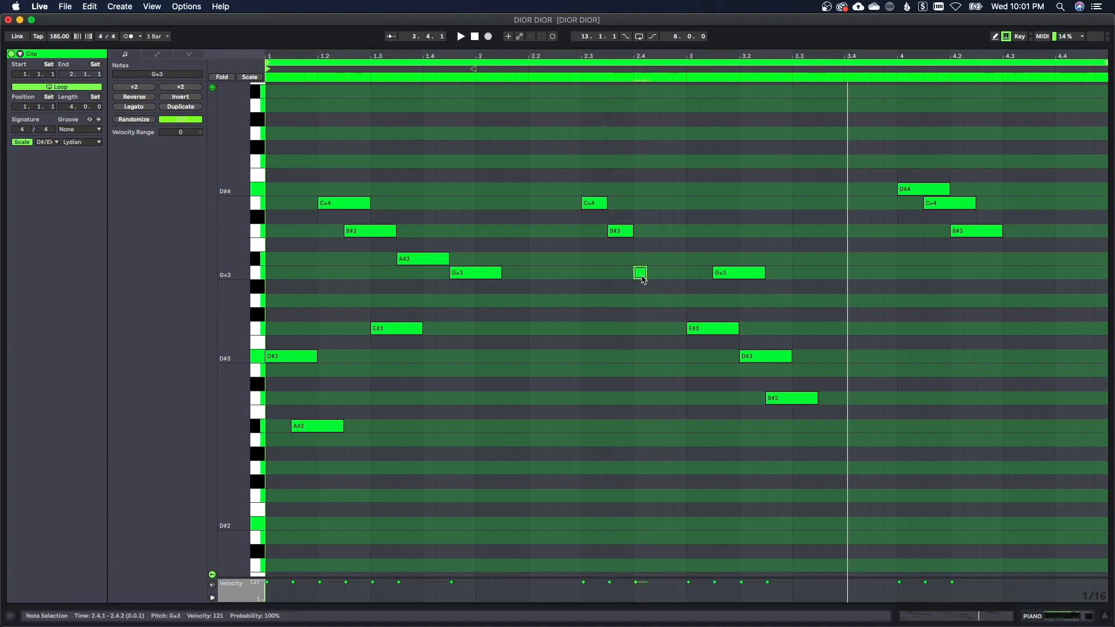
left_click_drag(645, 275, 688, 280)
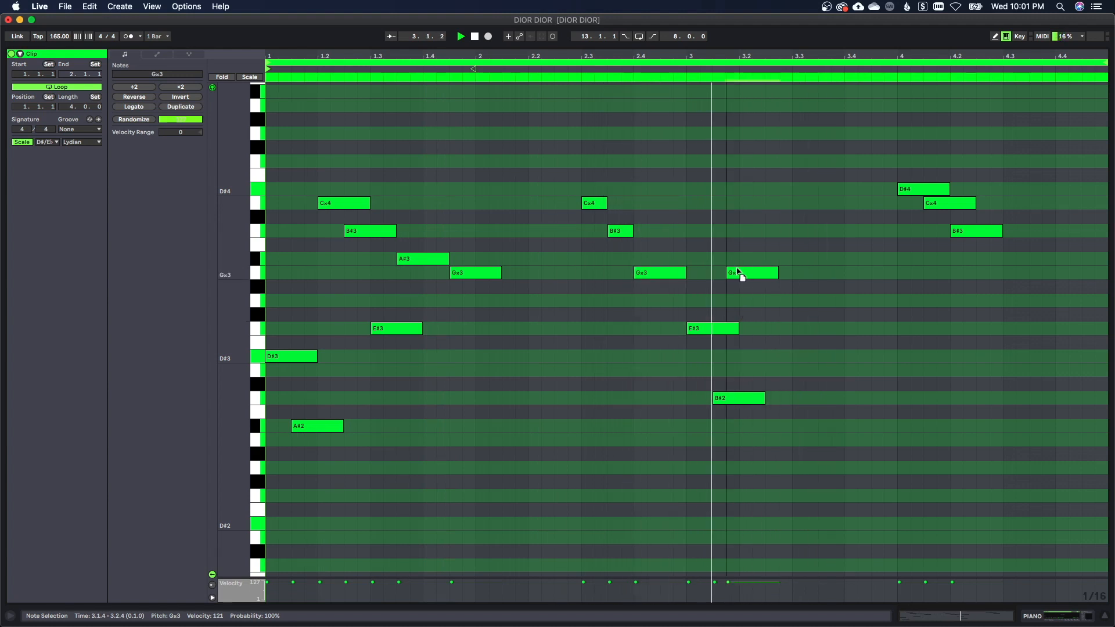
- Move the bar 3 Gx3 note to A#3 at 3.2.1, and add B#3 at 3.2.3 plus Gx3 at 3.3.1 and 4.4.1
left_click_drag(737, 272, 766, 259)
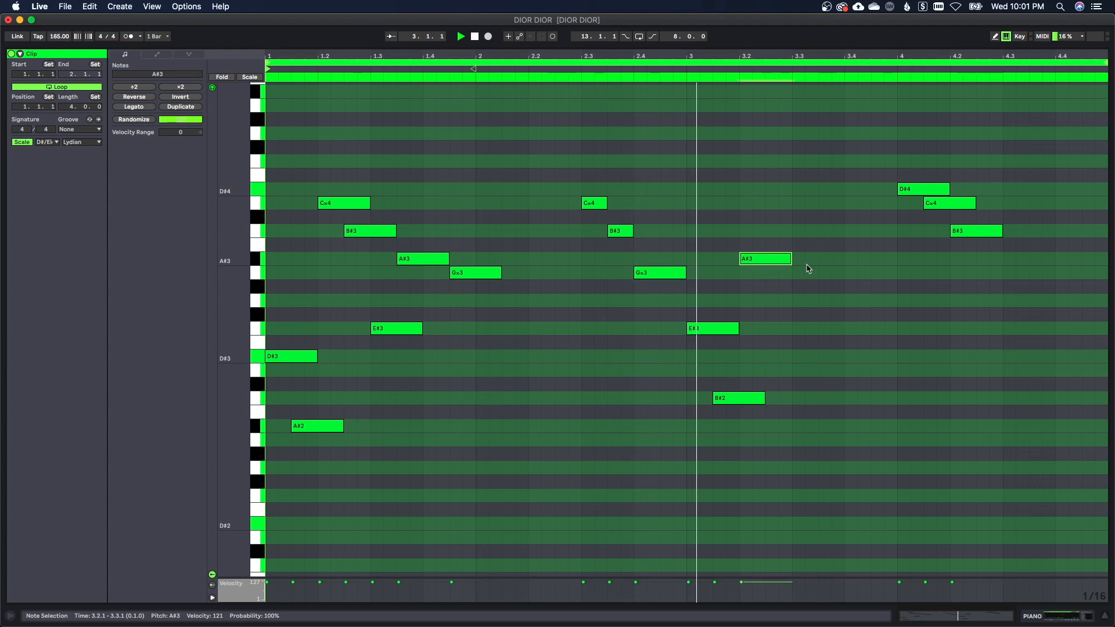
left_click(811, 203)
key("space")
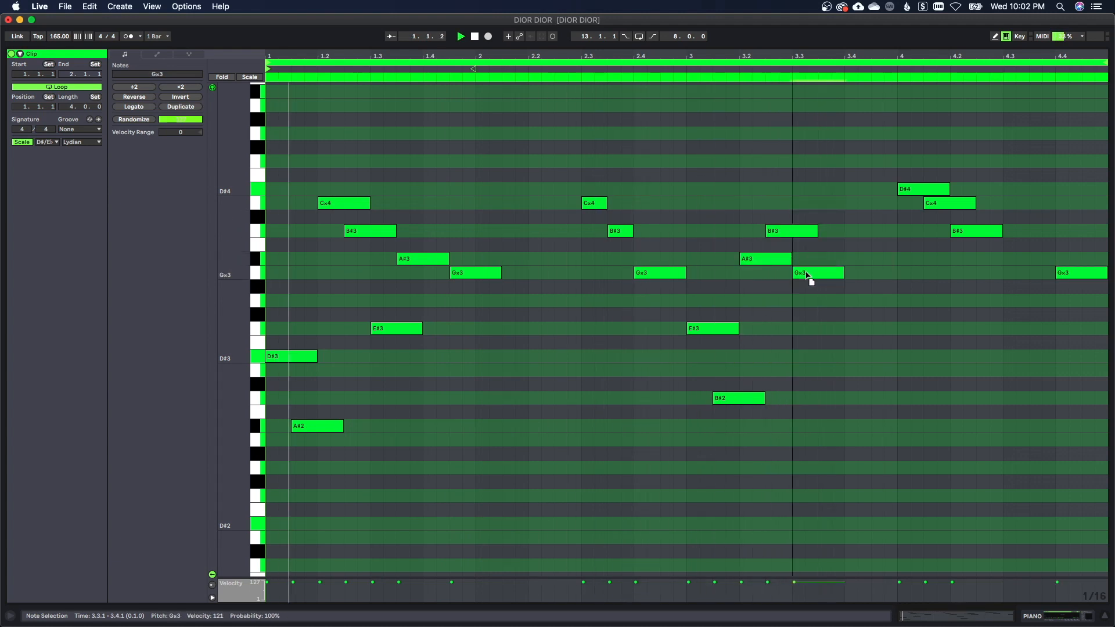
- Move the Gx3 note at 3.3.1 to Fx3 at 3.3.3 and shift the D#4, Cx4, B#3 run to start at 4.2.1
left_click_drag(807, 274, 849, 311)
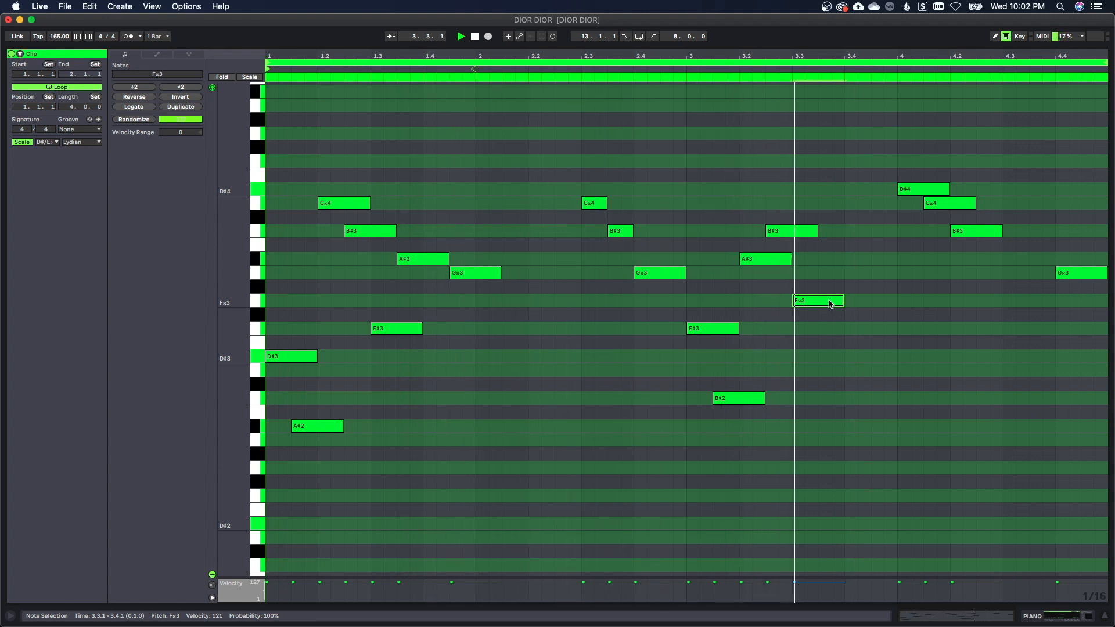
left_click_drag(830, 304, 856, 308)
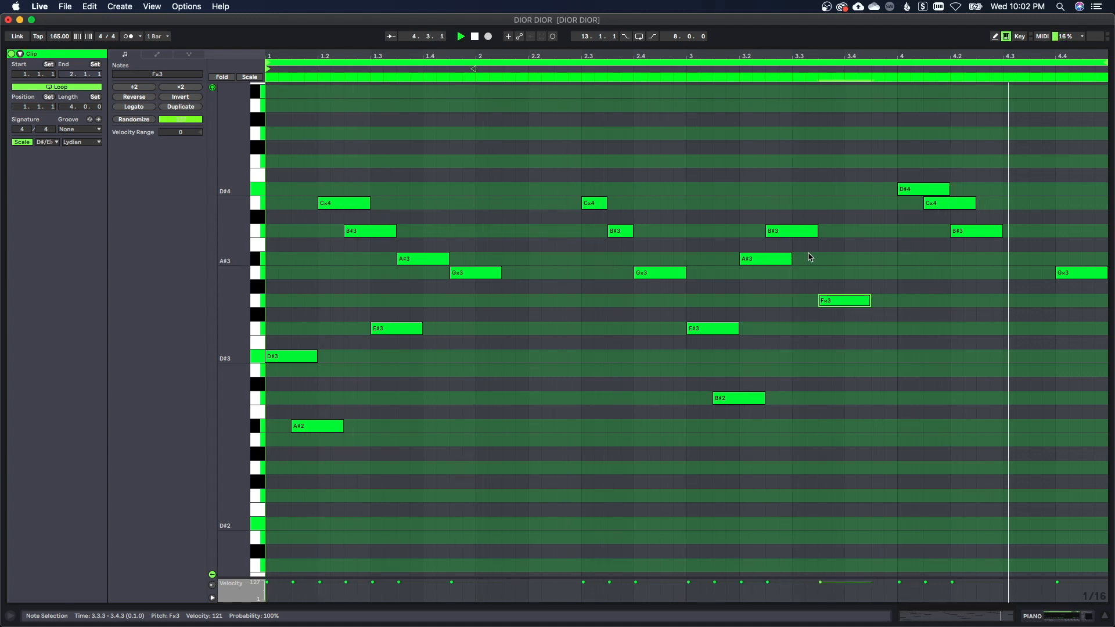
left_click_drag(884, 149, 1011, 236)
key("space")
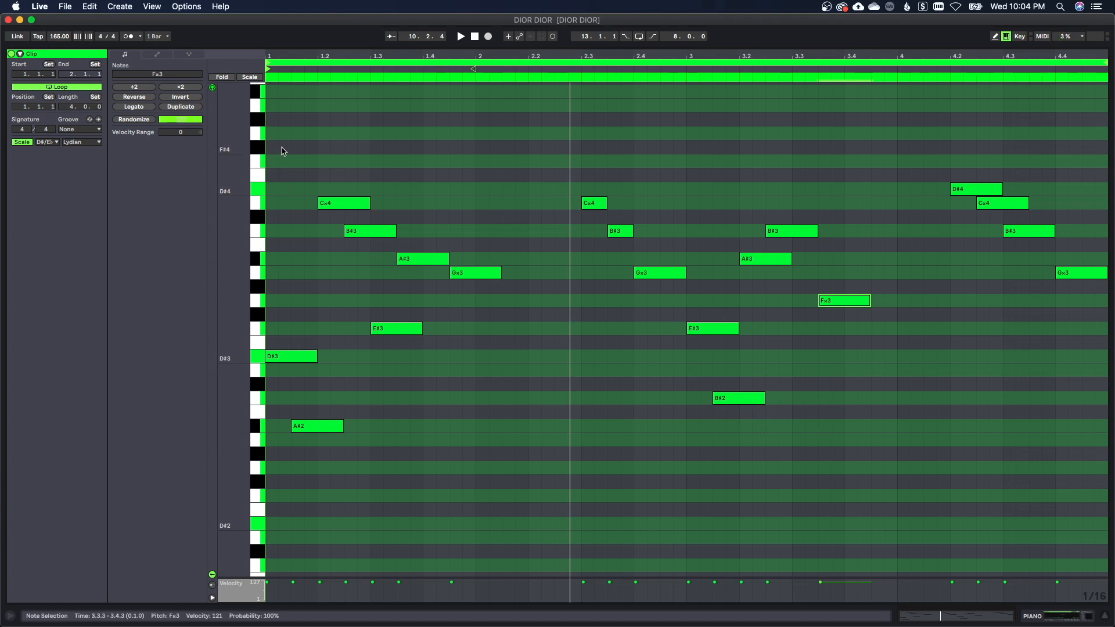
- Select the notes of bars 1–2 and those of bars 3–4 in turn to compare the phrases, and play the whole melody
left_click_drag(283, 151, 656, 497)
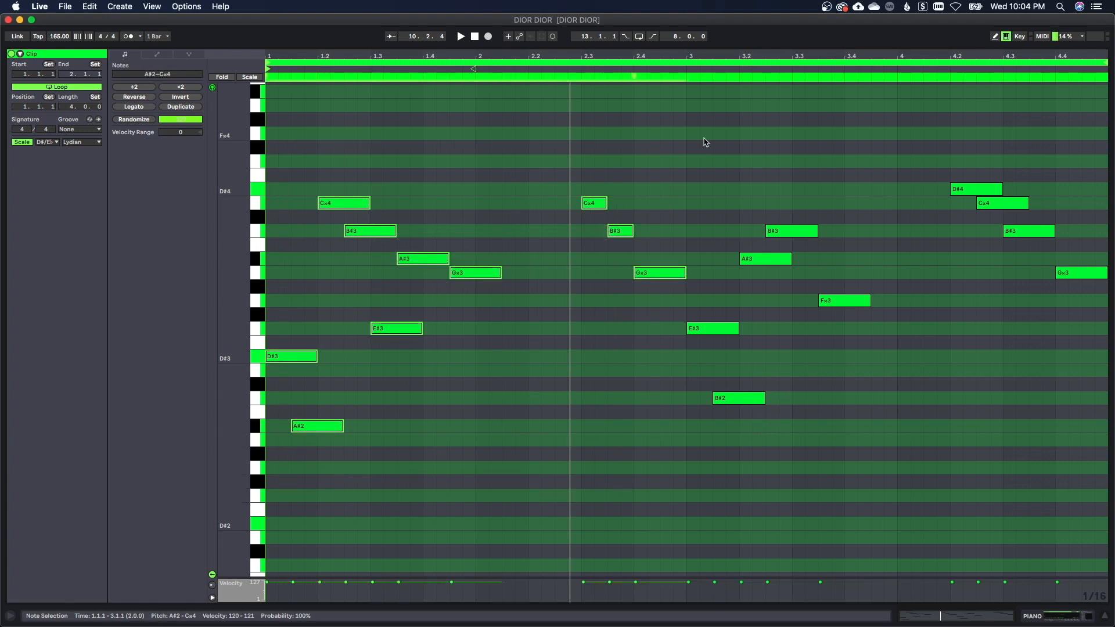
left_click_drag(714, 143, 1084, 471)
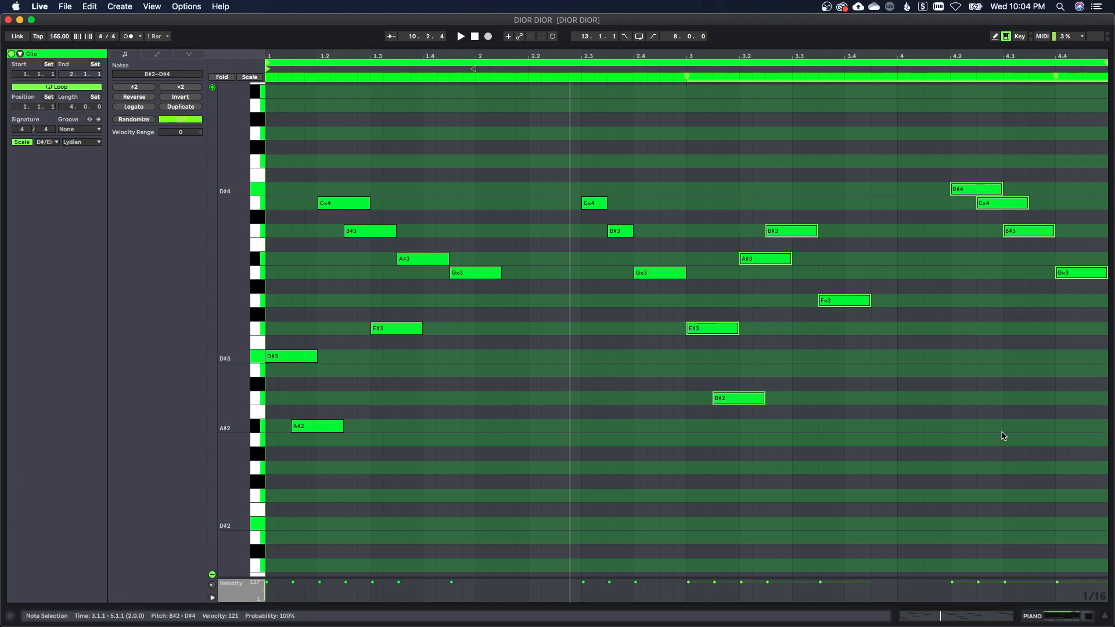
key("space")
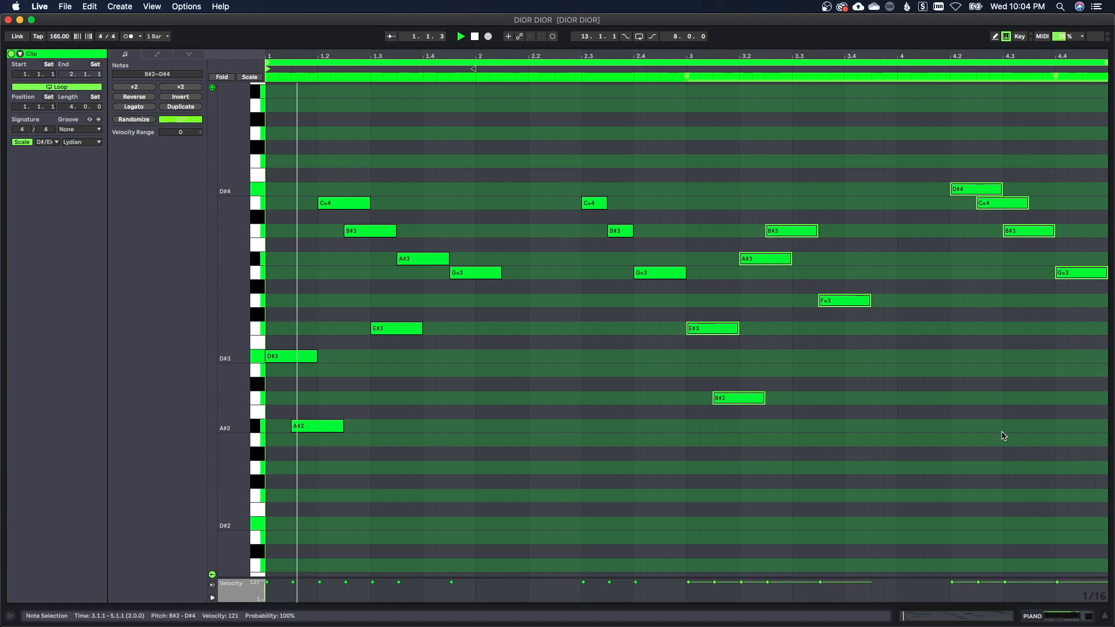
left_click(907, 405)
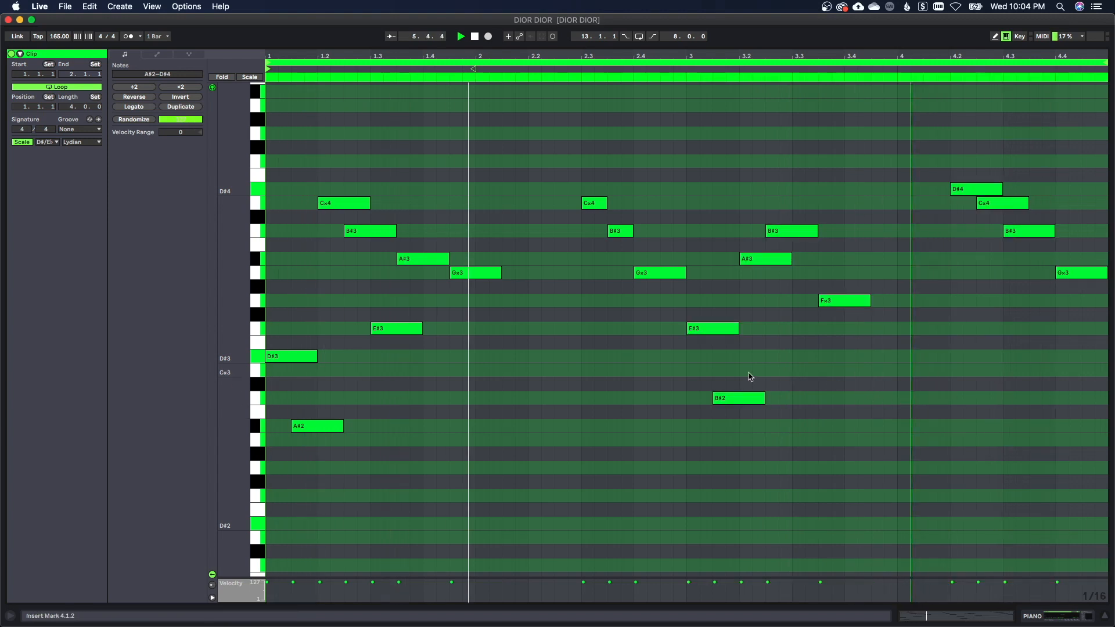
- Add Fx2 and B#1 bass notes at 1.1.1 and lengthen both to two beats
scroll(746, 378, "down", 2)
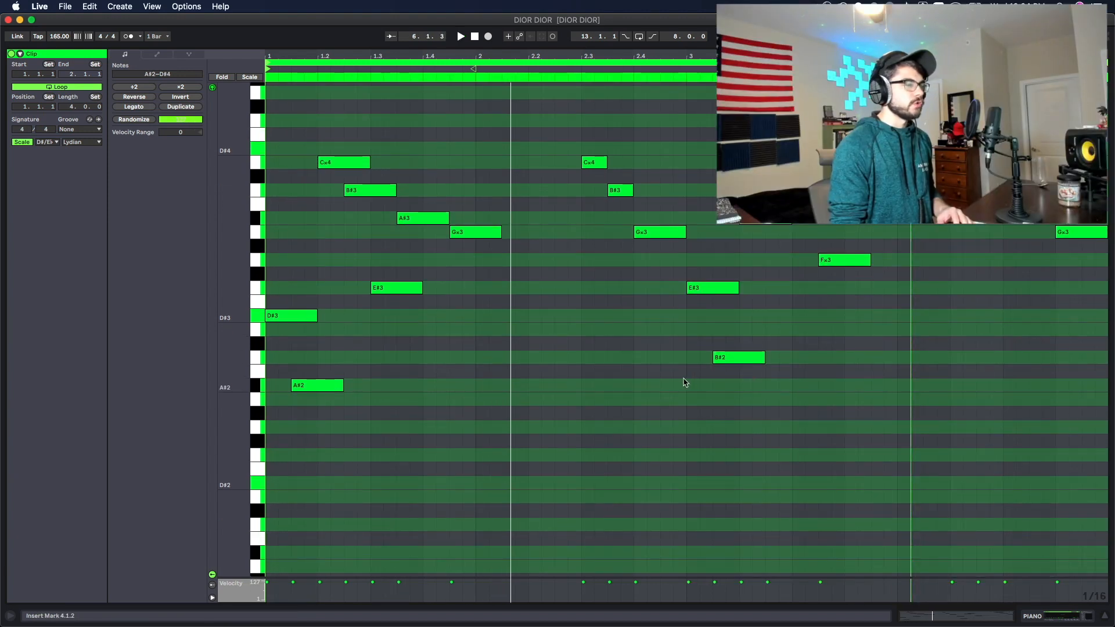
scroll(689, 381, "down", 1)
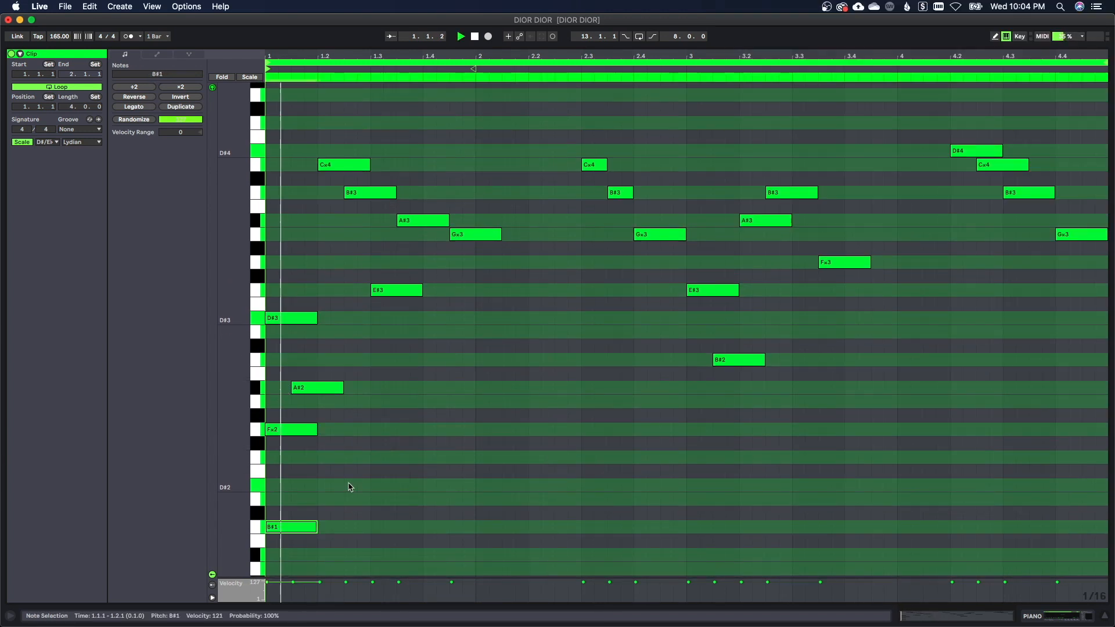
left_click_drag(317, 428, 370, 429)
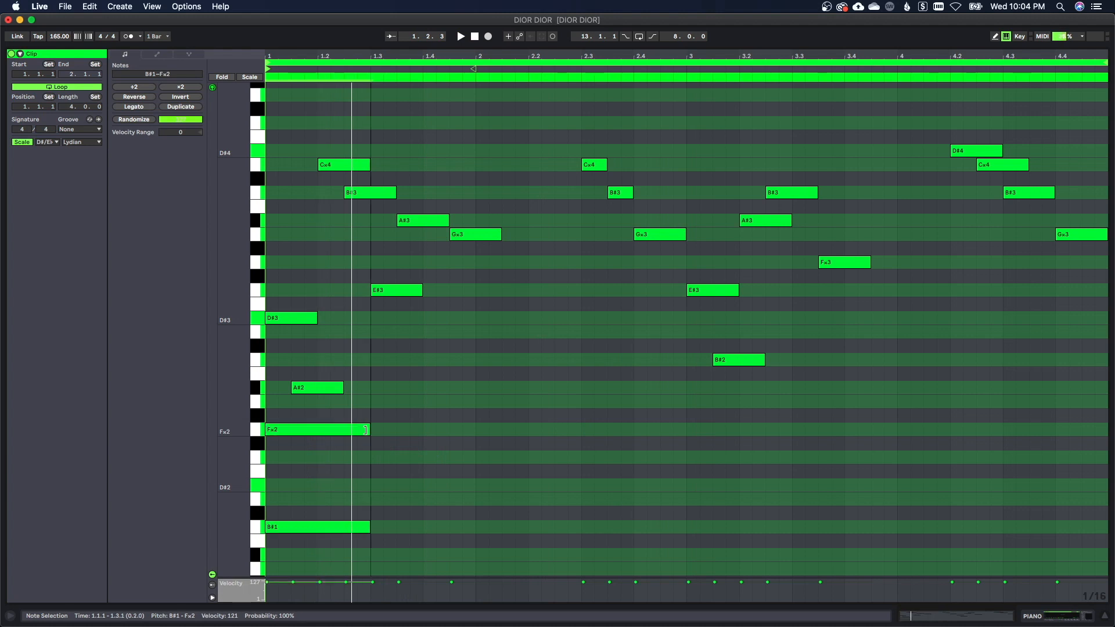
- Add two-beat A#2 and D#2 bass notes in bar 2 and shift the pair to start at 2.3.1, playing back the clip
scroll(401, 449, "down", 1)
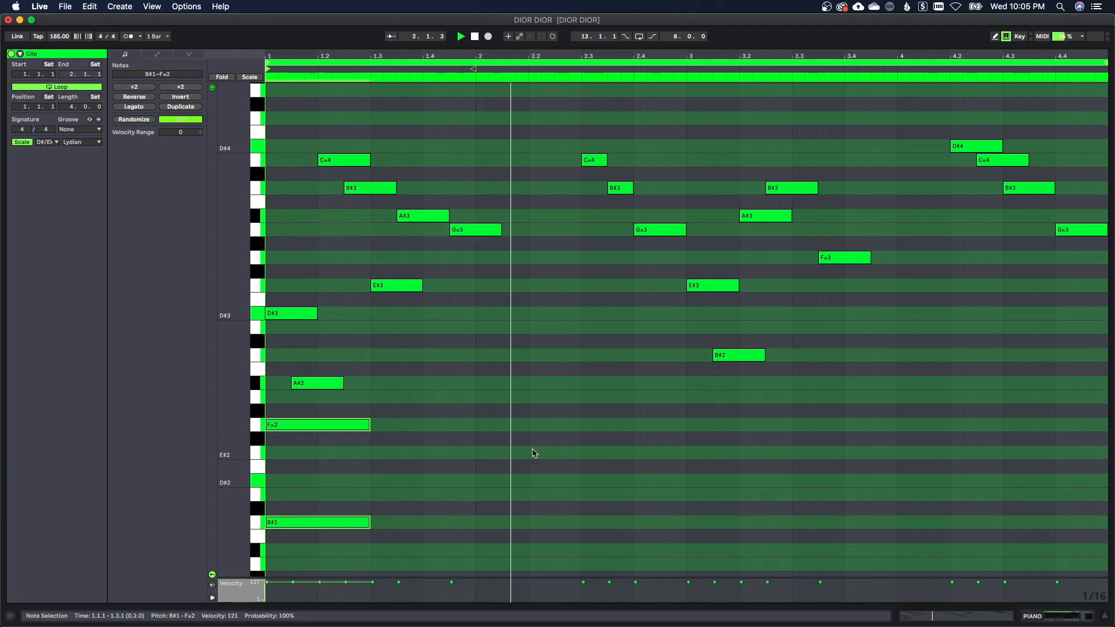
scroll(544, 425, "down", 1)
double_click(534, 392)
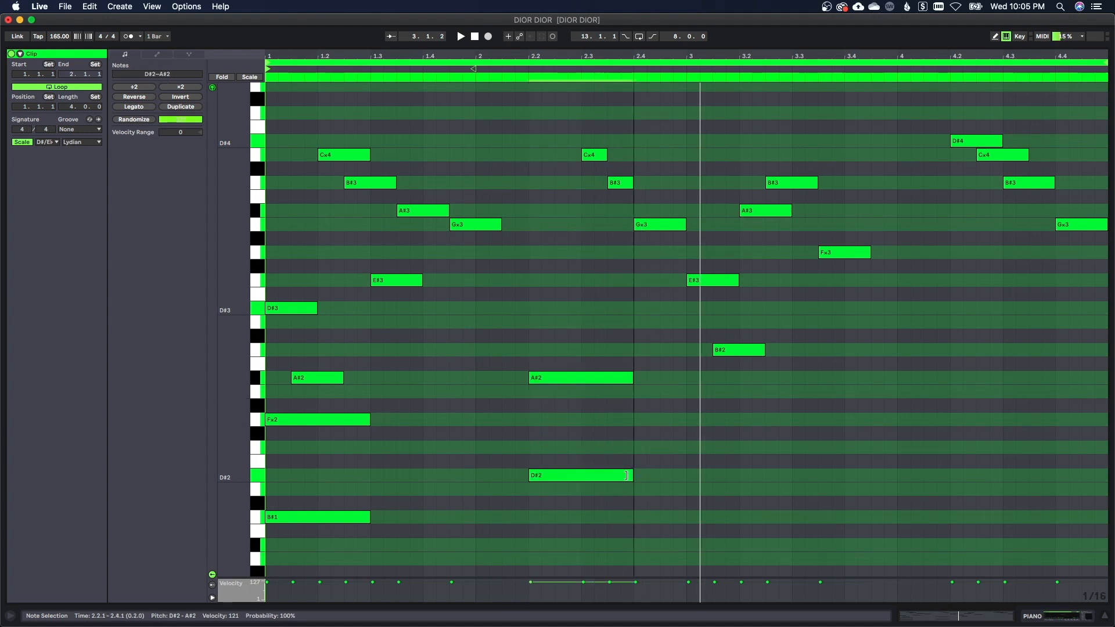
key("space")
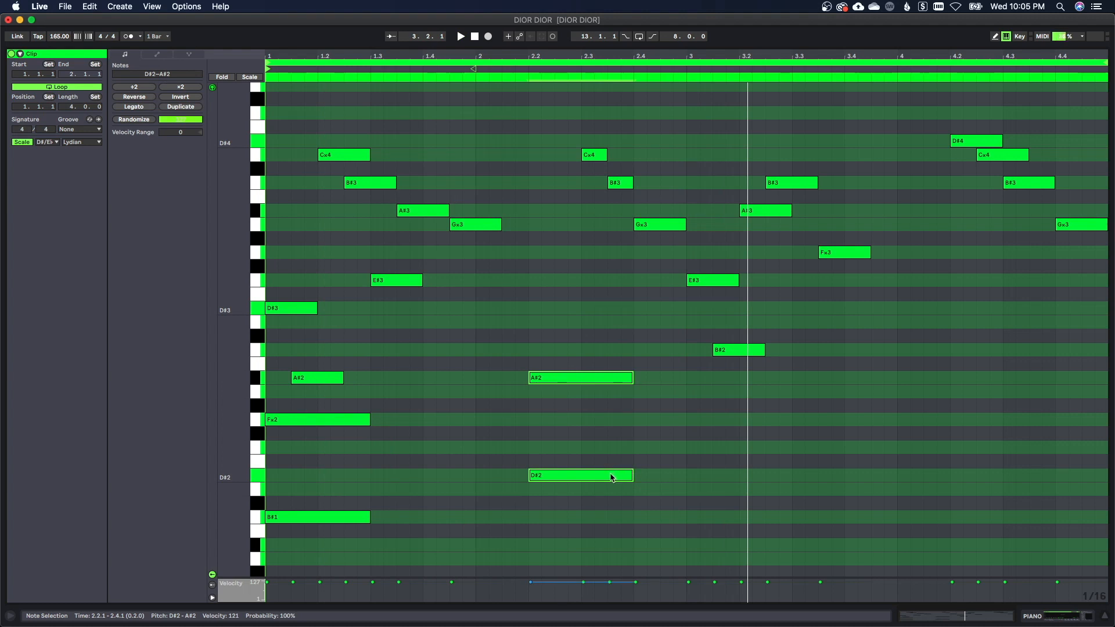
left_click_drag(612, 477, 661, 480)
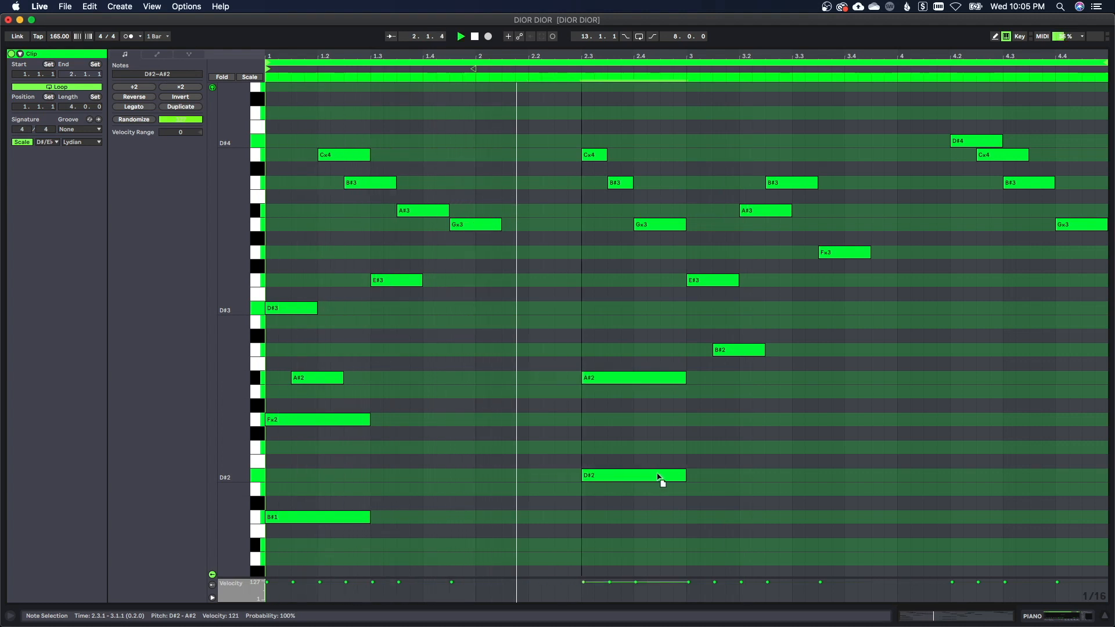
- Raise the bass pair at 2.3.1 to B#2 and E#2 and play back the clip
key("space")
left_click_drag(641, 320, 640, 334)
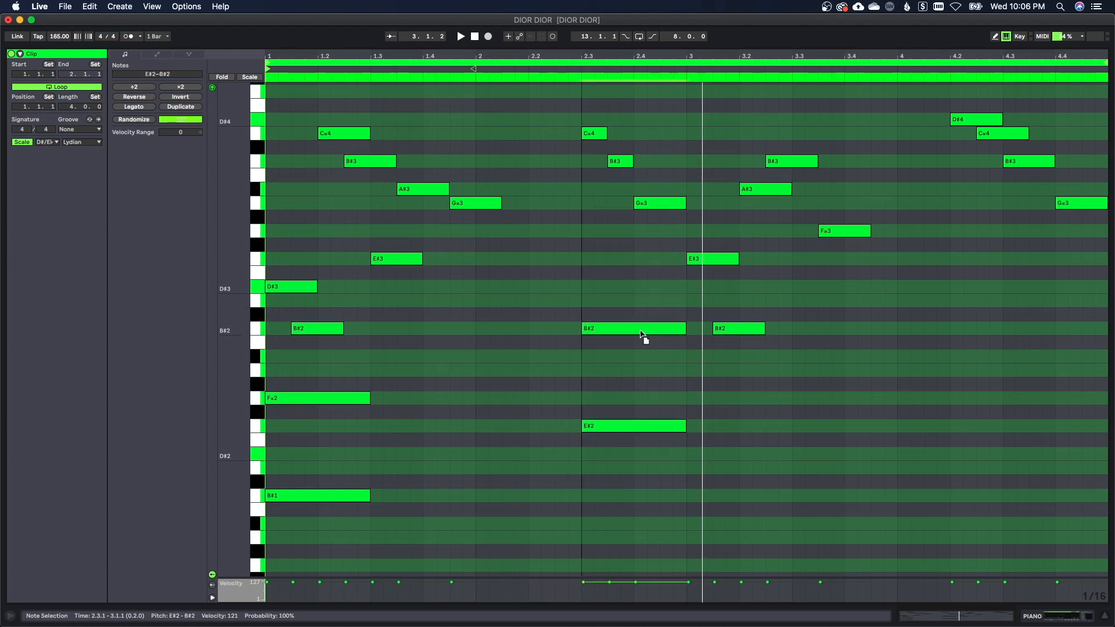
key("space")
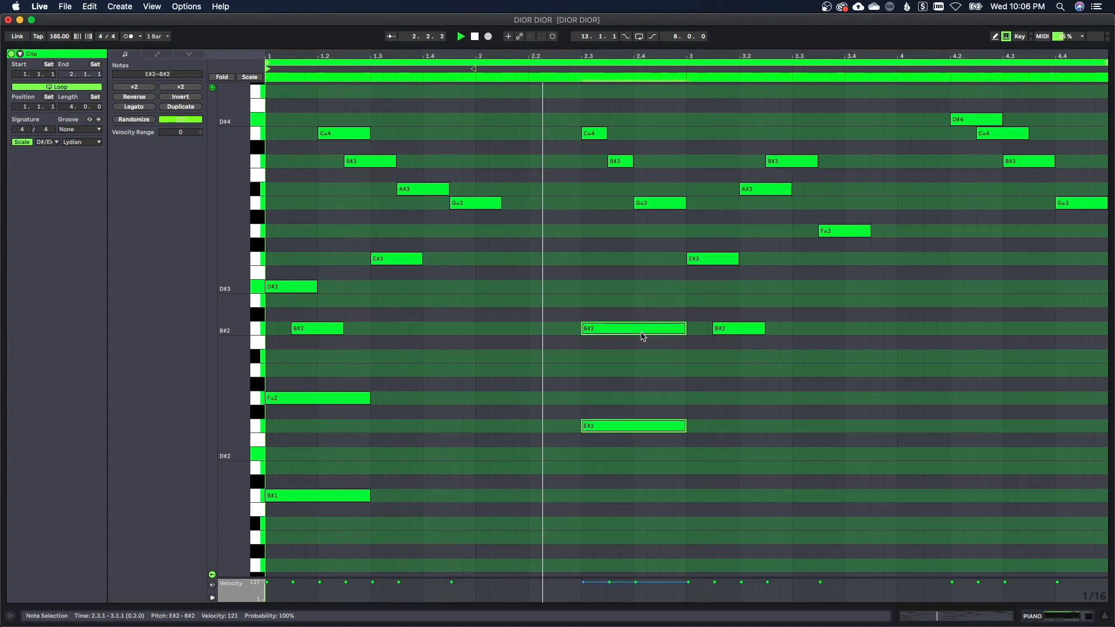
- Add two-beat copies of the bass pair at 3.1.1 as Cx2 and Fx1 and at 4.3.1 as Gx2 and Cx2, playing back the clip
left_click_drag(643, 337, 742, 436)
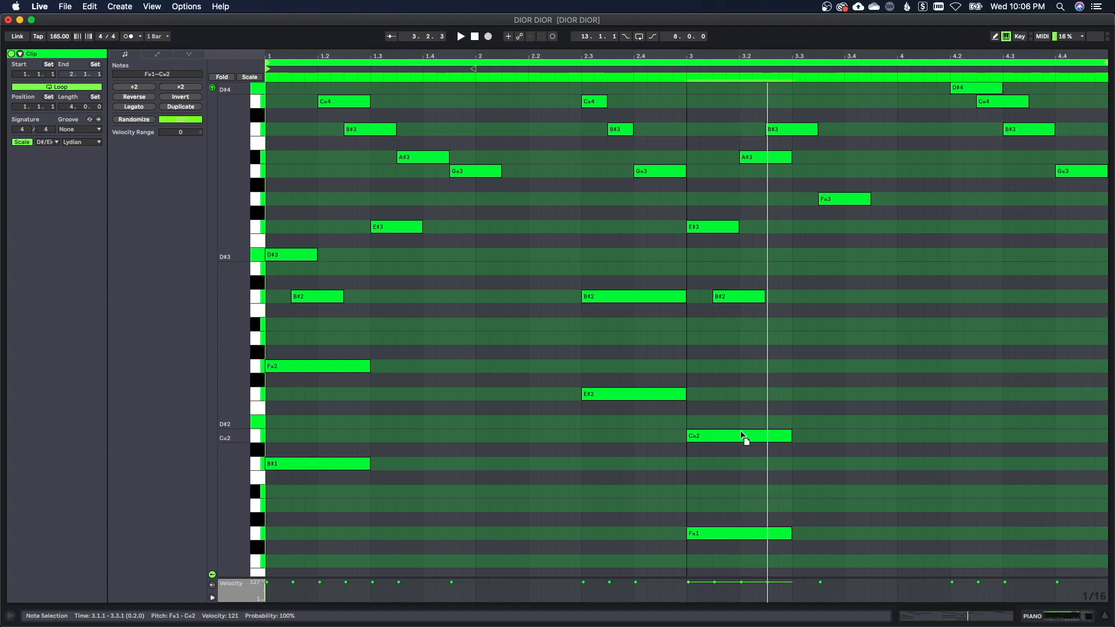
scroll(752, 401, "down", 2)
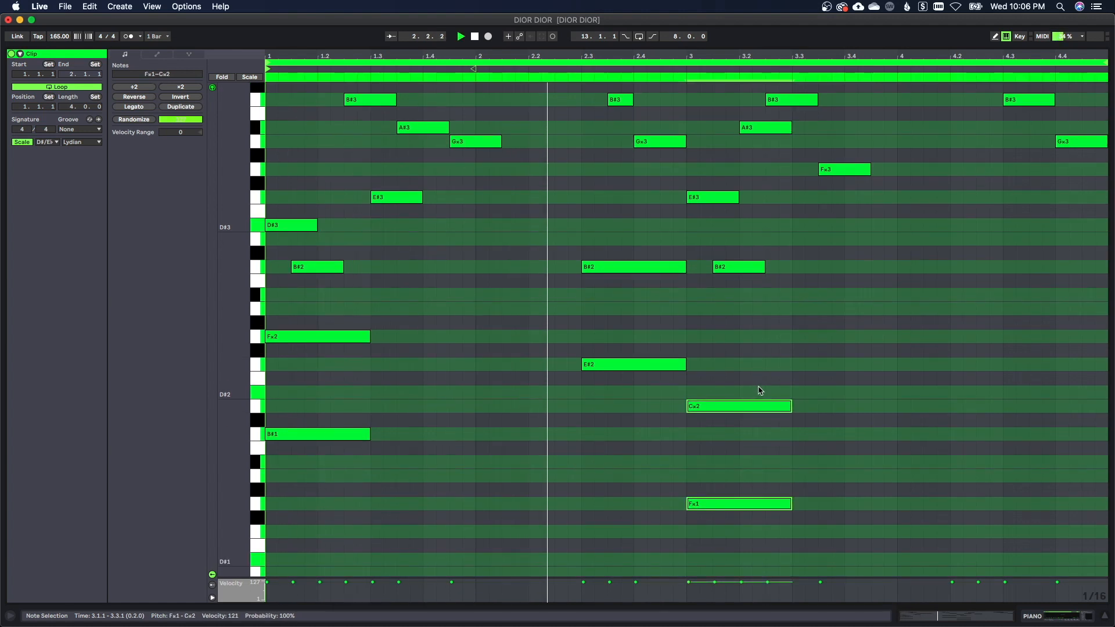
scroll(761, 390, "up", 1)
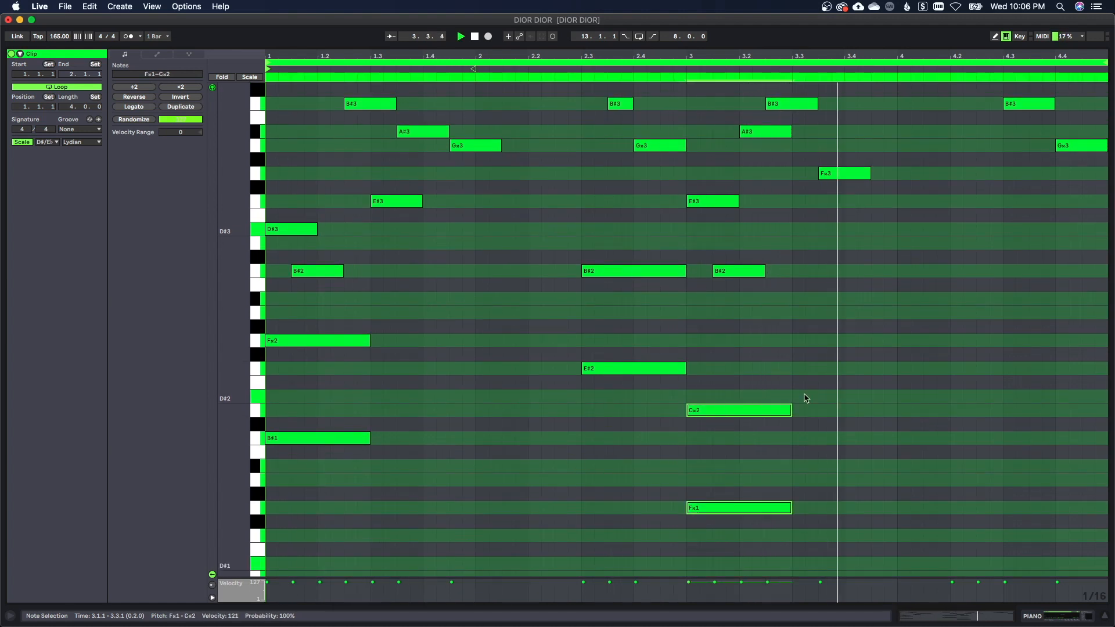
scroll(957, 319, "up", 2)
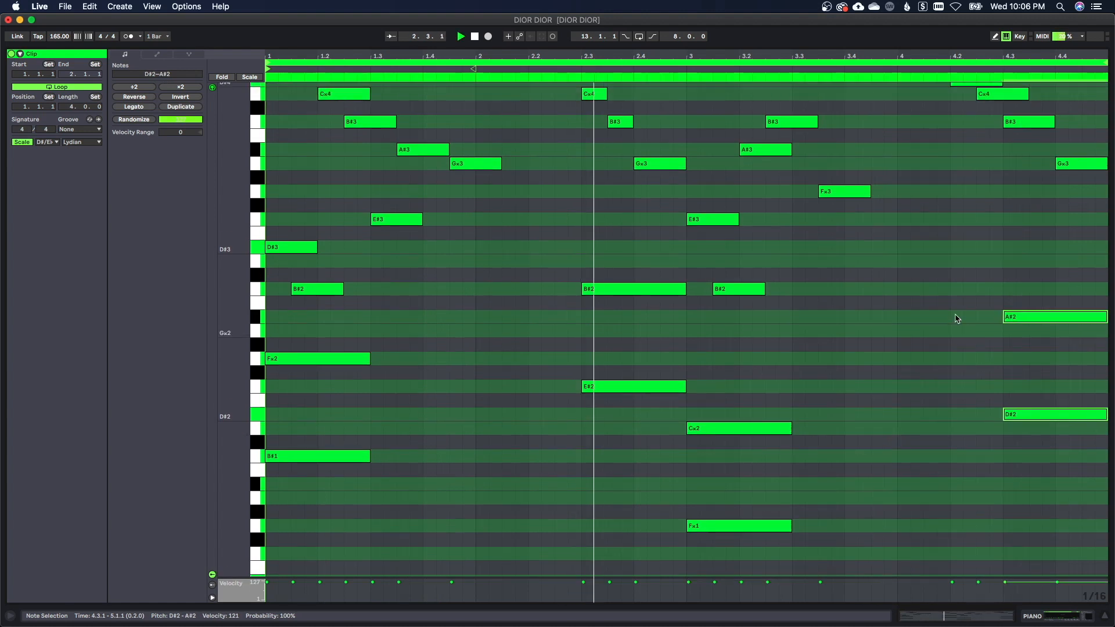
scroll(957, 318, "up", 2)
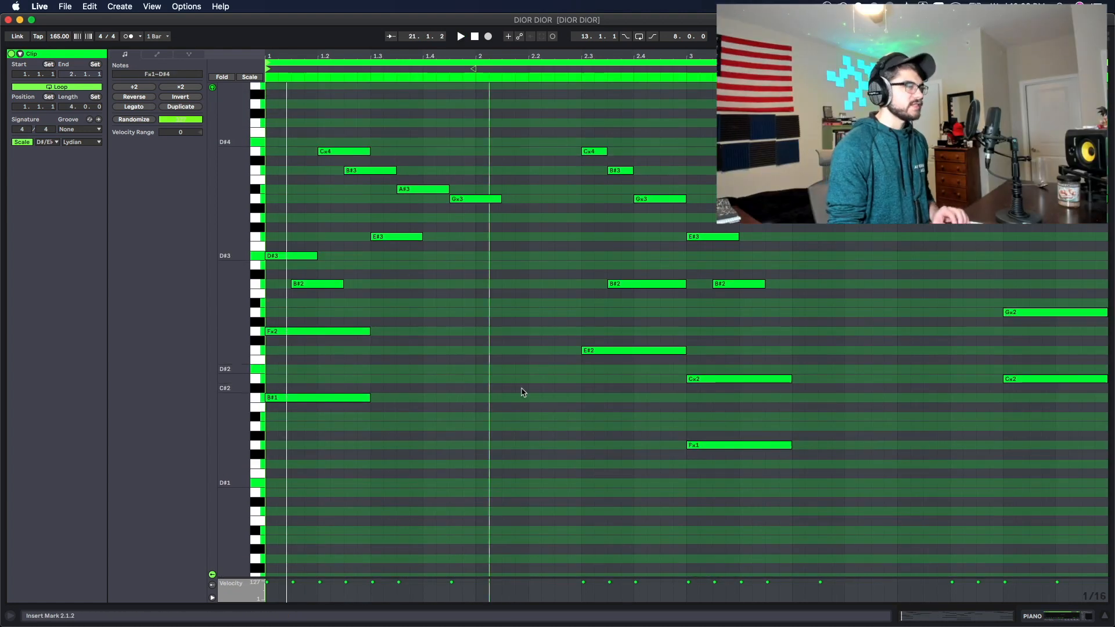
- Select the bass pairs of bars 1, 2, 3 and 4 in turn to review their pitches and placement
left_click_drag(350, 319, 408, 401)
left_click_drag(589, 258, 620, 372)
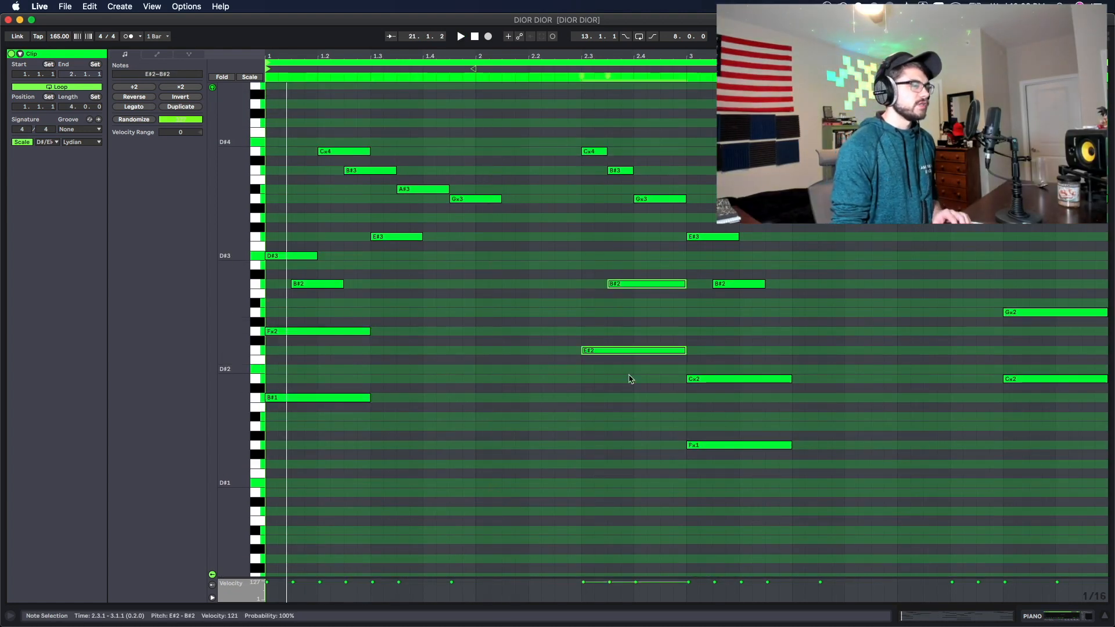
left_click_drag(722, 348, 756, 487)
left_click_drag(989, 262, 1016, 411)
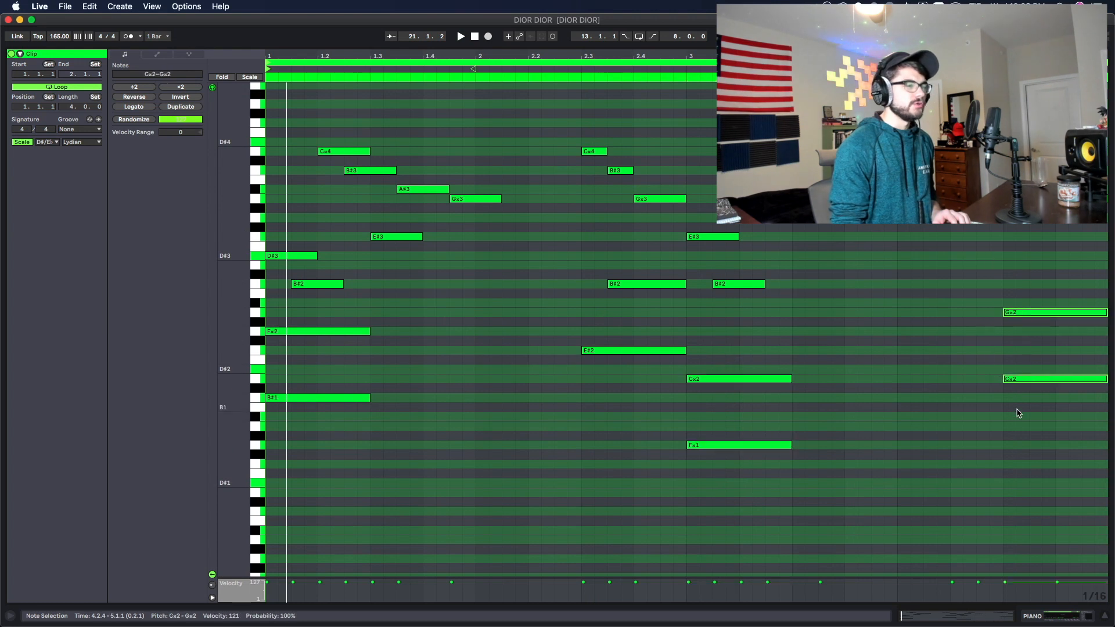
left_click(1016, 411)
scroll(816, 386, "up", 3)
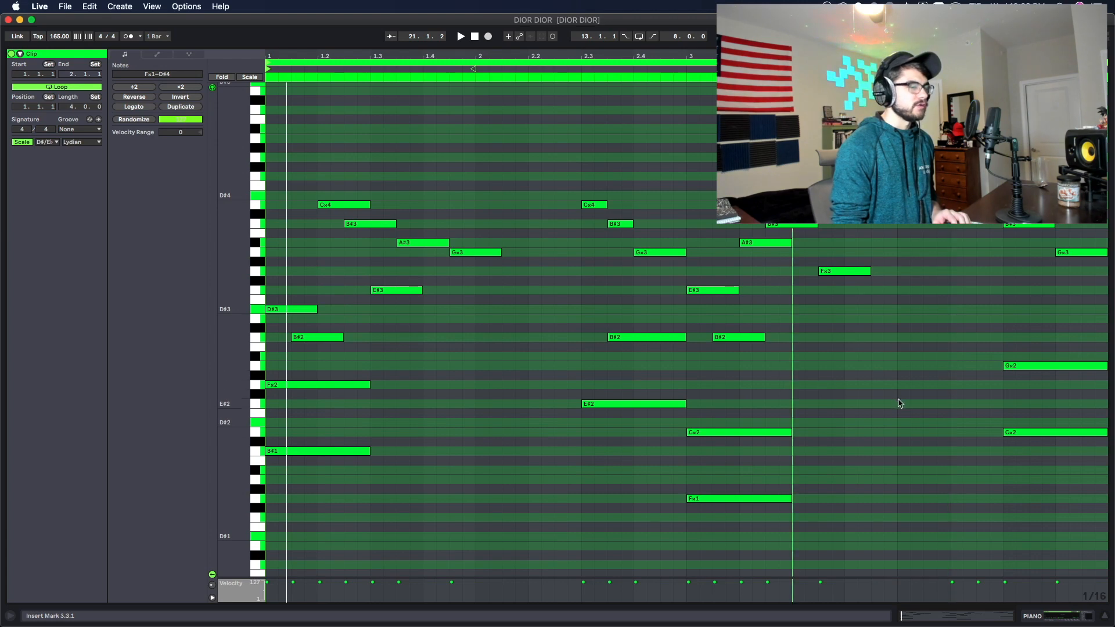
- Compare the Fx4, E#4, Cx4 run in bar 2 with the descending run in bar 1 and play the clip
key("Tab")
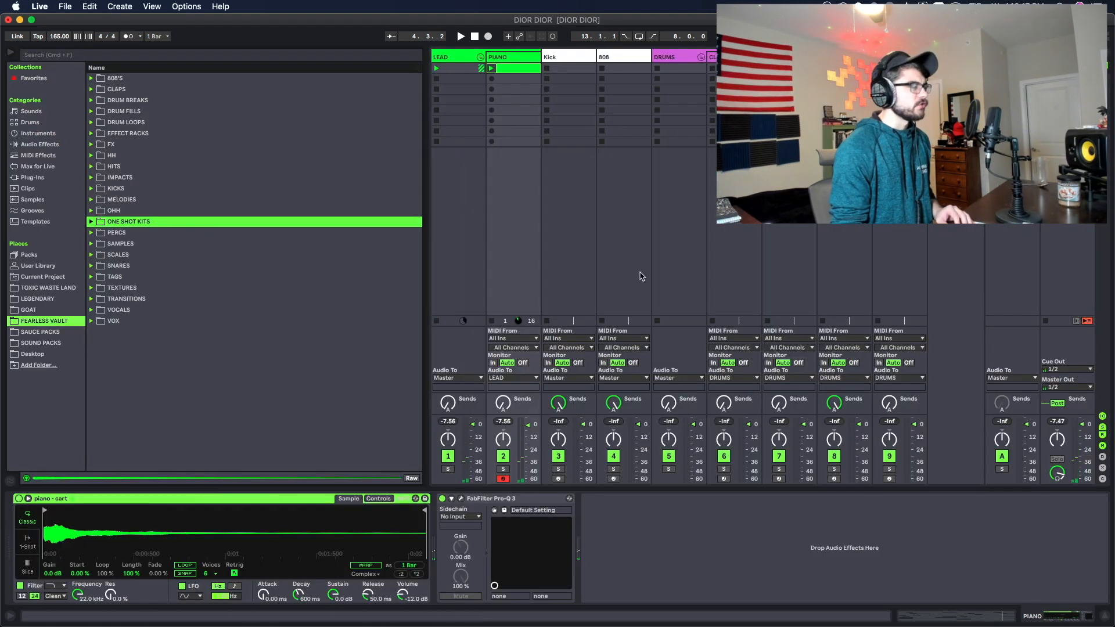
key("Tab")
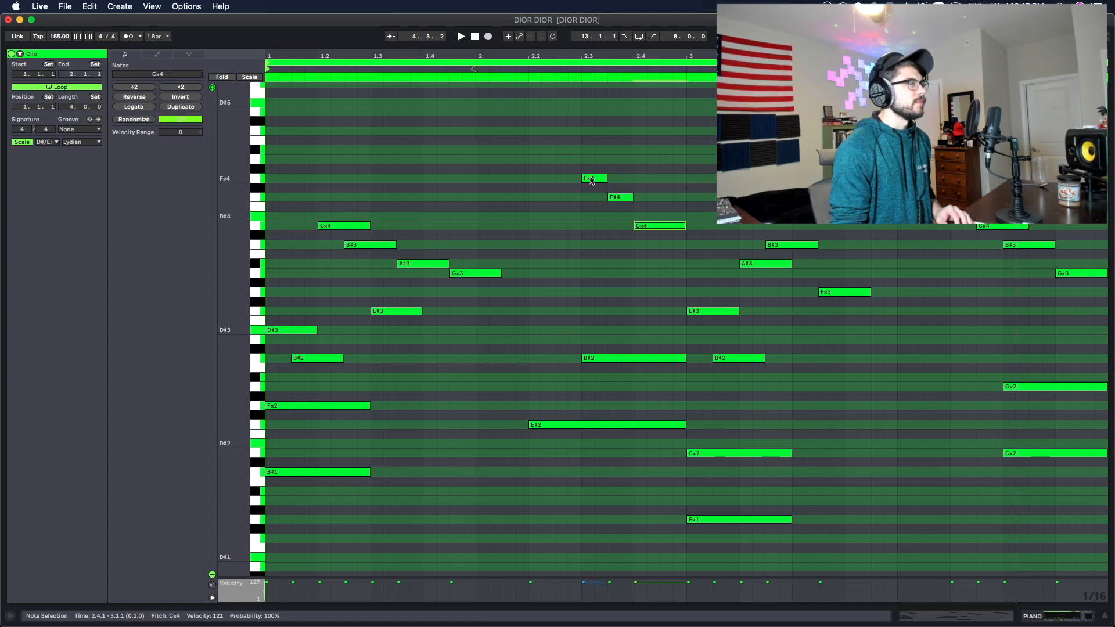
left_click_drag(578, 163, 649, 239)
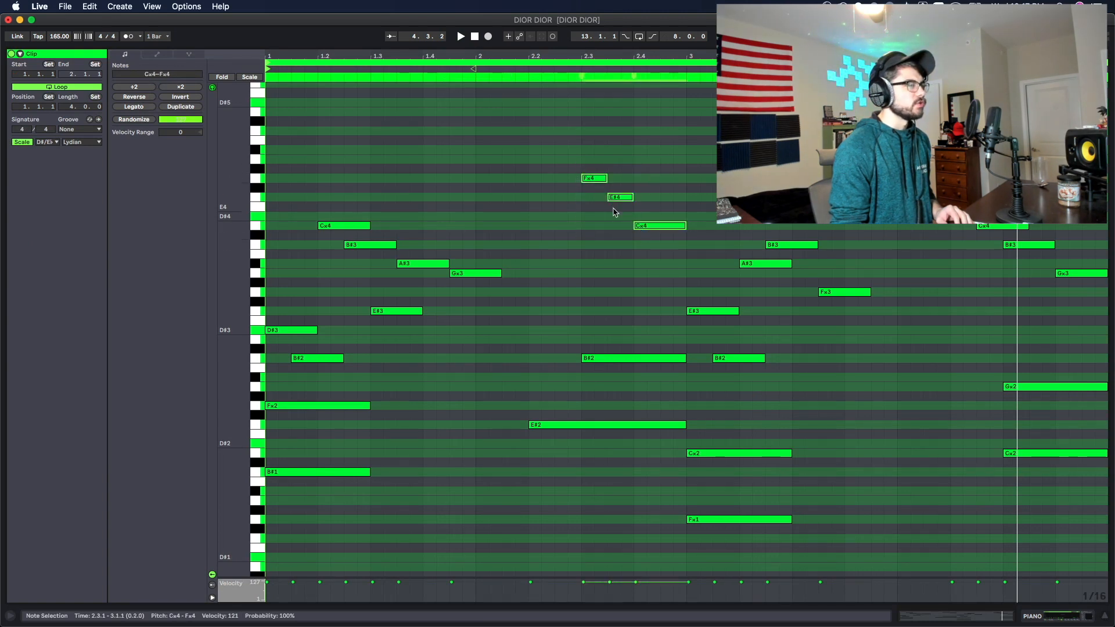
left_click_drag(580, 158, 644, 237)
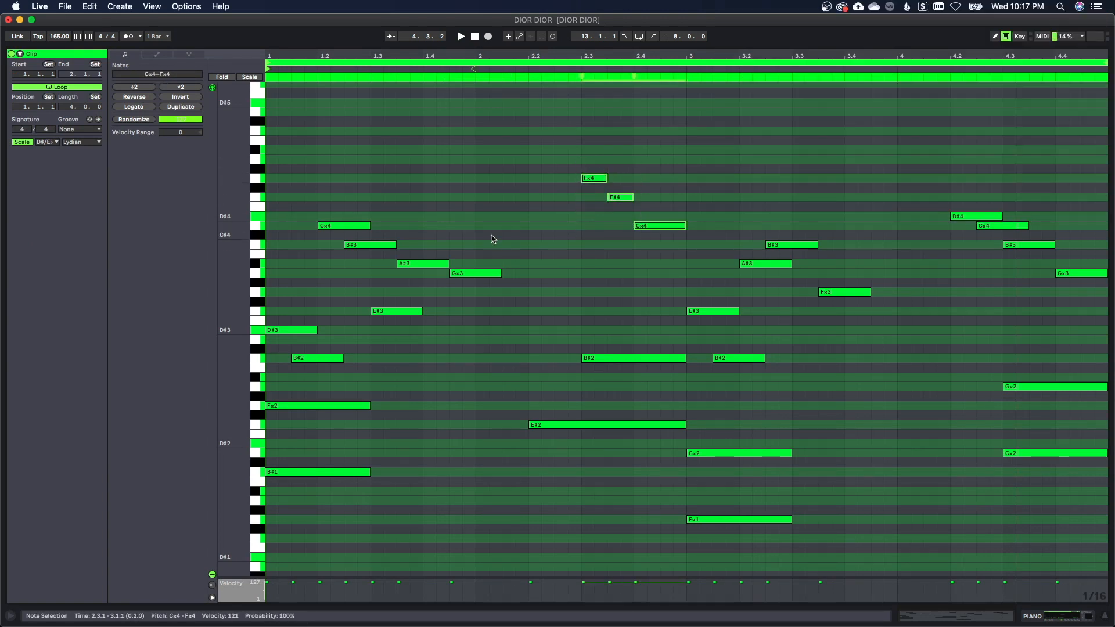
left_click_drag(349, 205, 405, 269)
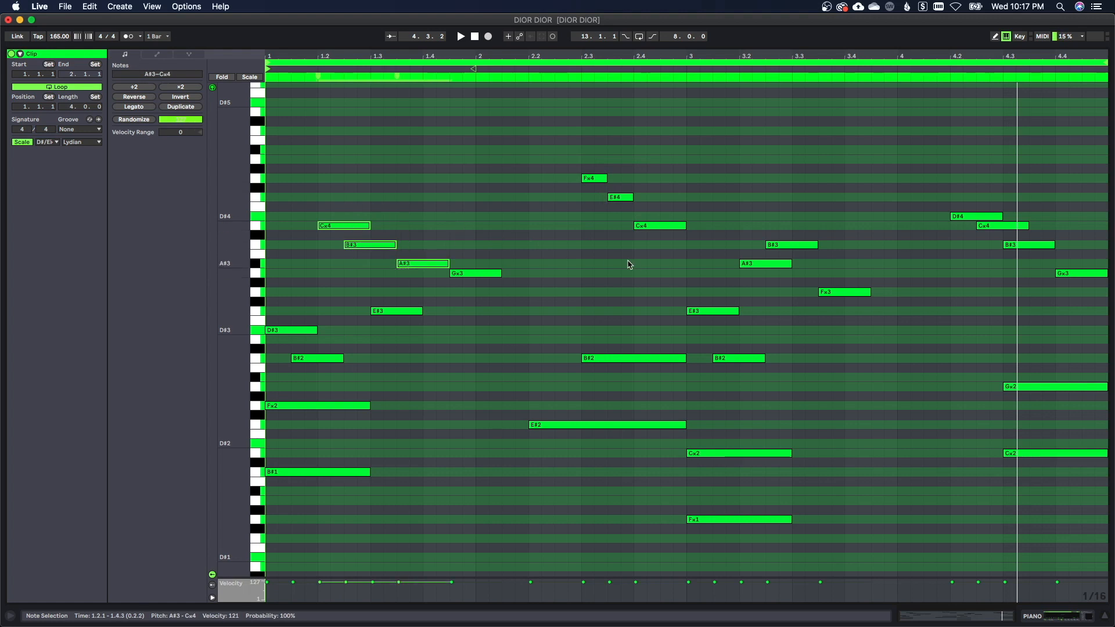
left_click(686, 268)
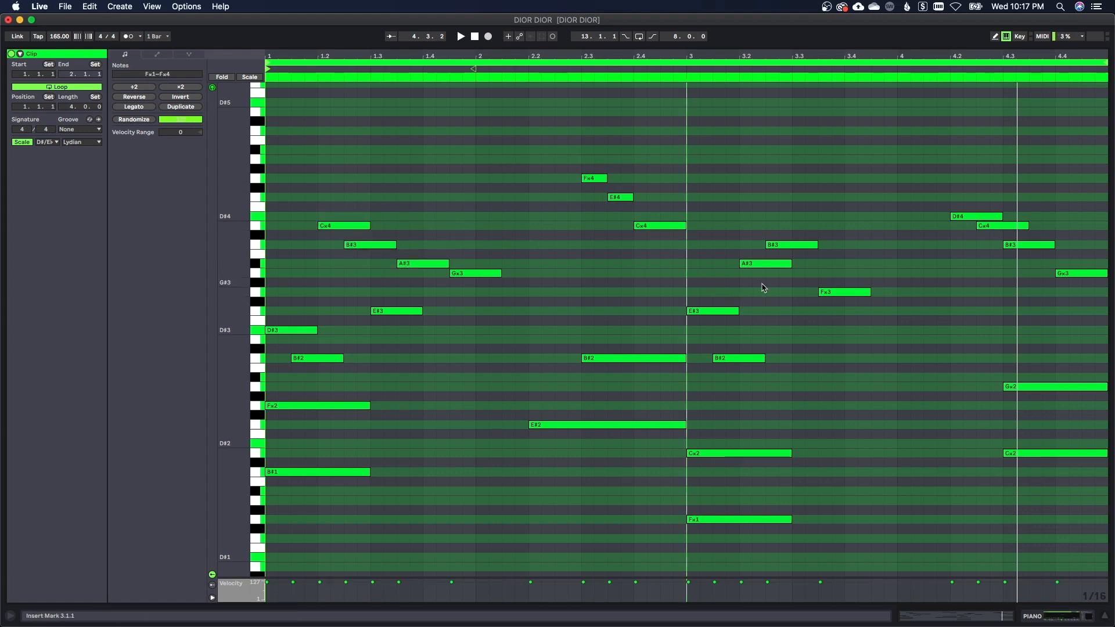
key("space")
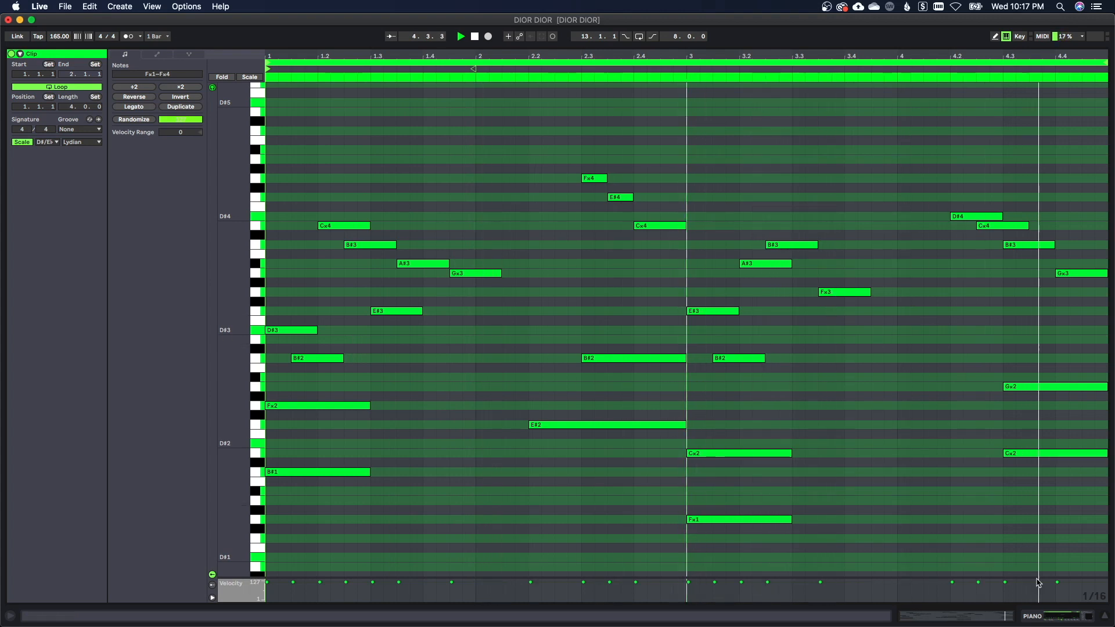
left_click(1072, 620)
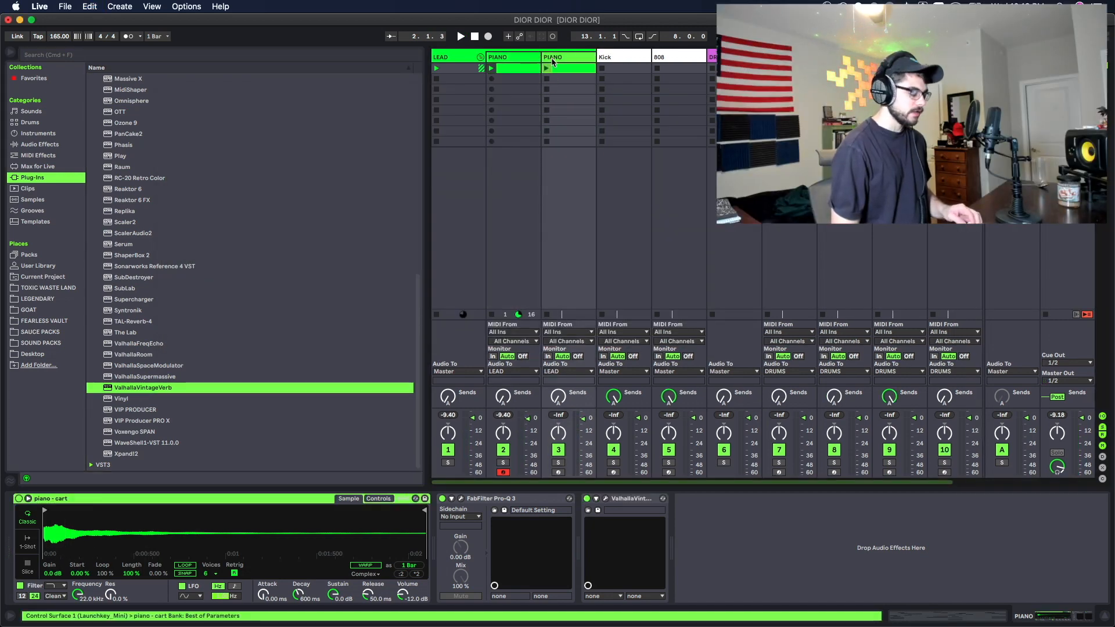
- Rename the duplicated PIANO track as KEYS
key("super+r")
type("K")
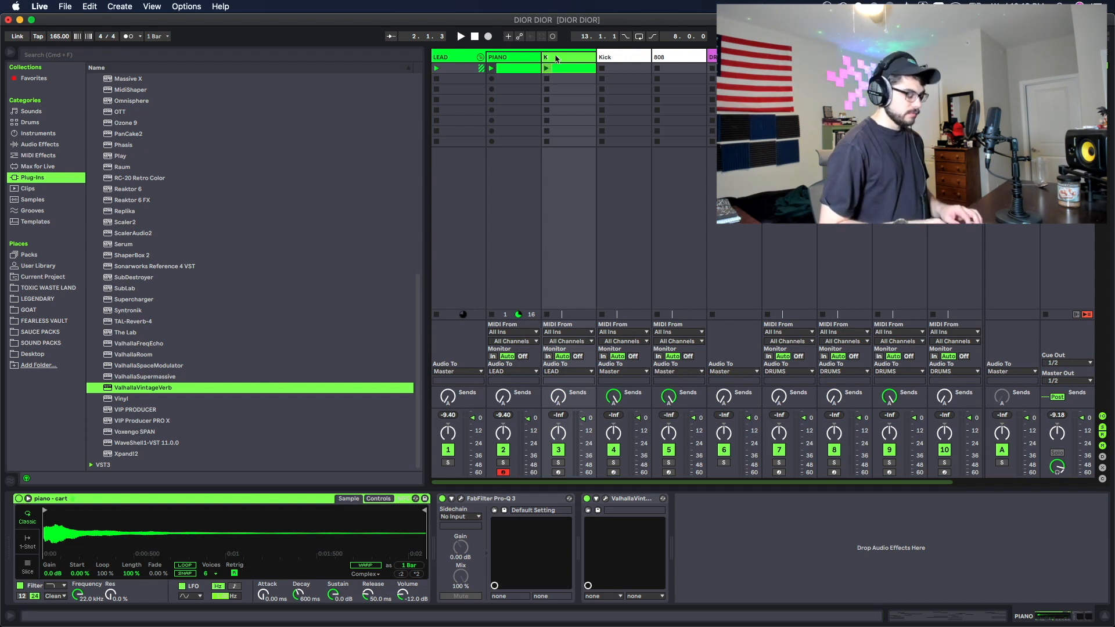
type("EYS")
key("Return")
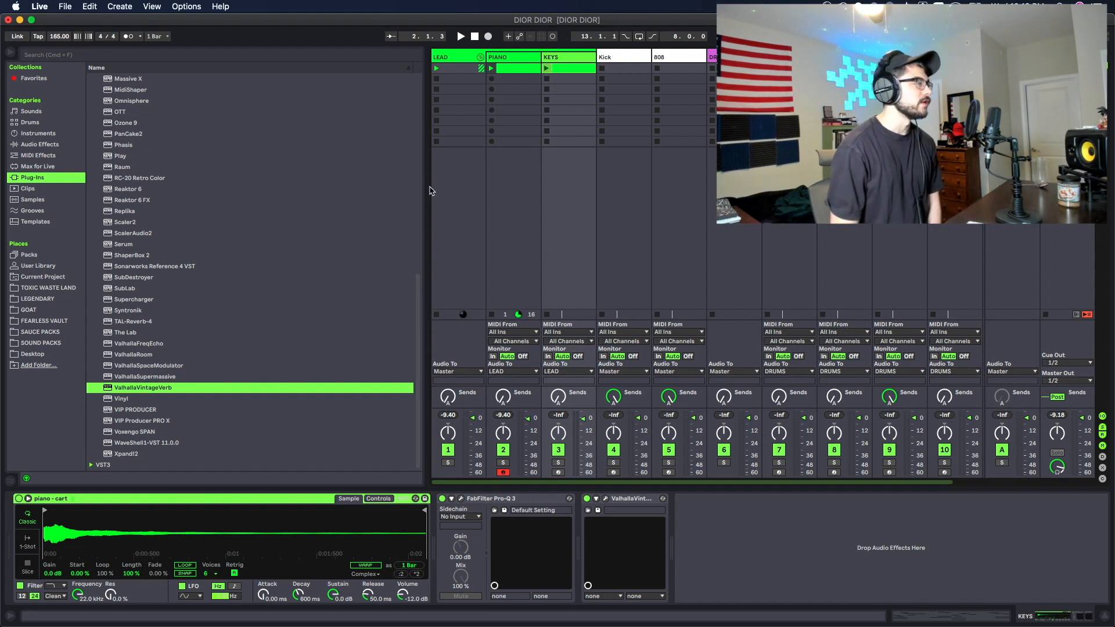
- Load ElectraX on the KEYS track and choose the KEYS Everybody (1) patch from the CashMoney AP Electra bank
scroll(144, 149, "up", 10)
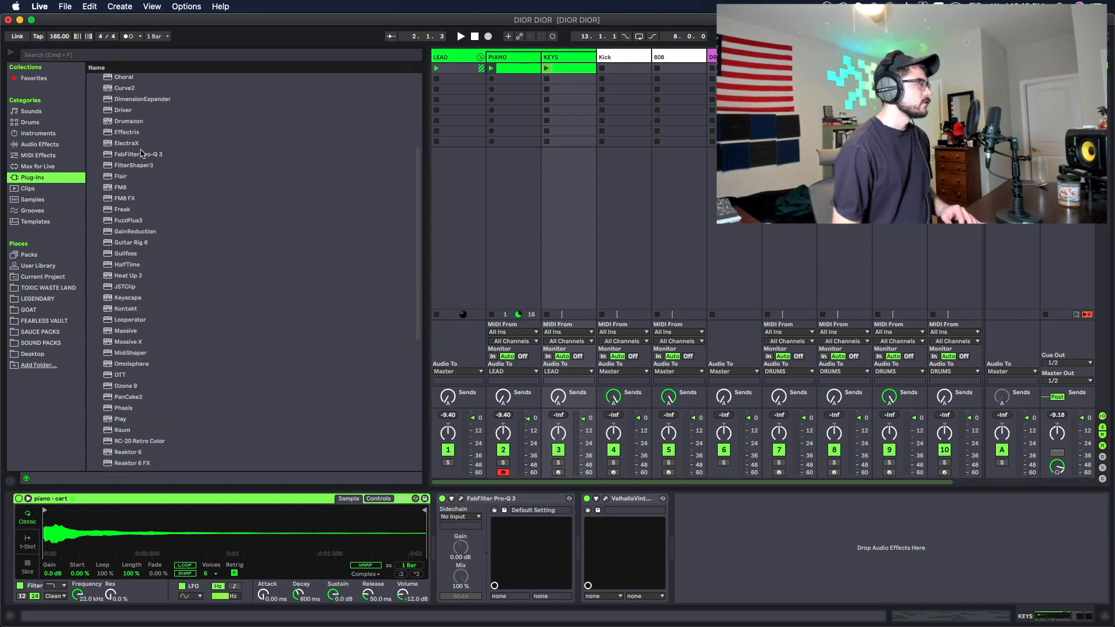
left_click(136, 145)
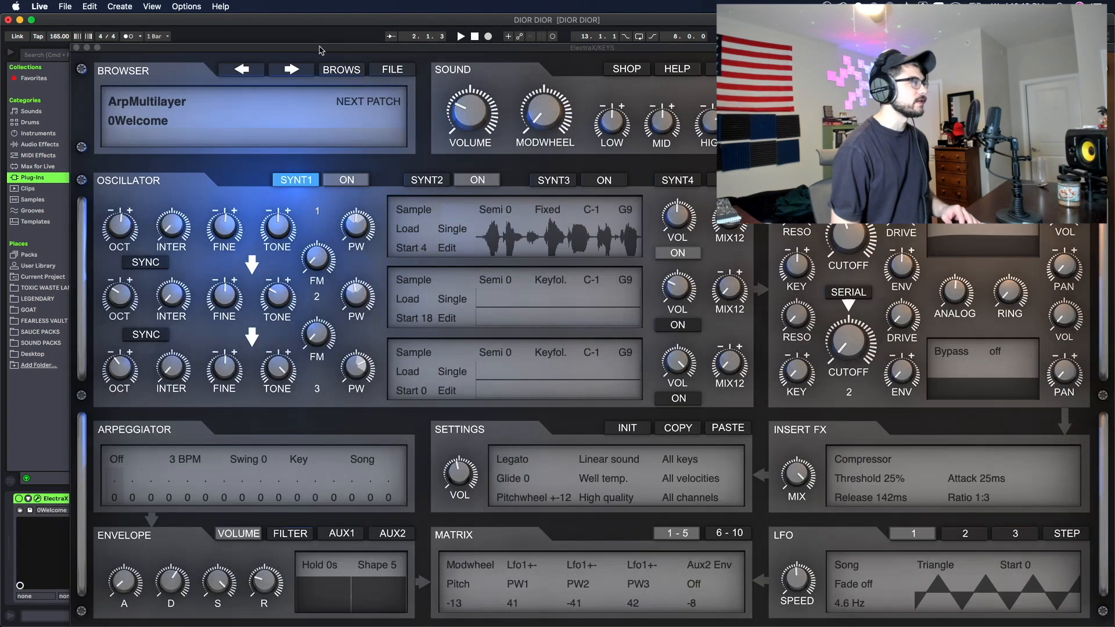
left_click_drag(319, 50, 259, 19)
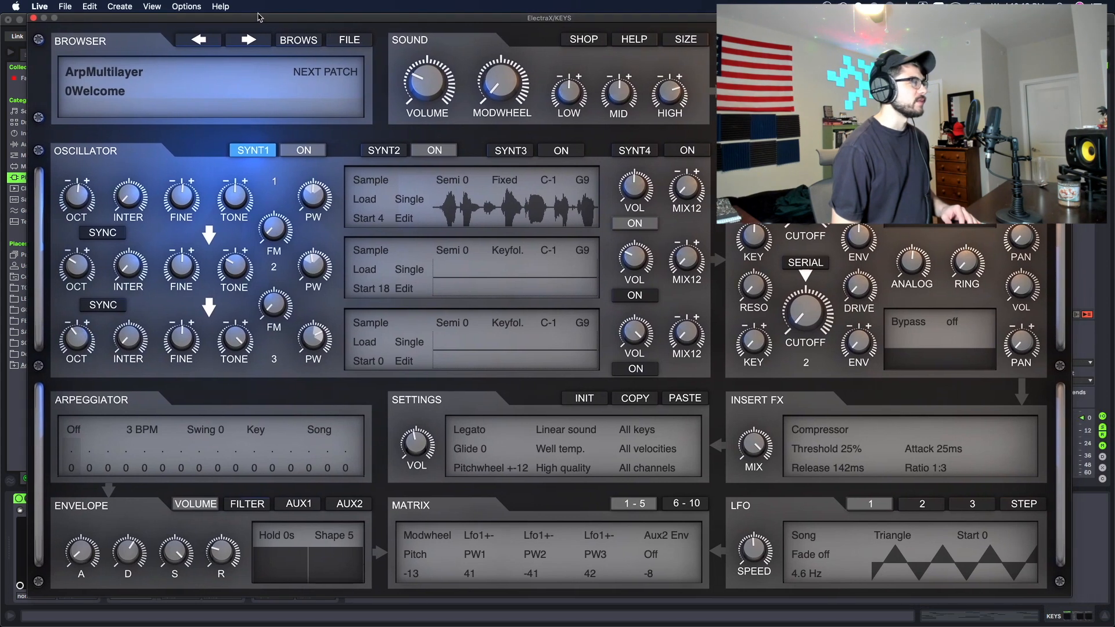
left_click(299, 40)
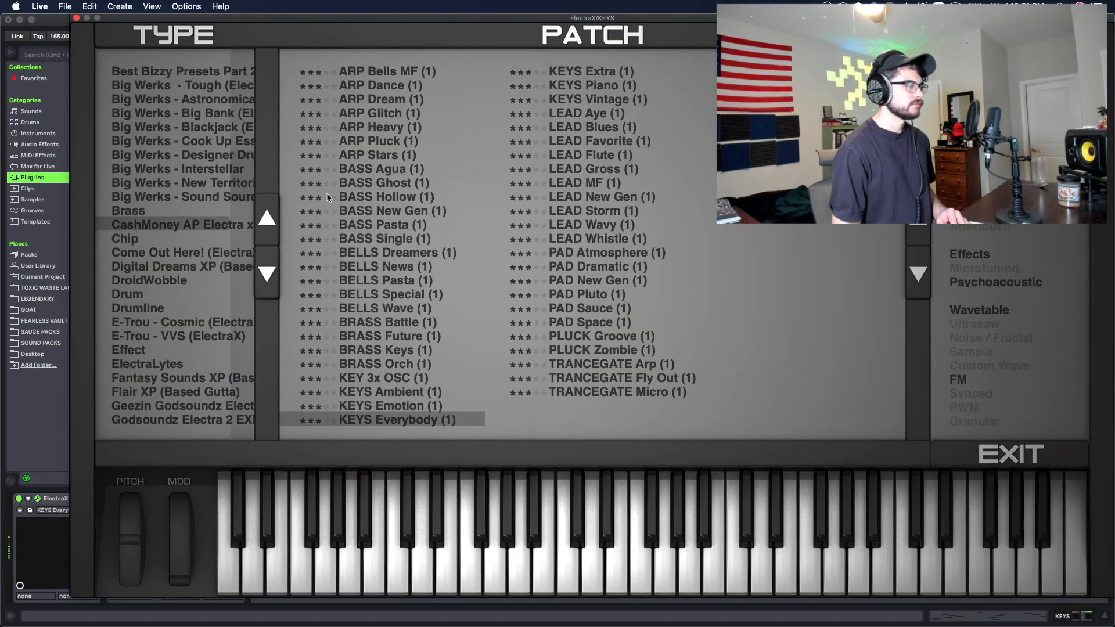
left_click(76, 19)
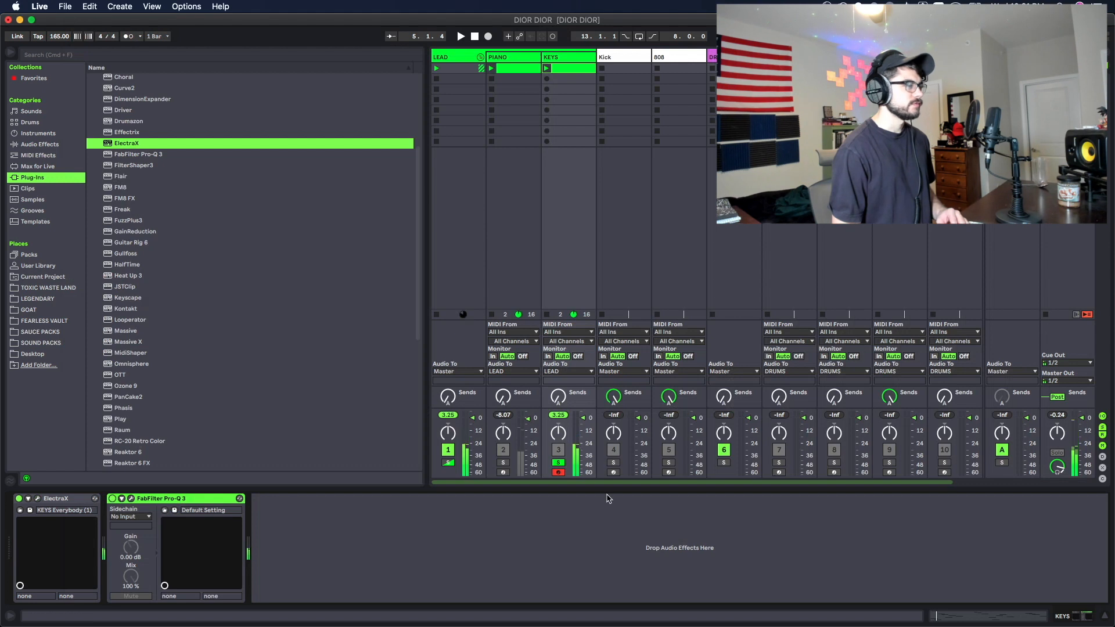
- Unsolo the KEYS track, playing it at a track volume of about -6.4 dB, and duplicate it
left_click(559, 462)
key("space")
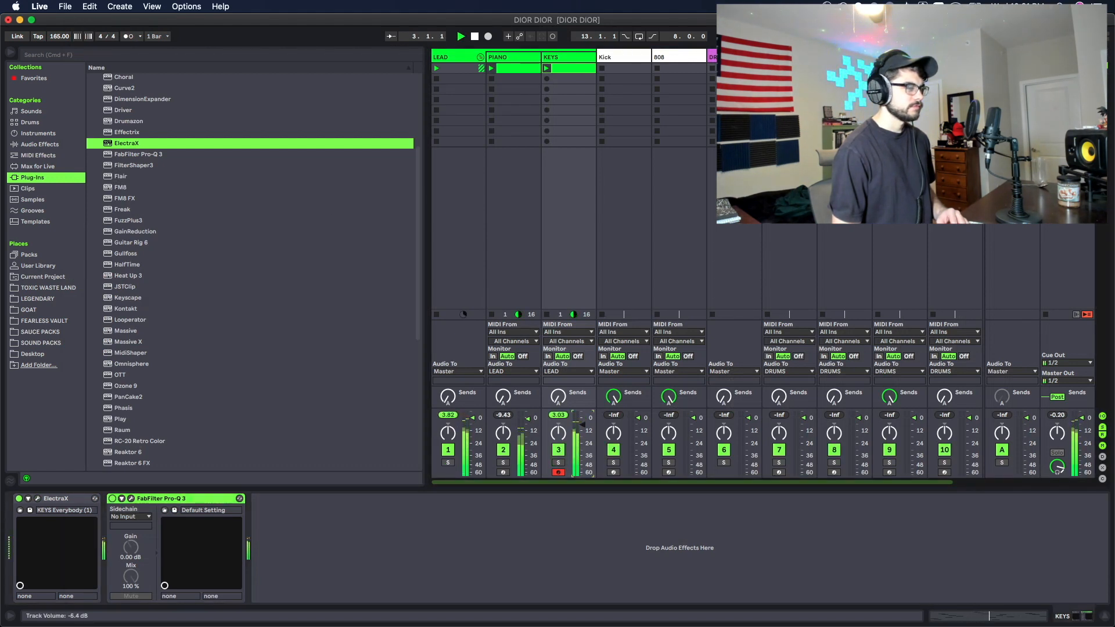
key("super+d")
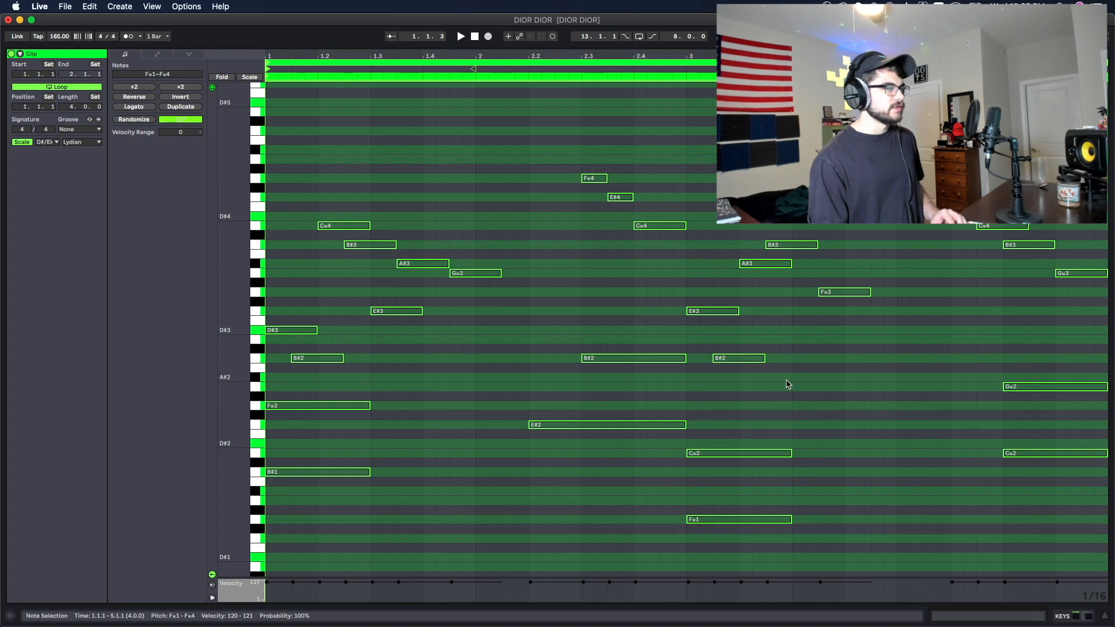
- Replace the copied melody with Fx3, B#3, Gx3 and Cx3 at 1.1.1, 1.3.1, 2.1.1 and 2.3.1, and duplicate the phrase into bars 3–4
left_click(787, 384)
scroll(617, 341, "down", 2)
left_click(461, 352)
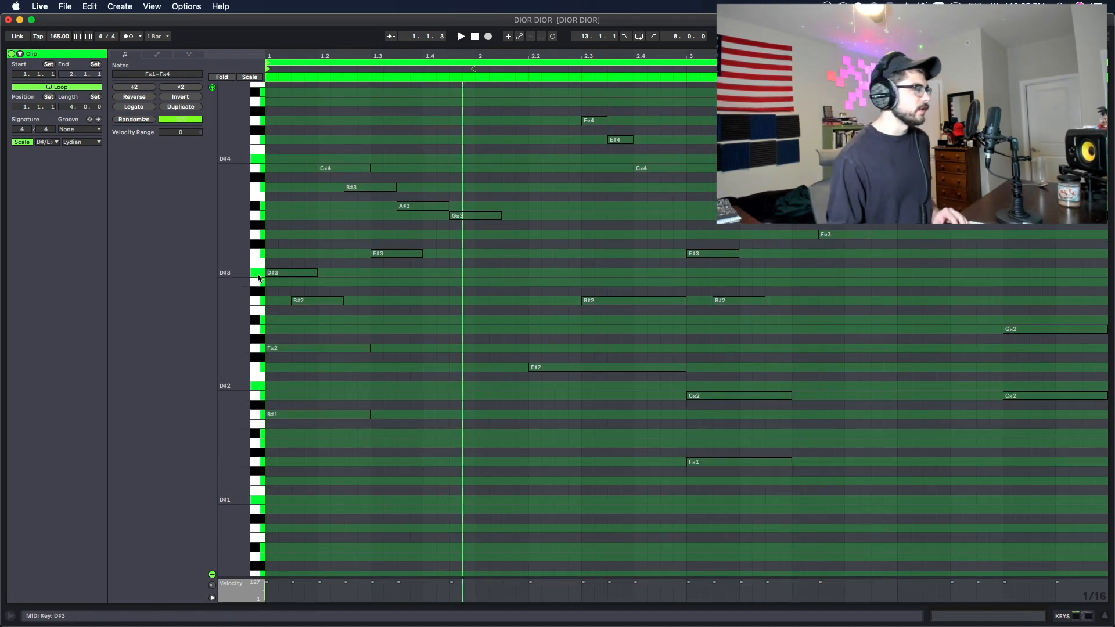
mouse_move(242, 274)
left_mouse_down()
mouse_move(232, 274)
mouse_move(244, 274)
left_mouse_up()
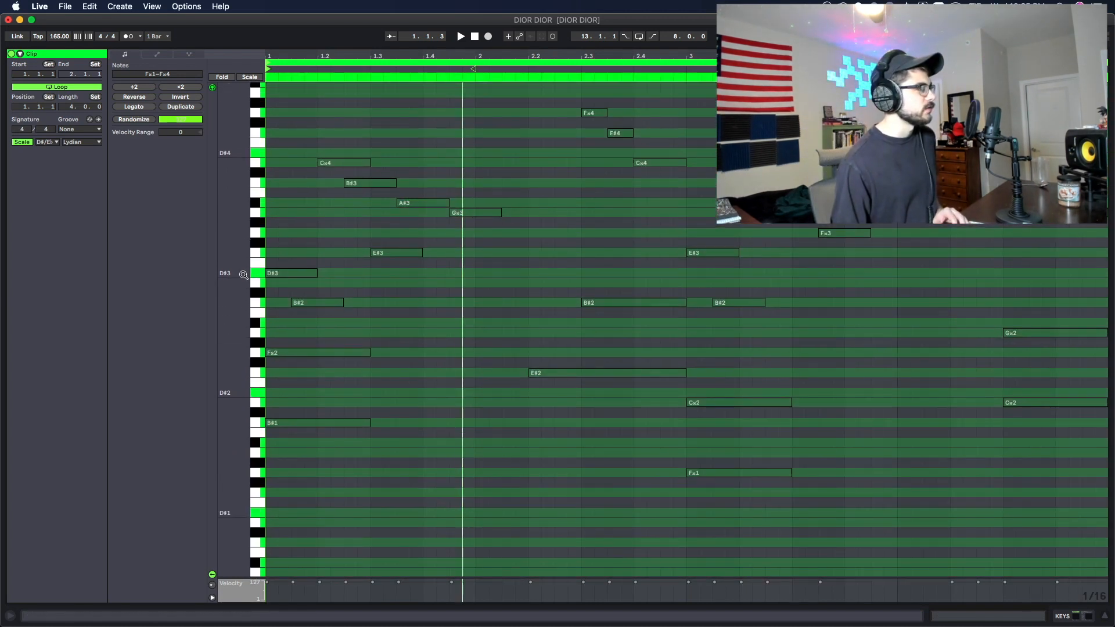
left_click_drag(686, 336, 267, 115)
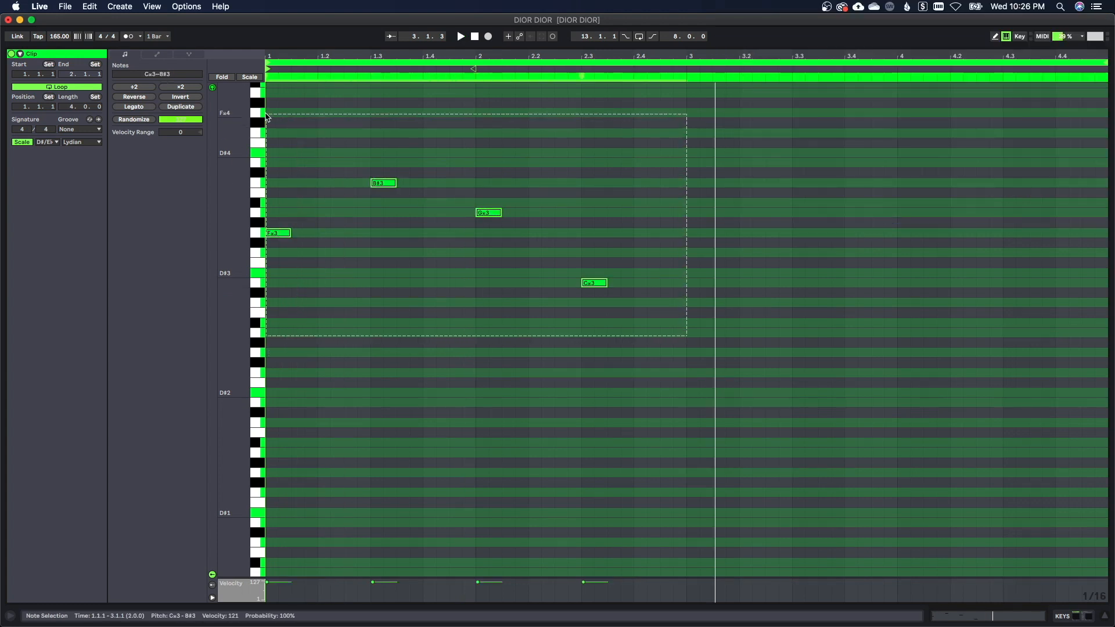
key("super+d")
key("space")
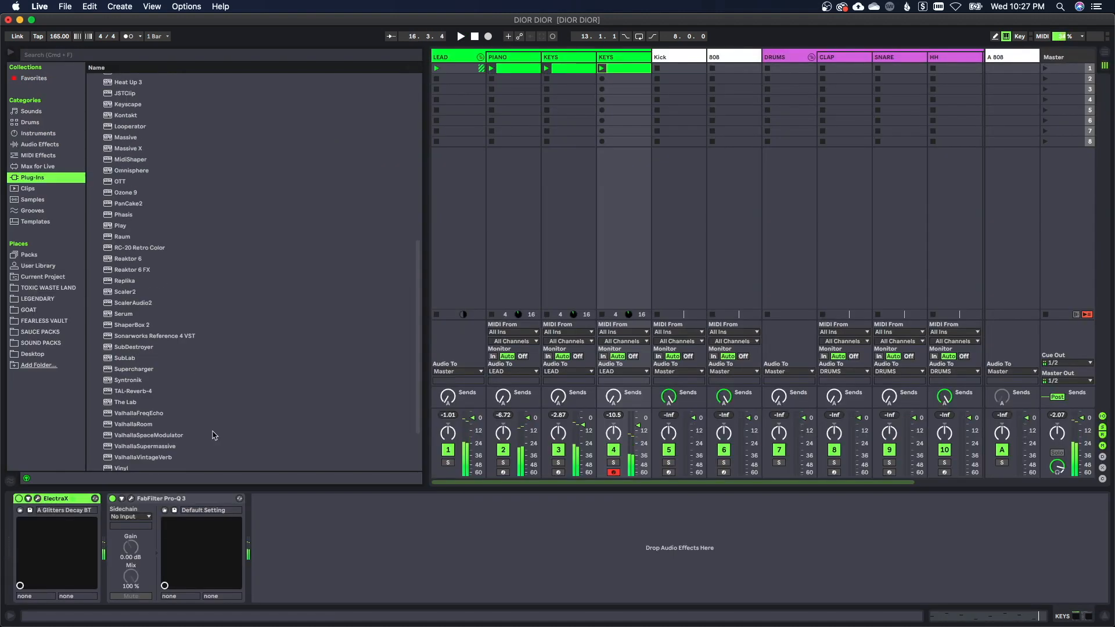
- Load ValhallaVintageVerb before the EQ on the second KEYS track and set decay to 2.08 s and mix to about 80.7% during playback
scroll(152, 457, "down", 1)
left_click(155, 452)
left_click_drag(192, 517, 209, 504)
left_click_drag(170, 193, 170, 206)
left_click_drag(105, 169, 100, 184)
key("space")
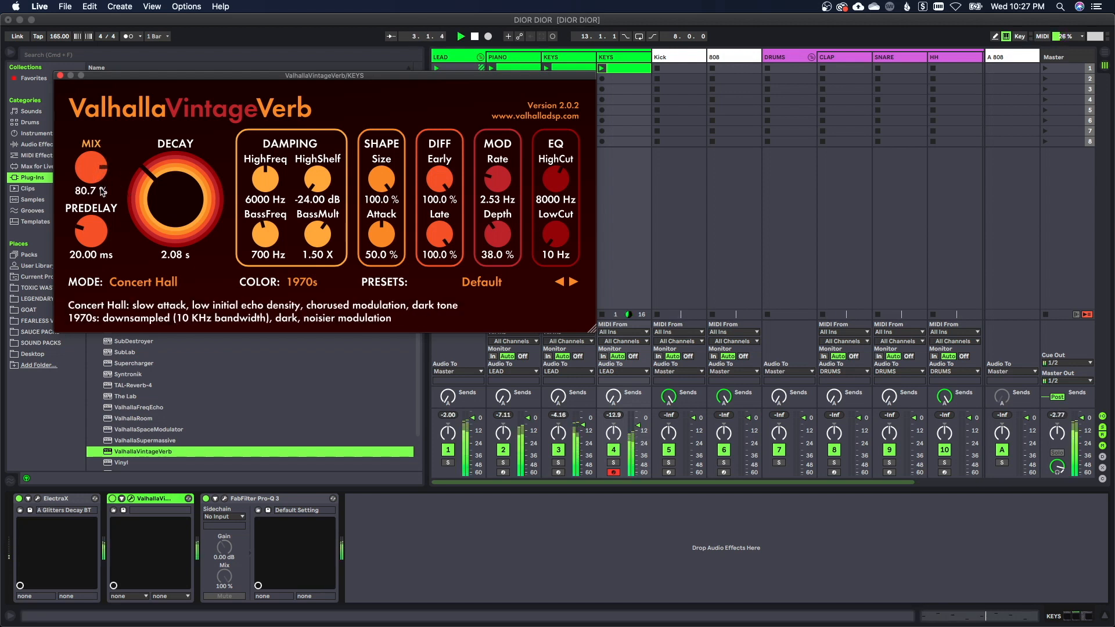
left_click_drag(102, 191, 102, 189)
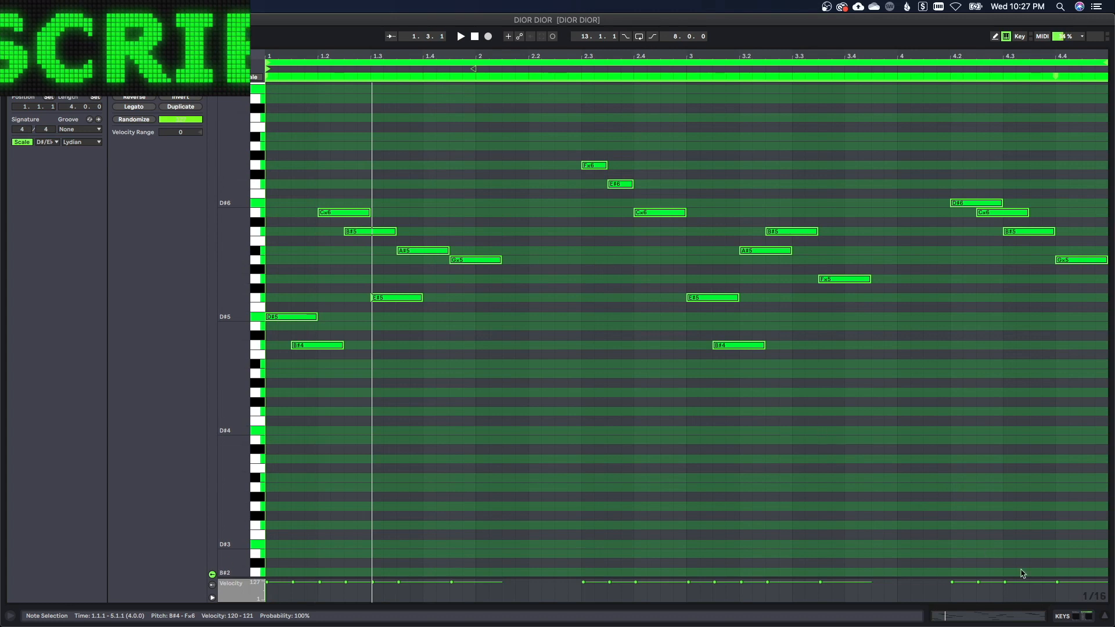
- Audition the first KEYS track soloed alongside the PIANO, set its volume to -6.4 dB, and unsolo it
left_click(1068, 614)
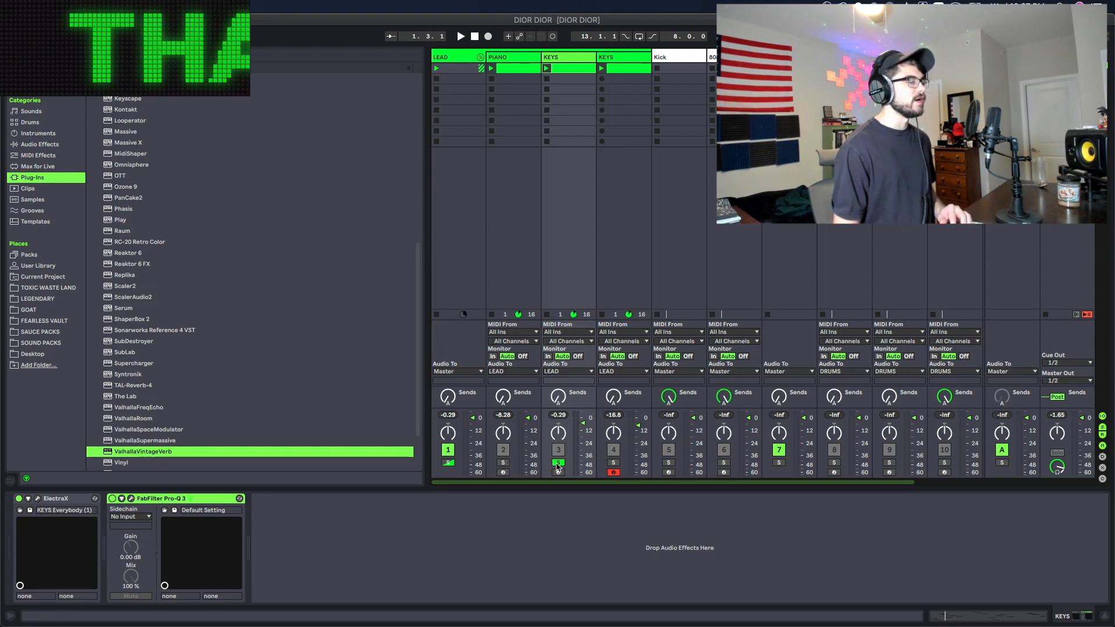
key("space")
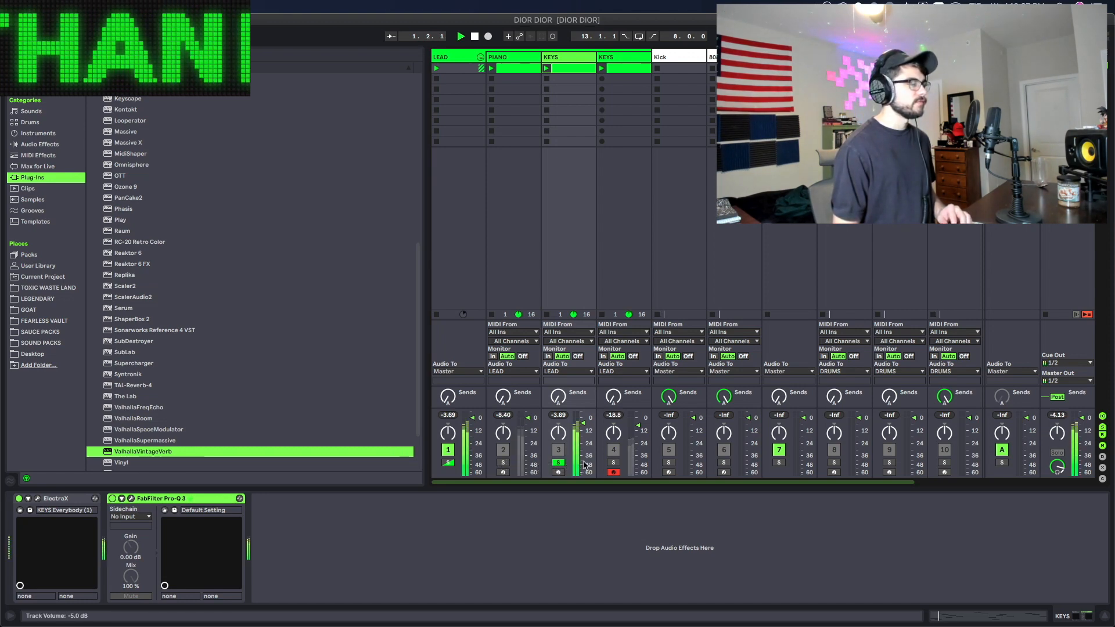
left_click(502, 464)
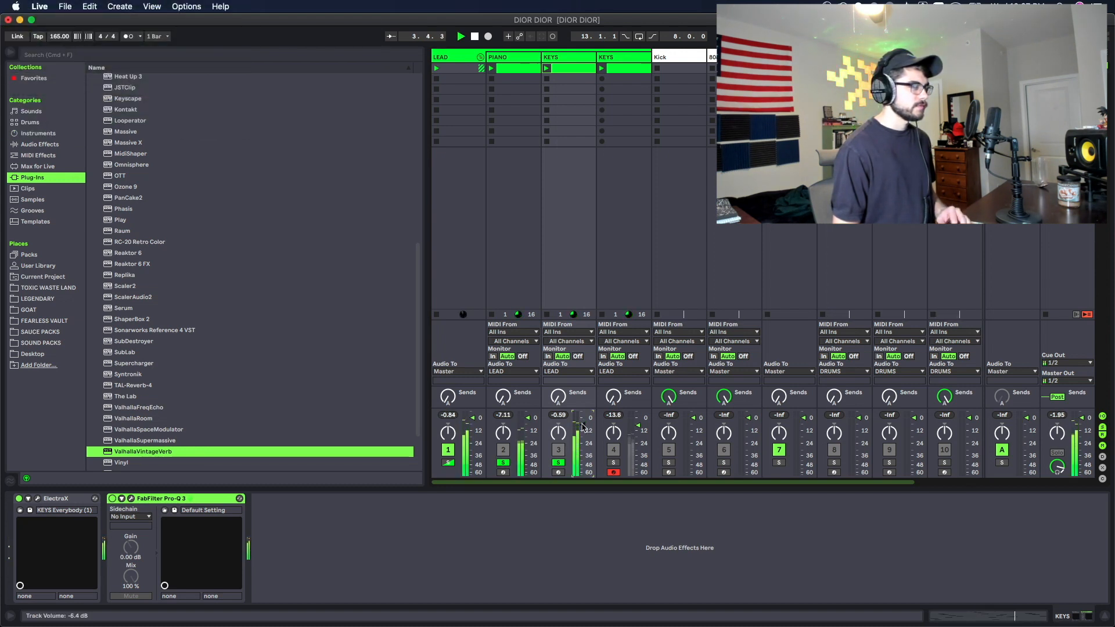
left_click(559, 463)
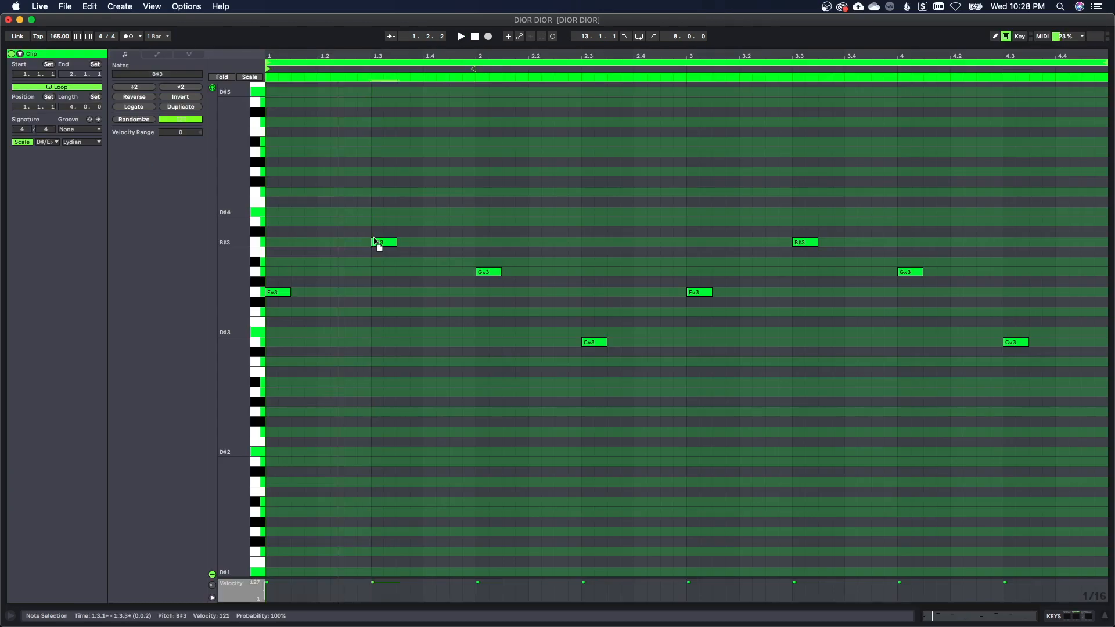
- Raise the second KEYS clip's notes at 1.3.1, 2.1.1 and 2.3.1 to Cx4, B#3 and E#3 during playback
left_click_drag(378, 244, 379, 229)
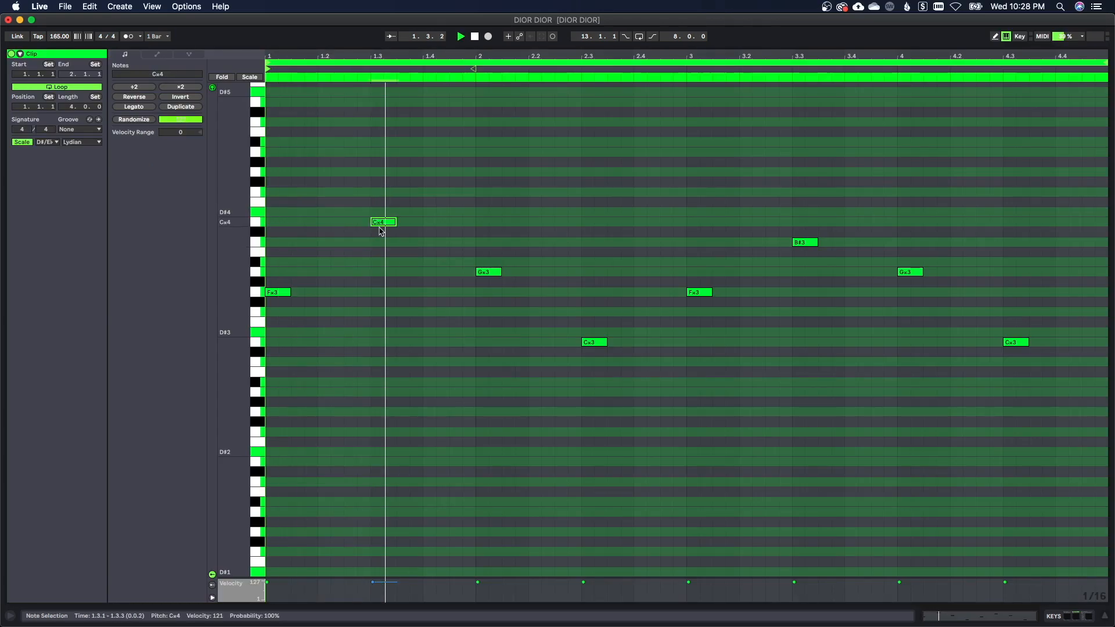
left_click_drag(487, 272, 483, 250)
key("space")
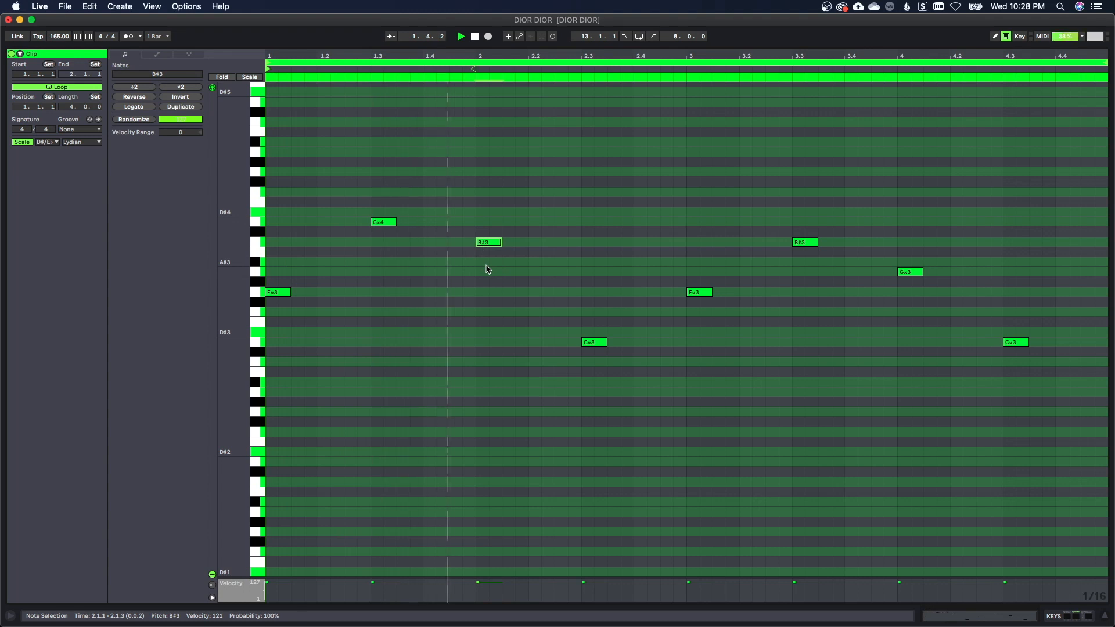
left_click_drag(590, 343, 597, 321)
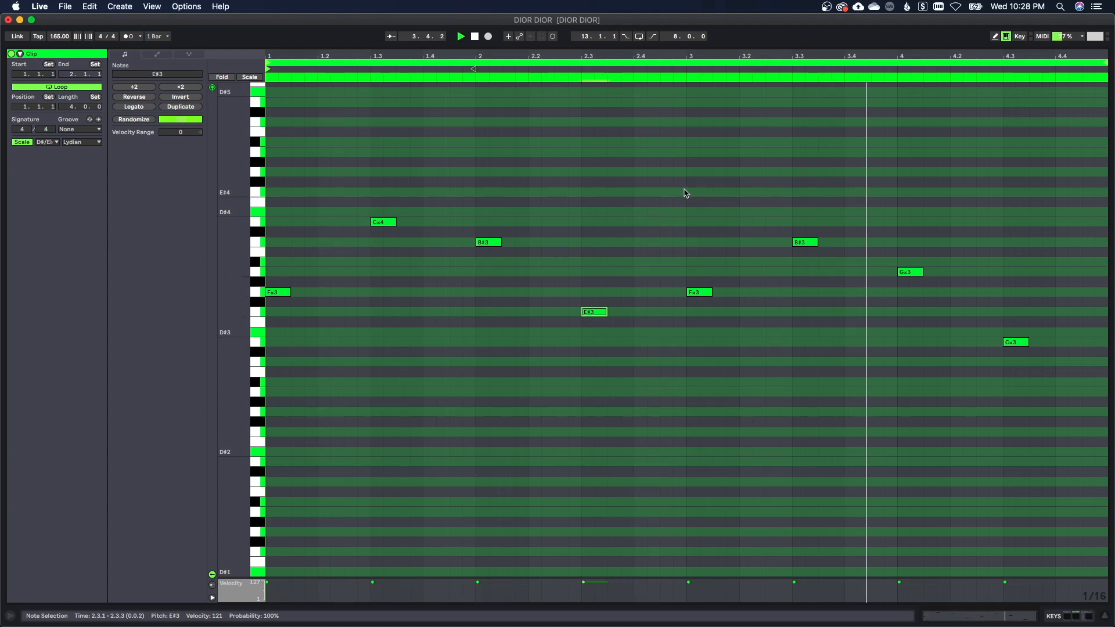
- Replace the old notes in bars 3–4 of the second KEYS clip with a duplicate of the revised bars 1–2 phrase
left_click_drag(685, 192, 1104, 458)
key("Delete")
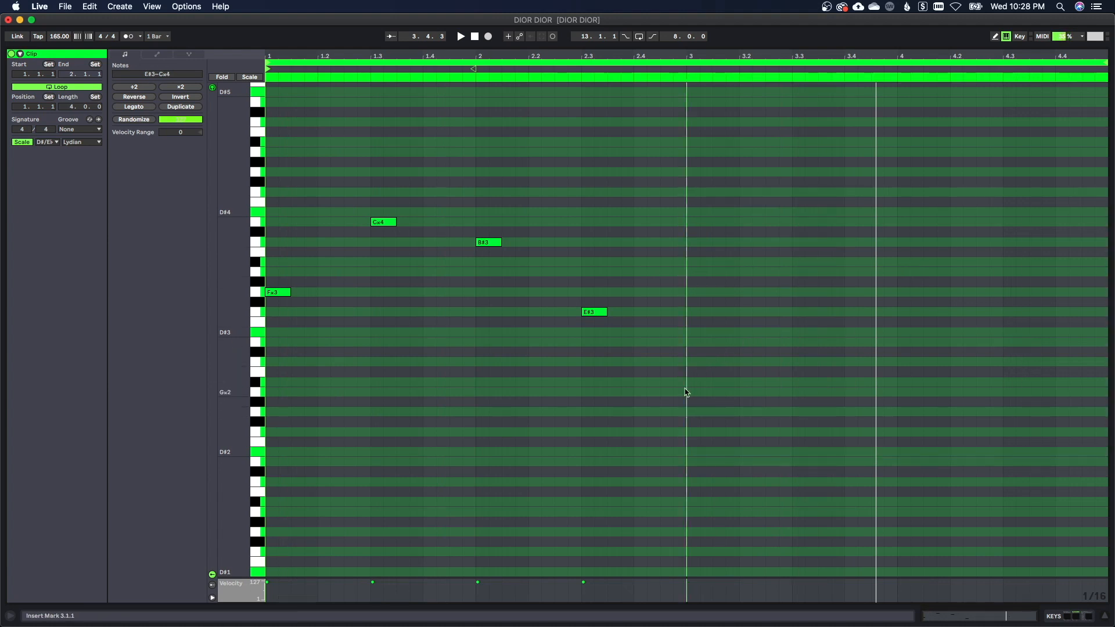
left_click_drag(689, 394, 266, 214)
key("super+d")
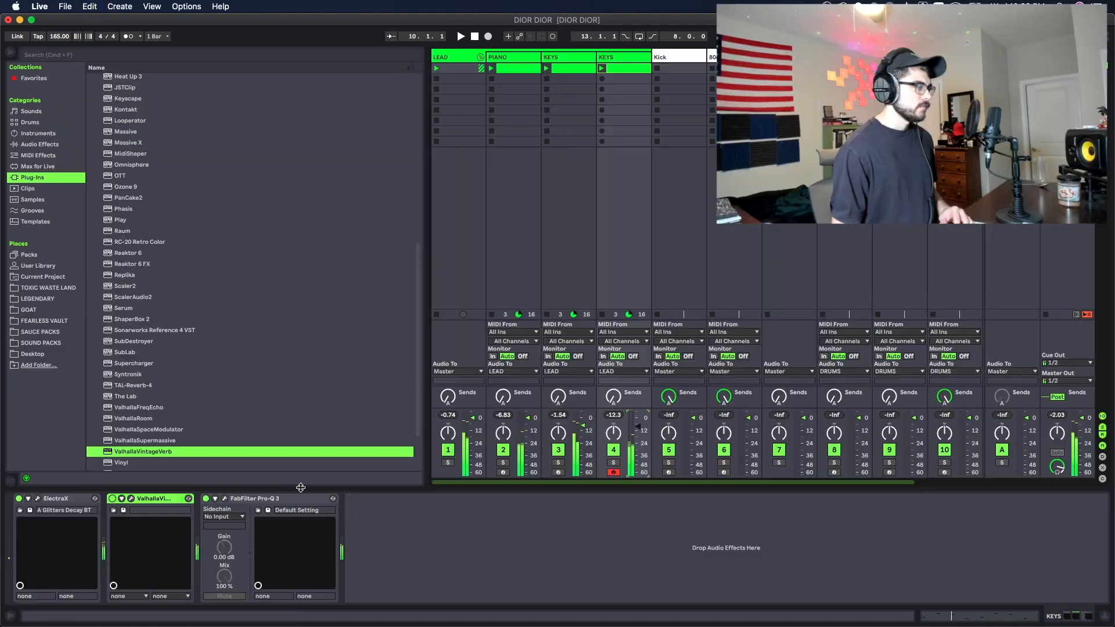
- In the second KEYS track's Pro-Q 3, add a 24 dB/oct high cut at about 4258 Hz and a 30 dB/oct low cut at about 305 Hz
left_click(301, 498)
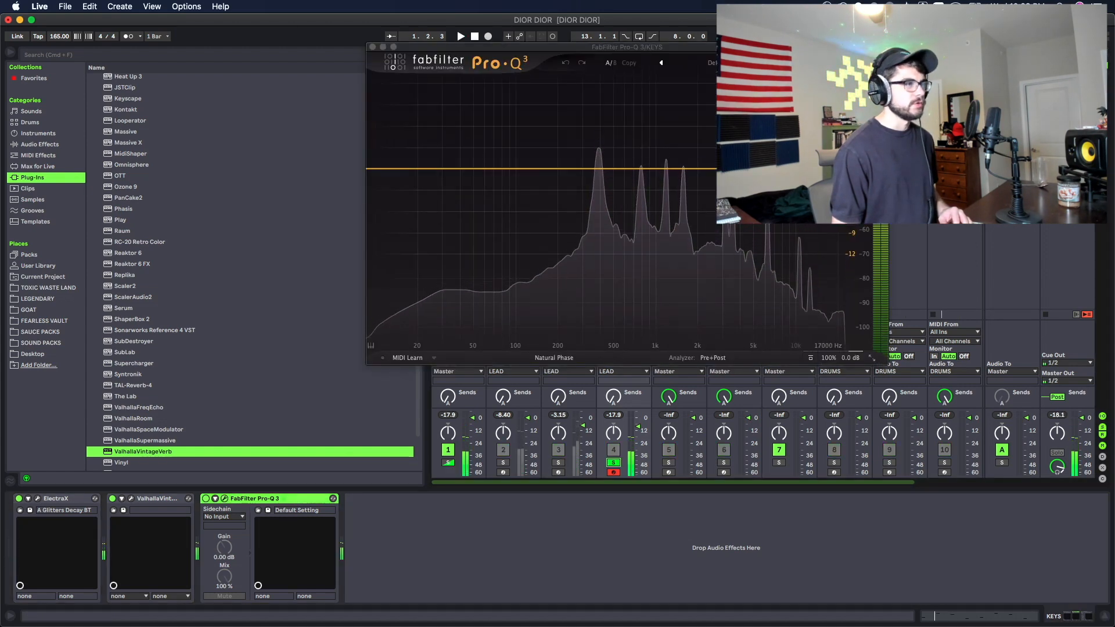
double_click(835, 169)
key("space")
left_click_drag(835, 169, 735, 166)
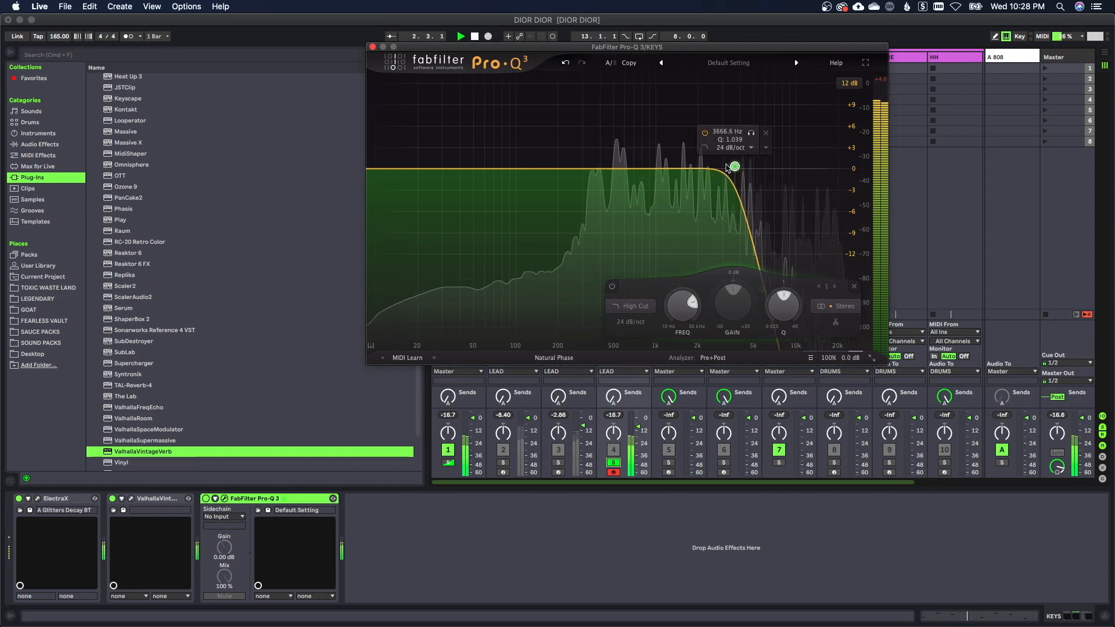
double_click(402, 169)
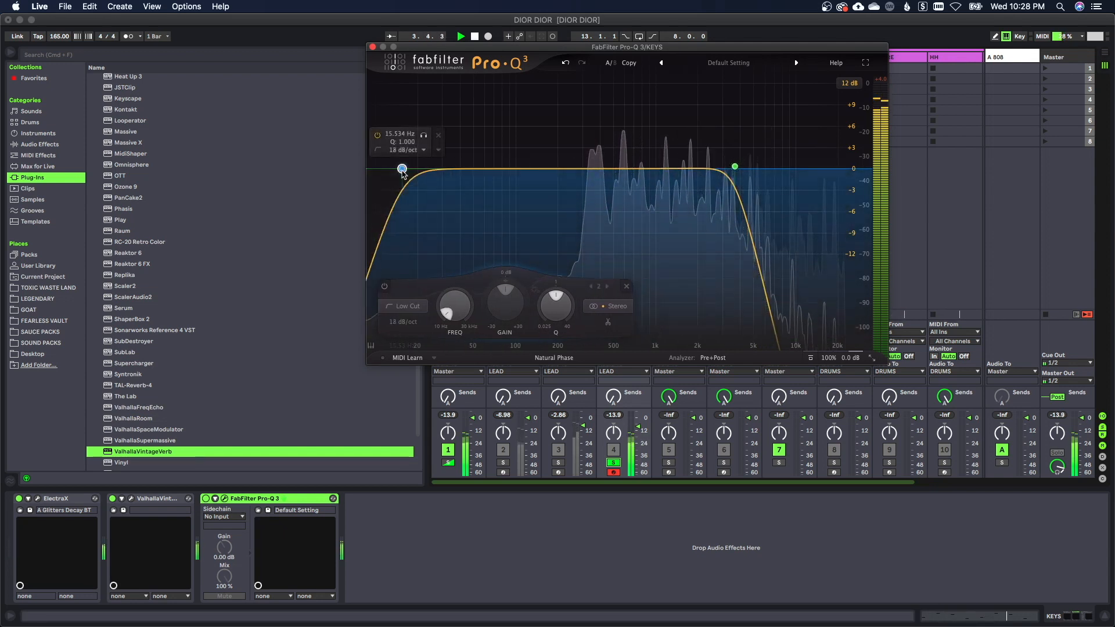
left_click_drag(402, 169, 583, 165)
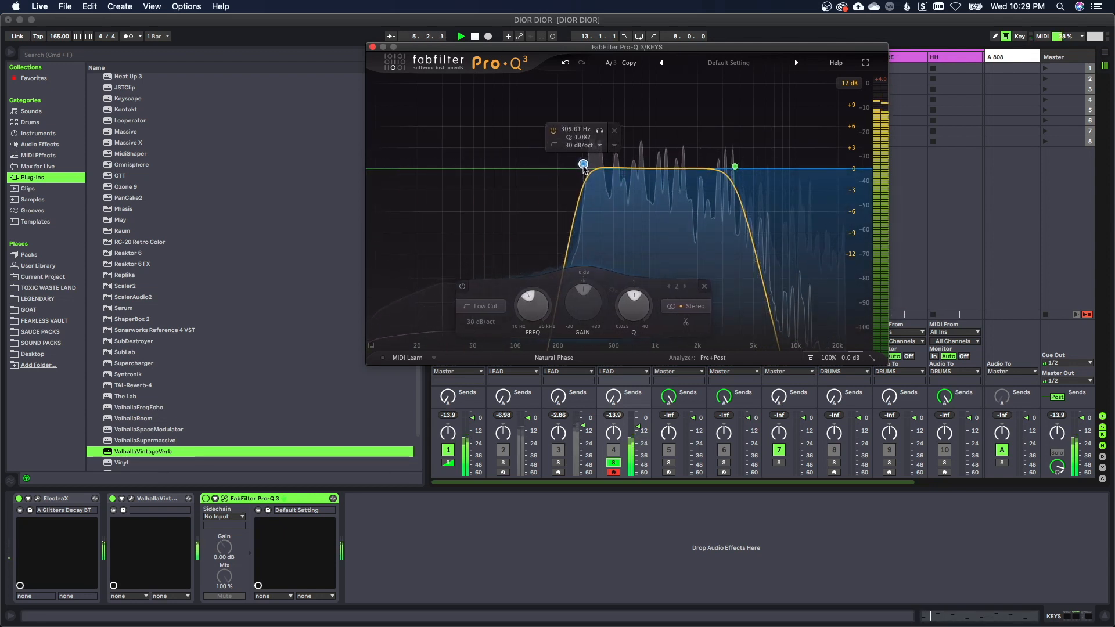
left_click_drag(735, 167, 744, 167)
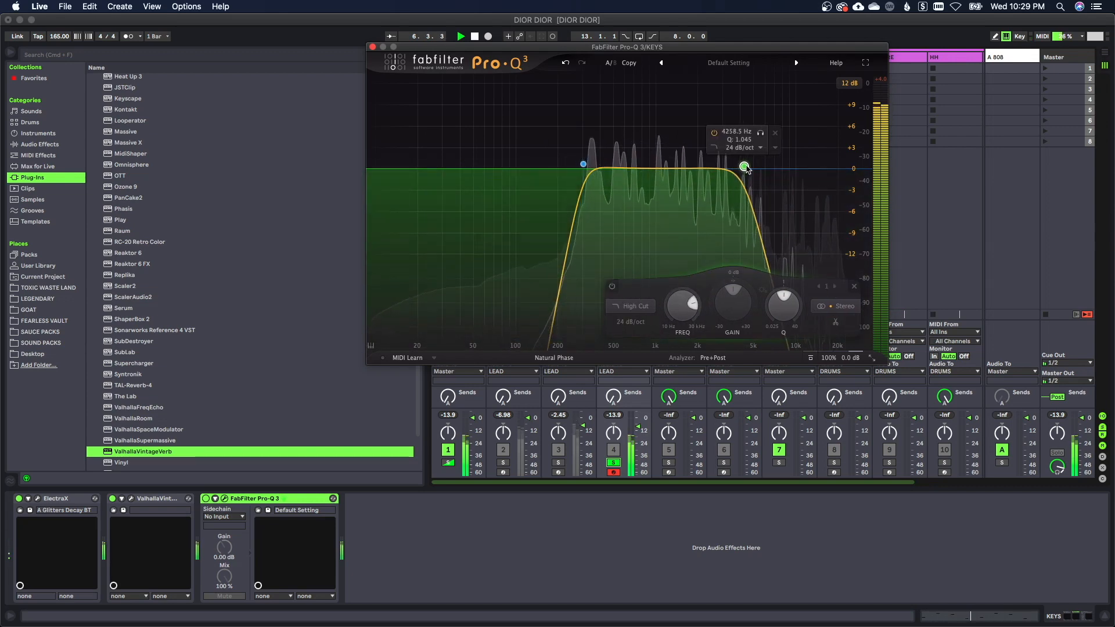
- Solo the first KEYS track and low-cut it in Pro-Q 3 at about 492 Hz with a 30 dB/oct slope
left_click(558, 462)
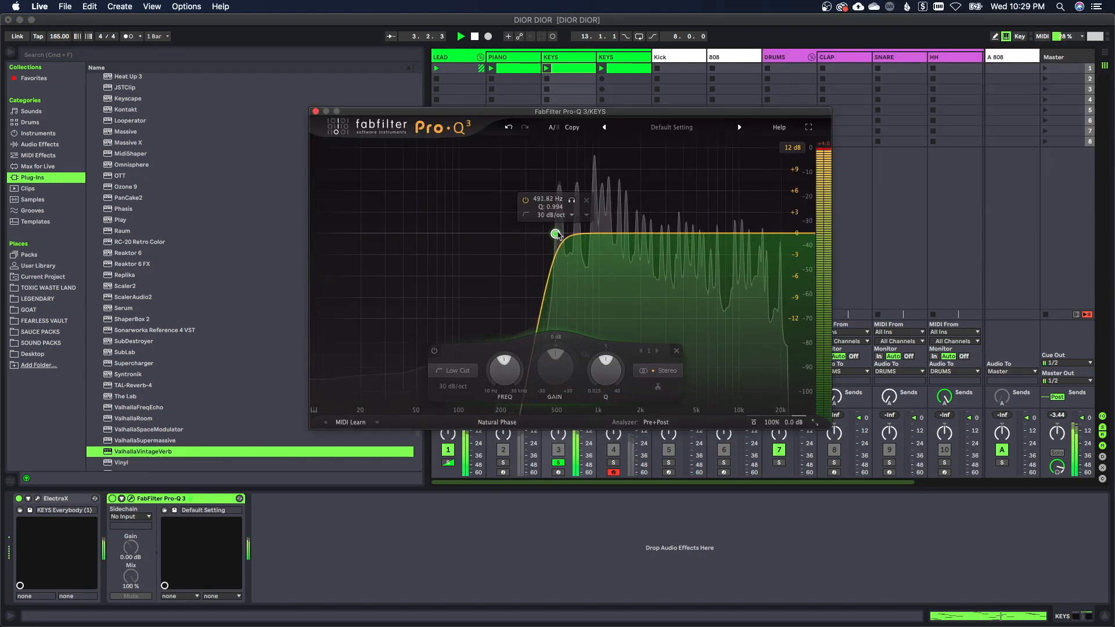
left_click(316, 112)
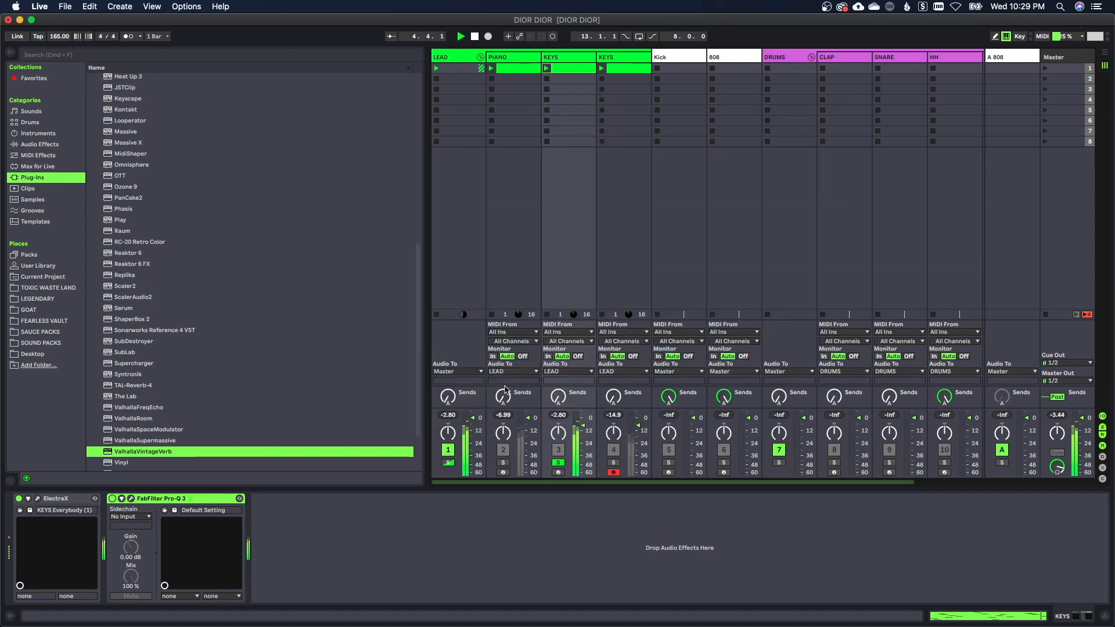
- Solo the PIANO, move its Pro-Q 3 low cut to about 243 Hz, and add a 24 dB/oct high cut near 5 kHz
left_click(503, 463)
left_click(506, 249)
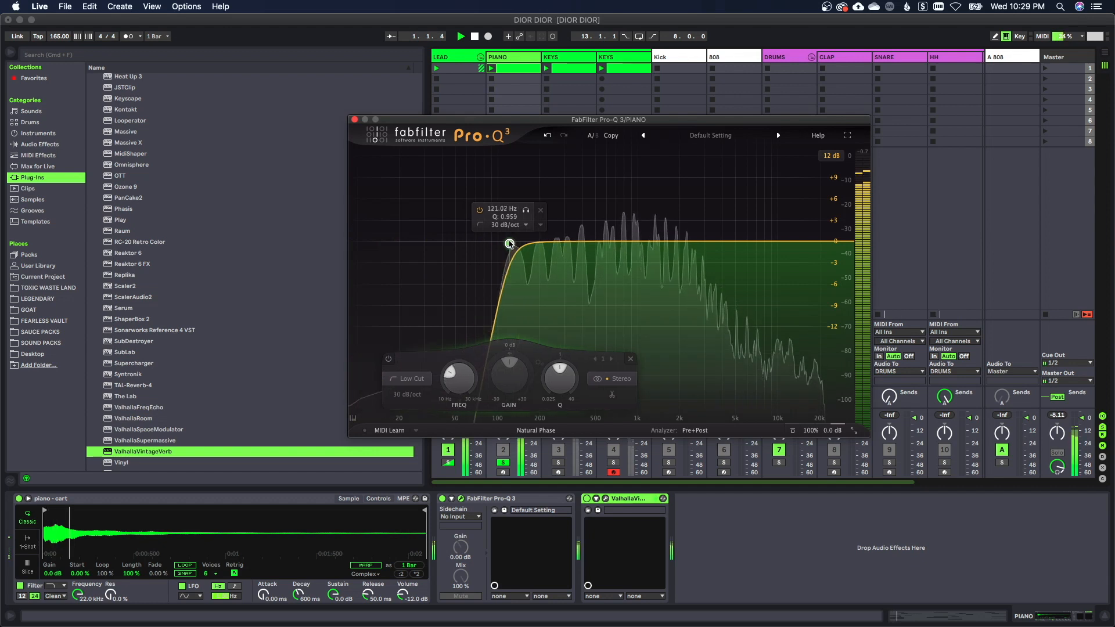
left_click_drag(510, 244, 552, 240)
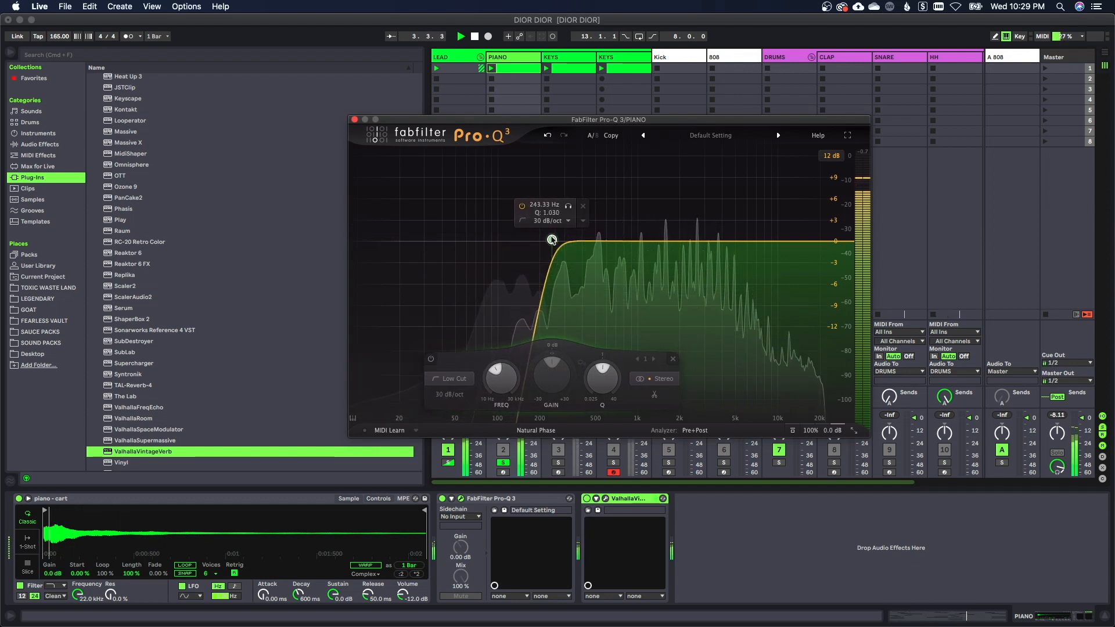
left_click(826, 241)
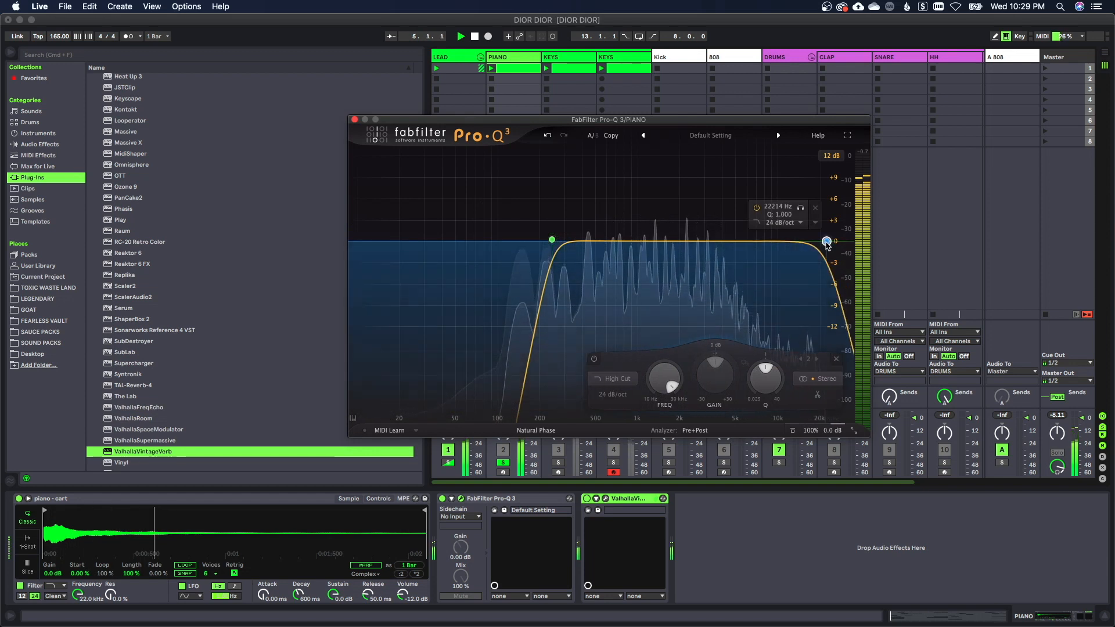
left_click_drag(825, 241, 739, 237)
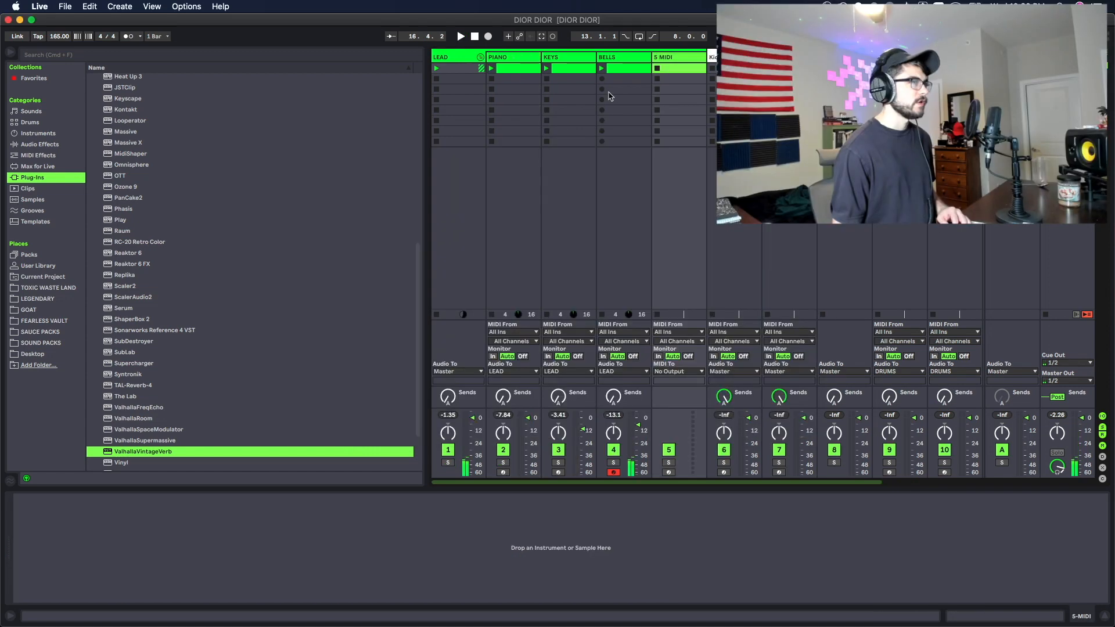
- Rename the new MIDI track PAD, copy the PIANO clip onto it, and open the copy's notes
key("super+r")
type("PAD")
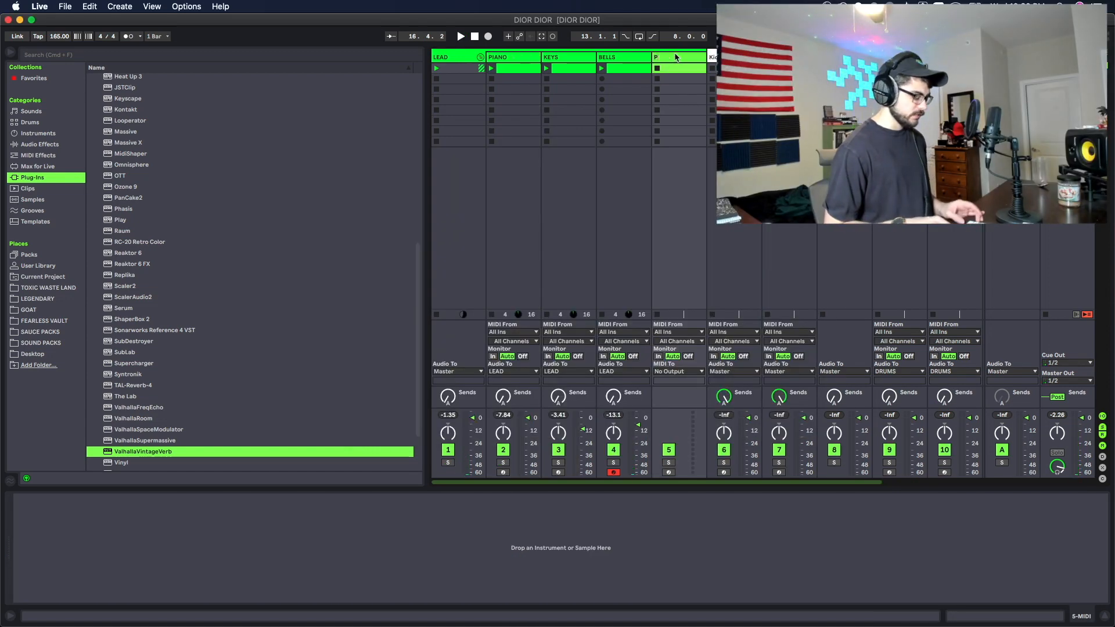
key("Return")
left_click_drag(521, 69, 658, 69)
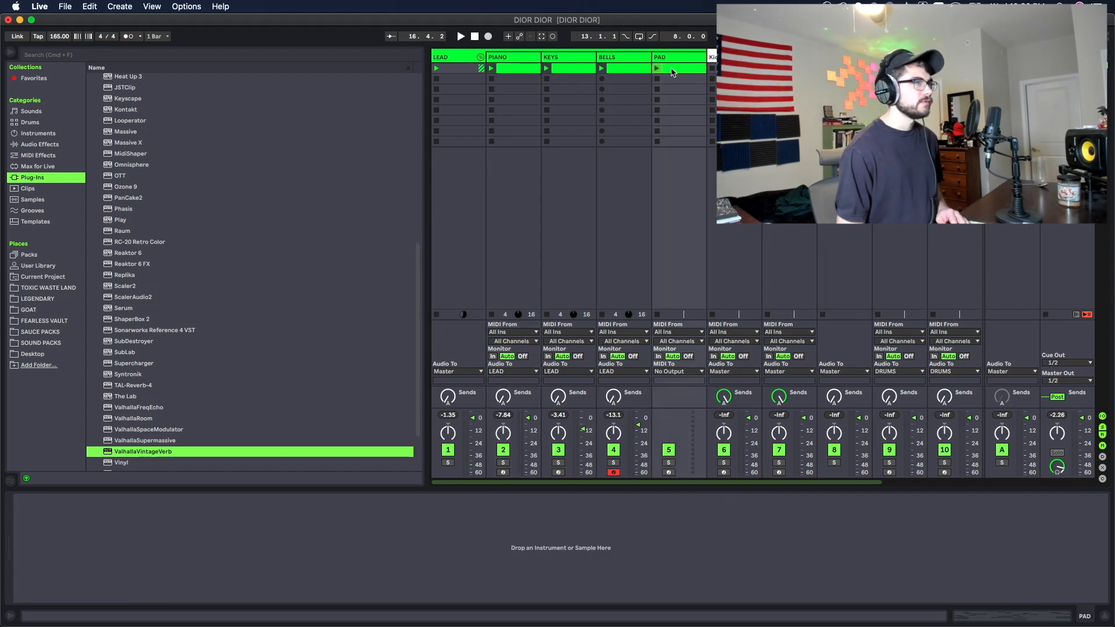
double_click(658, 69)
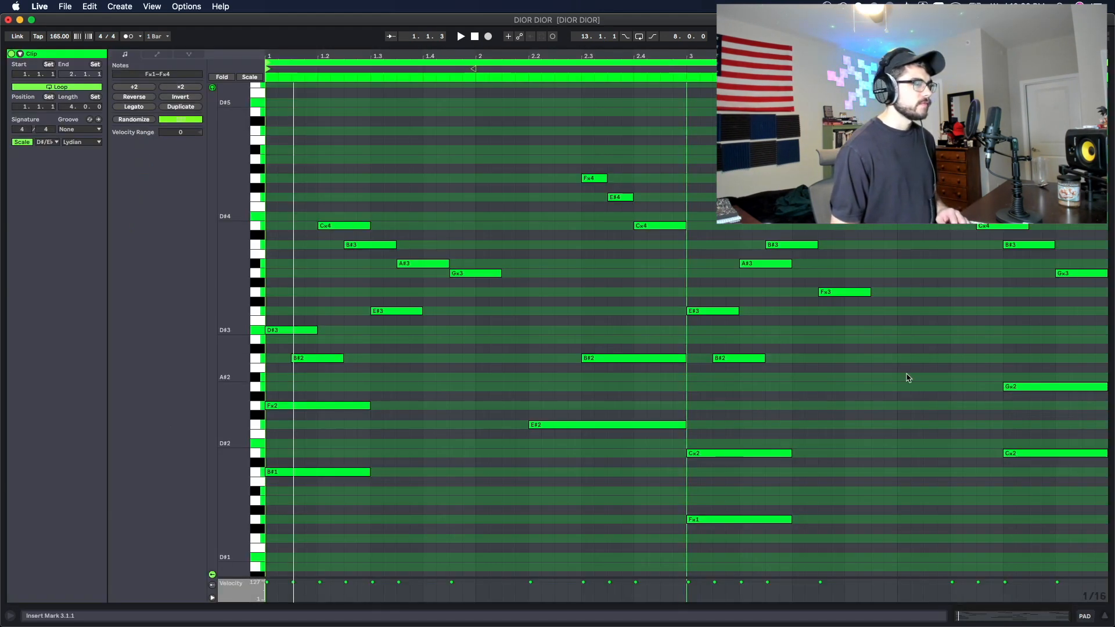
- Delete the melody notes from the PAD clip, keeping only the chords, and trim the E#2 to start at 2.3.1
scroll(632, 259, "down", 3)
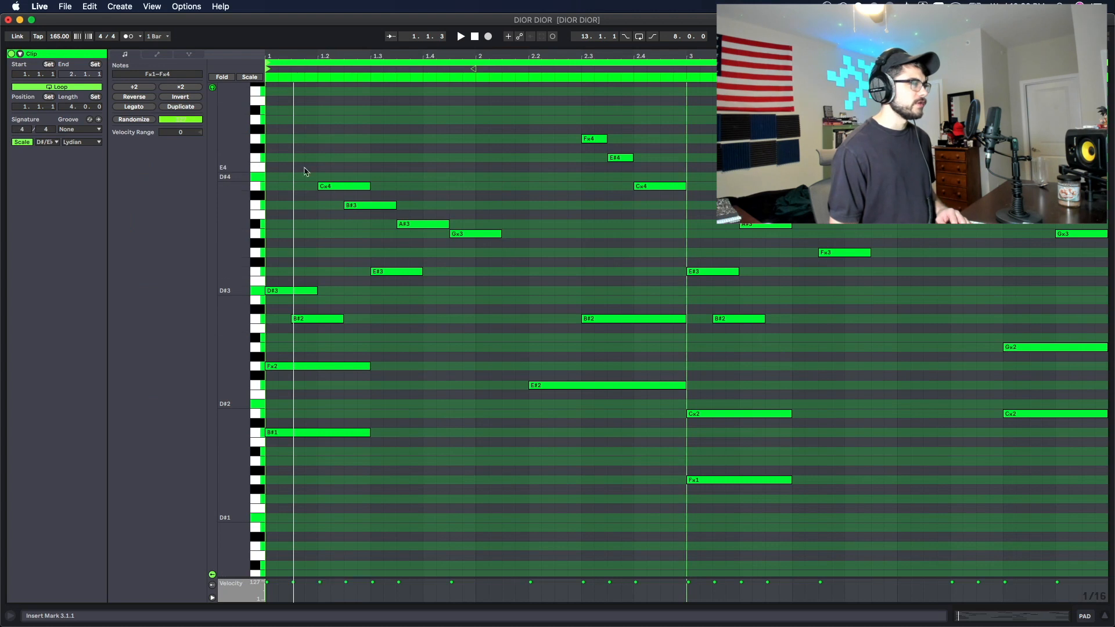
left_click_drag(287, 155, 495, 333)
key("Delete")
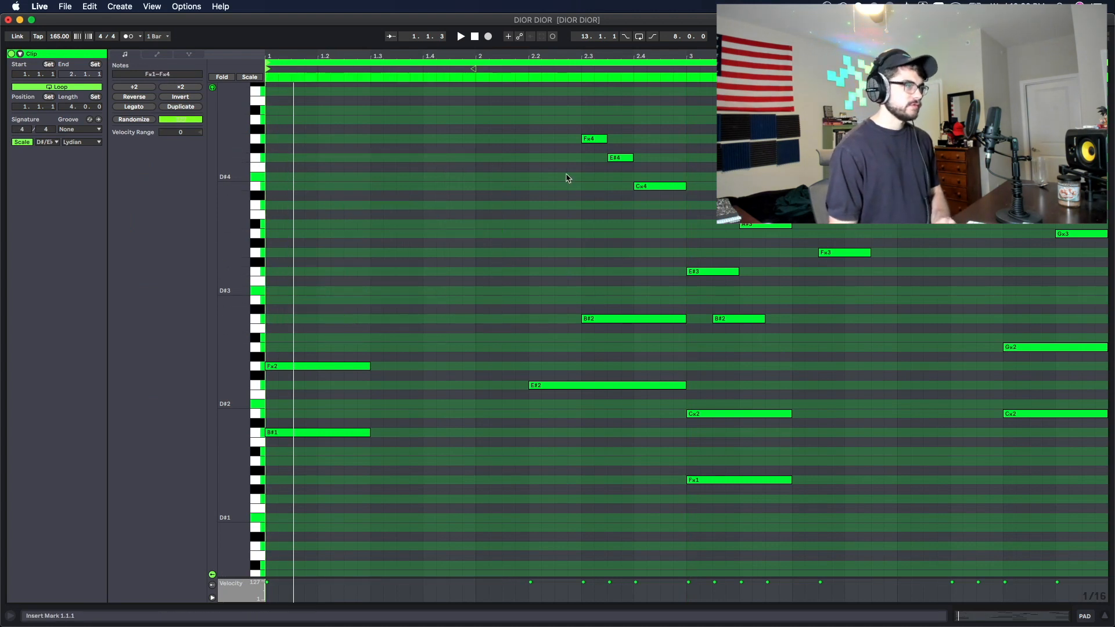
left_click_drag(554, 95, 933, 282)
key("Delete")
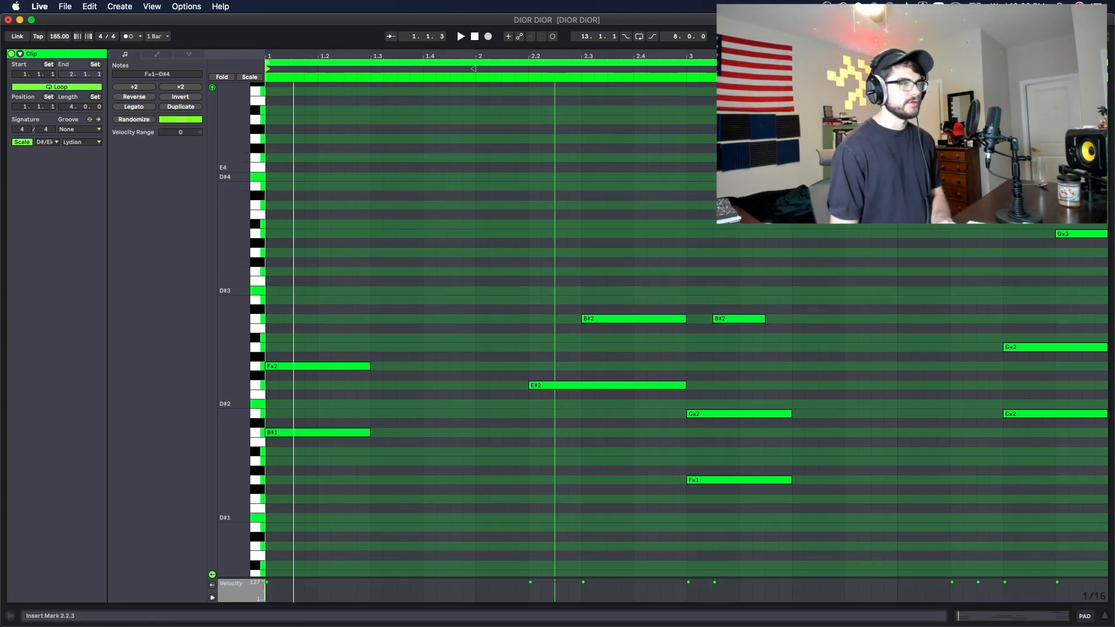
left_click_drag(924, 167, 1071, 263)
key("Delete")
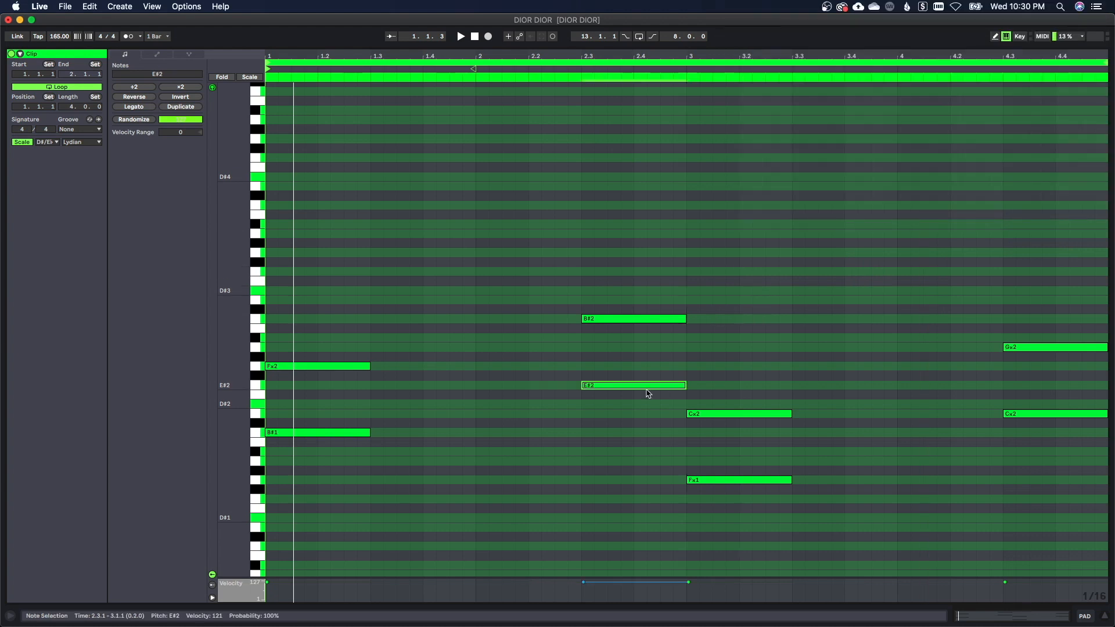
left_click_drag(629, 393, 1045, 390)
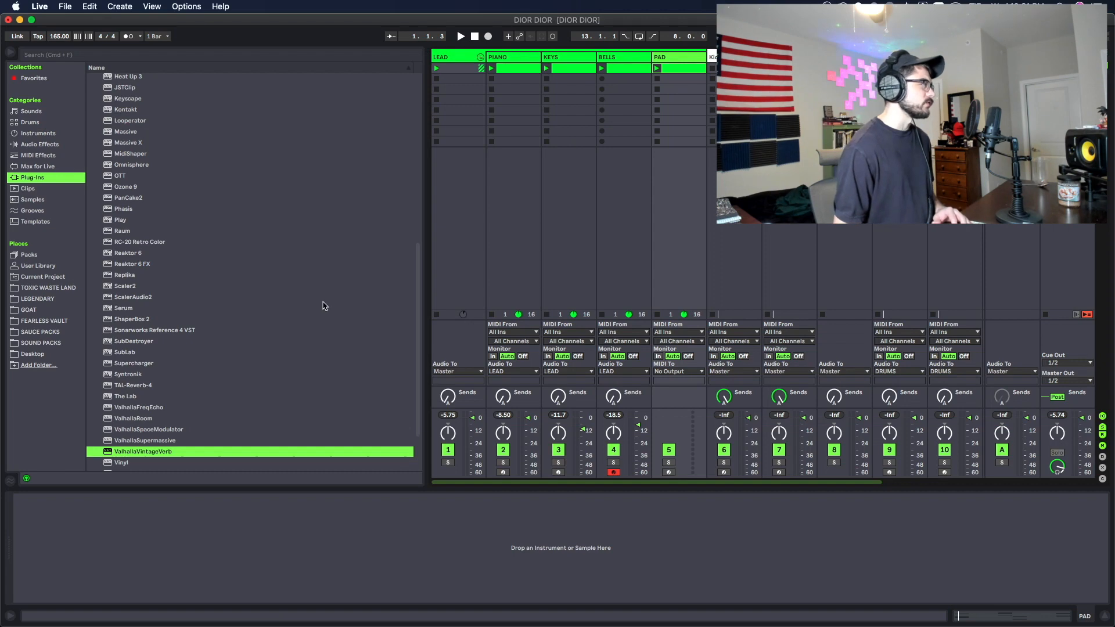
- Load ElectraX on the PAD track with the PAD - MARVIN patch from KC Supreme - Aventador and set the track volume to -5.3 dB
scroll(319, 300, "up", 5)
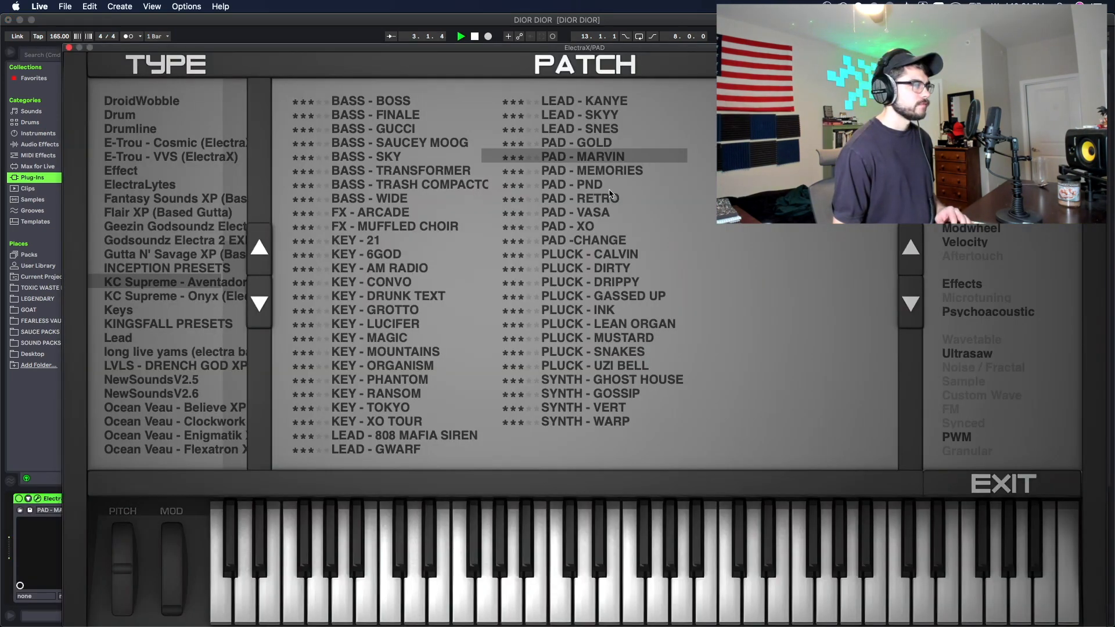
left_click(69, 47)
left_click(669, 463)
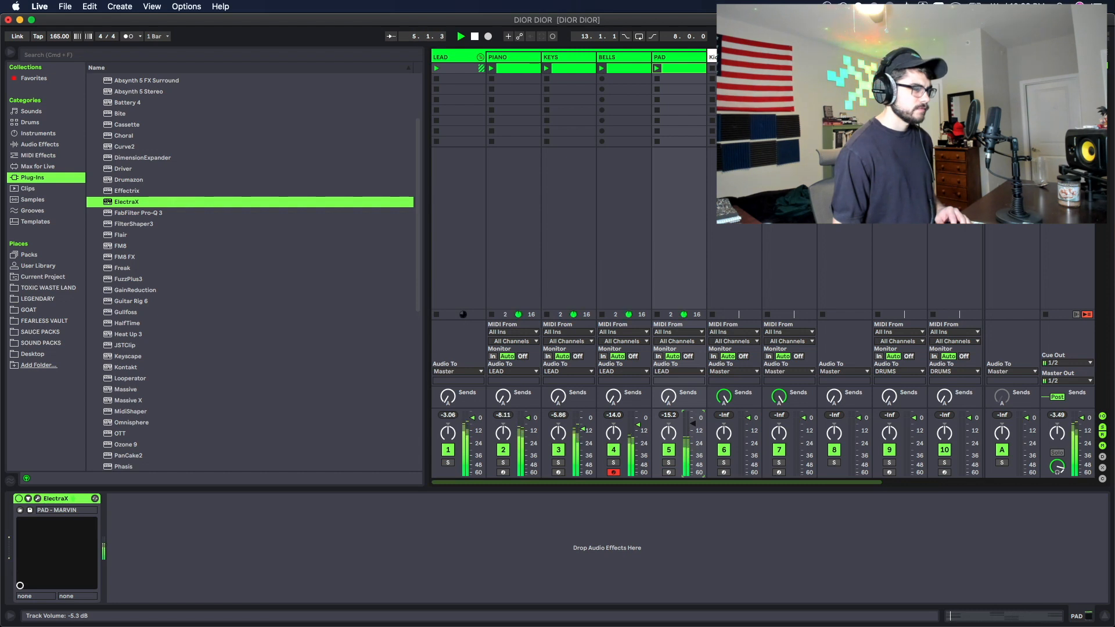
- Add a MIDI track with the Sub - Vibe sound from SAUCE PACKS, copy the PIANO clip onto it, and open the copy
key("super+shift+t")
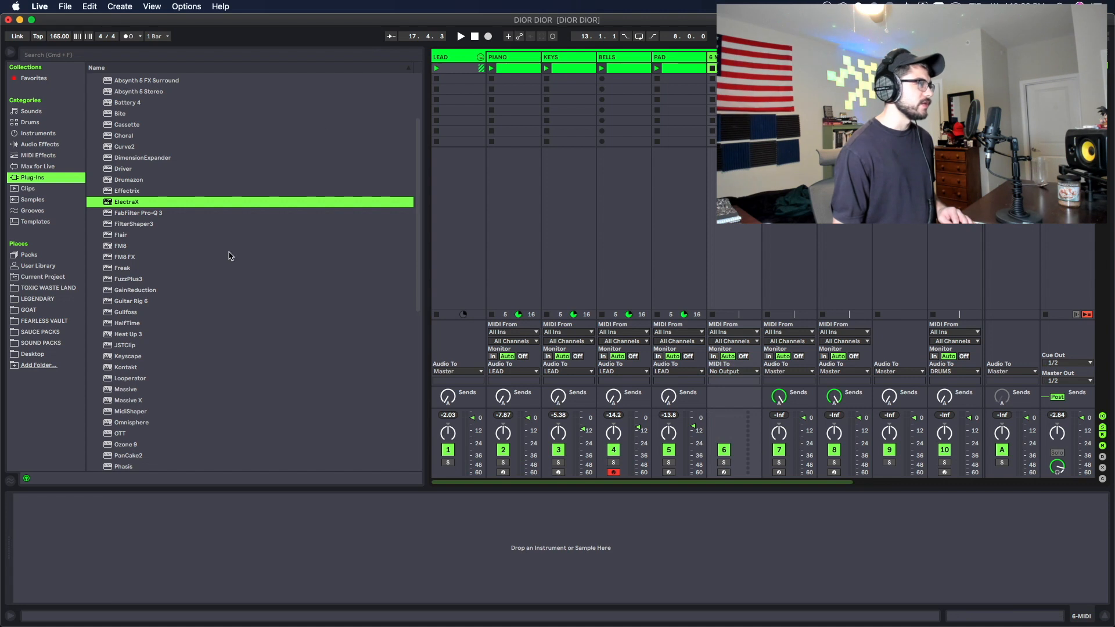
scroll(253, 278, "up", 2)
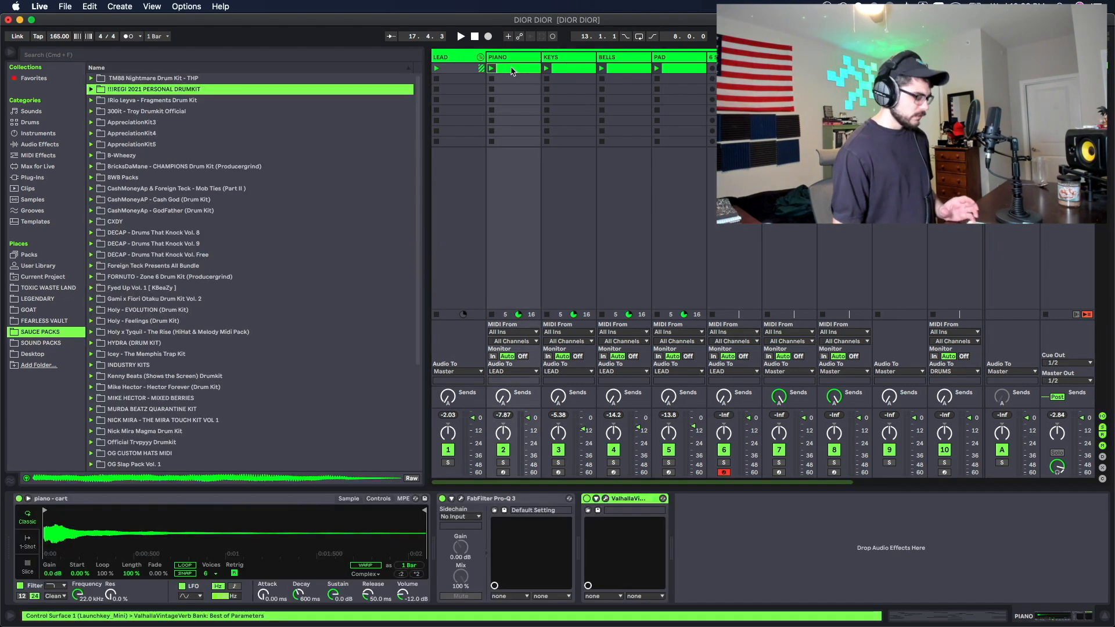
left_click_drag(624, 68, 733, 68)
double_click(733, 69)
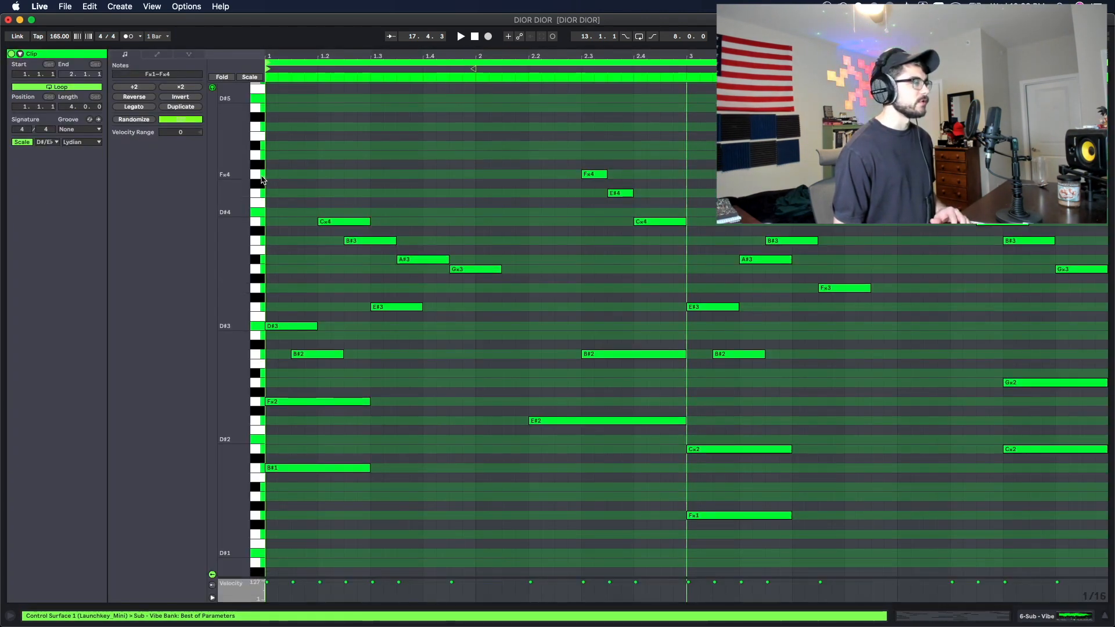
- Delete the melody and upper chord notes from the Sub - Vibe clip, keeping only the bass notes B#1, E#2, Fx1 and Cx2
left_click_drag(284, 167, 505, 416)
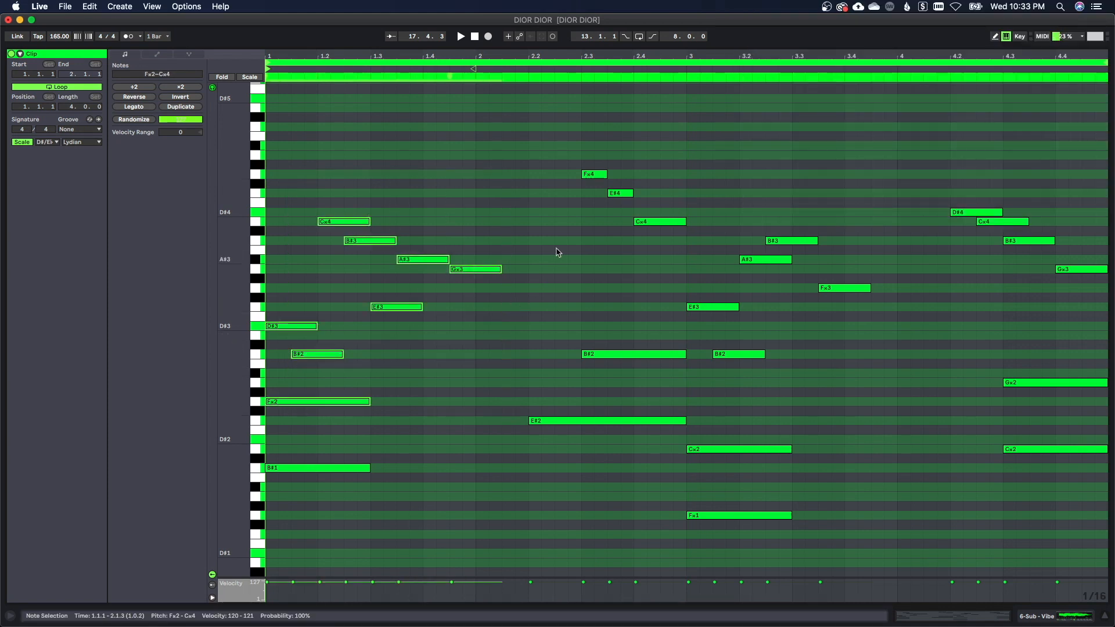
key("Delete")
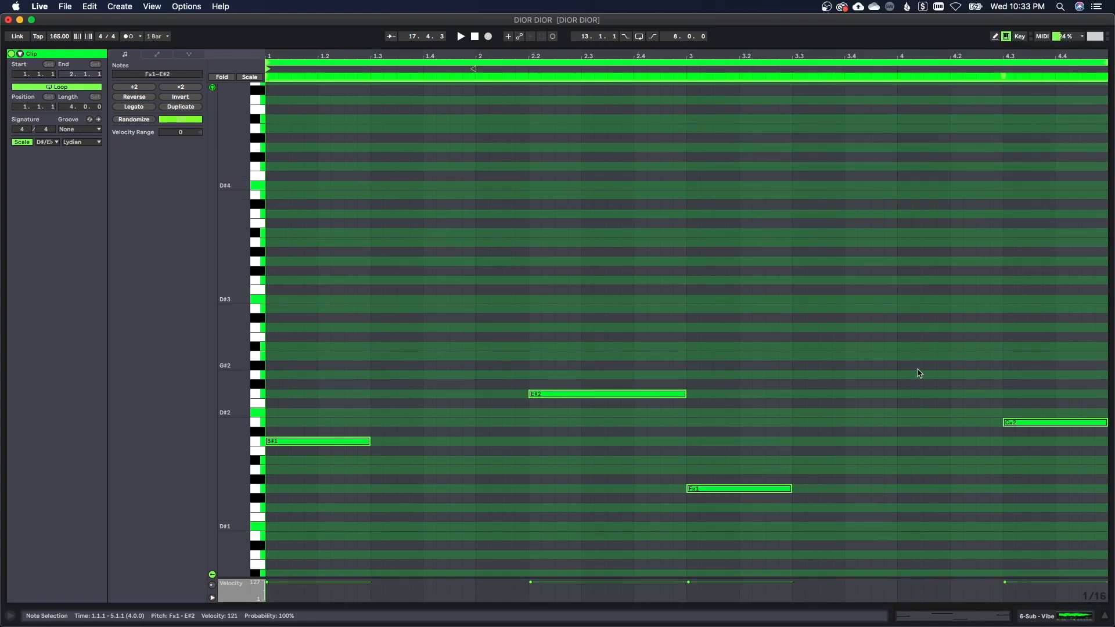
- Transpose all Sub - Vibe notes up two octaves, and lower the E# and Cx notes one octave to E#3 and Cx3
key("shift+Up")
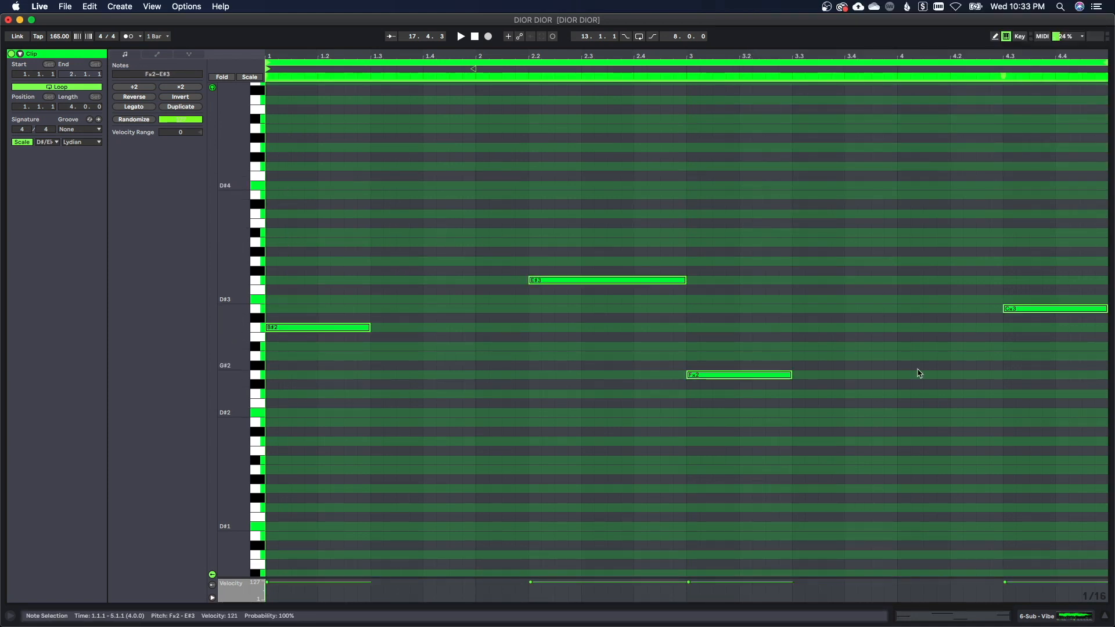
key("shift+Up")
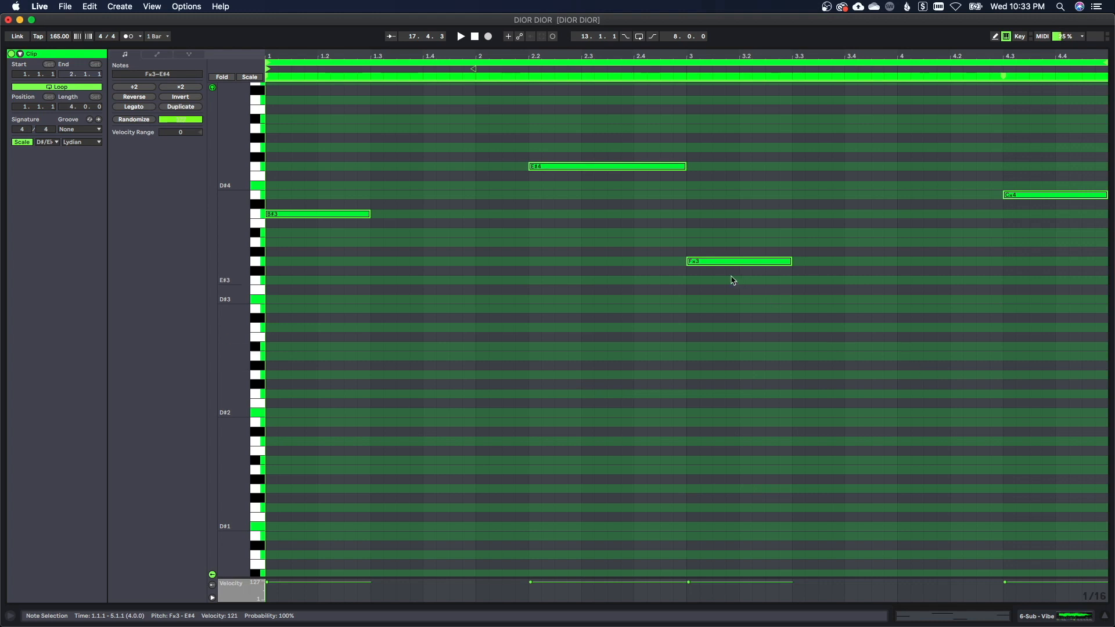
scroll(732, 280, "up", 3)
left_click_drag(590, 147, 706, 256)
key("shift+Down")
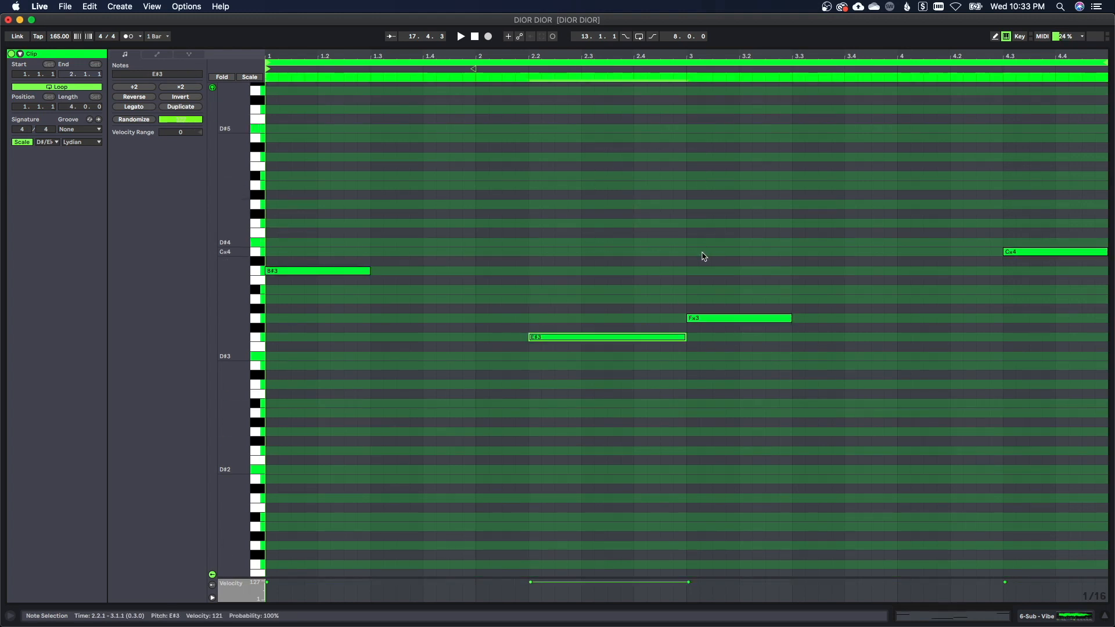
left_click_drag(859, 204, 1106, 300)
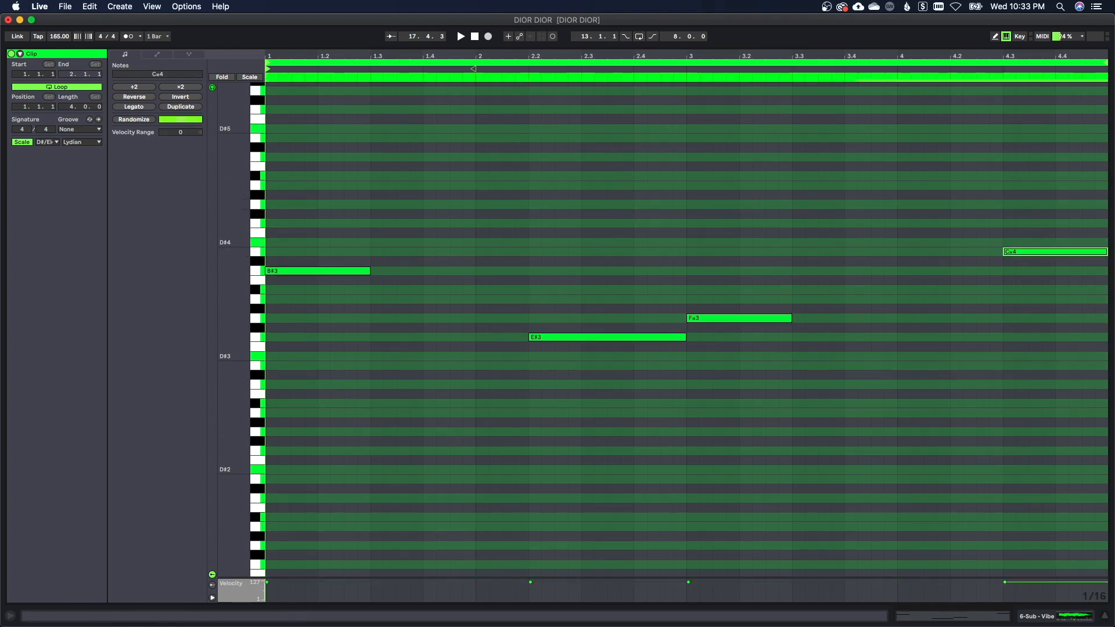
key("shift+Down")
- Apply Legato to all Sub - Vibe notes so each extends to the start of the following note, and play the clip
left_click_drag(307, 200, 1022, 546)
left_click(151, 107)
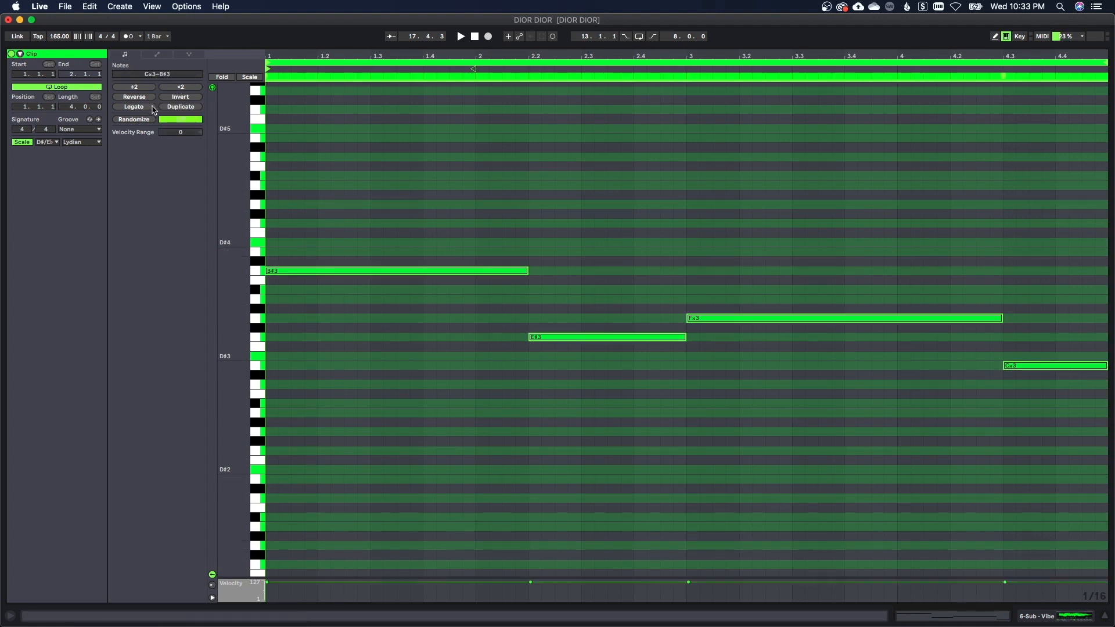
key("space")
- Set the Sub - Vibe sampler's glide mode to Glide with a glide time of 146 ms
left_click(1073, 615)
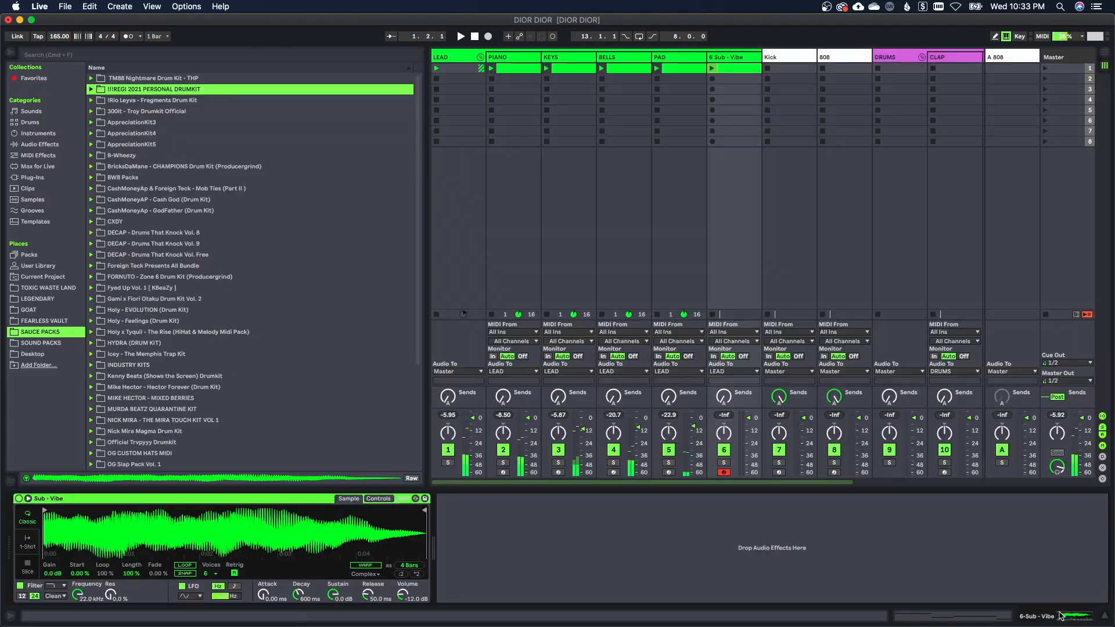
key("space")
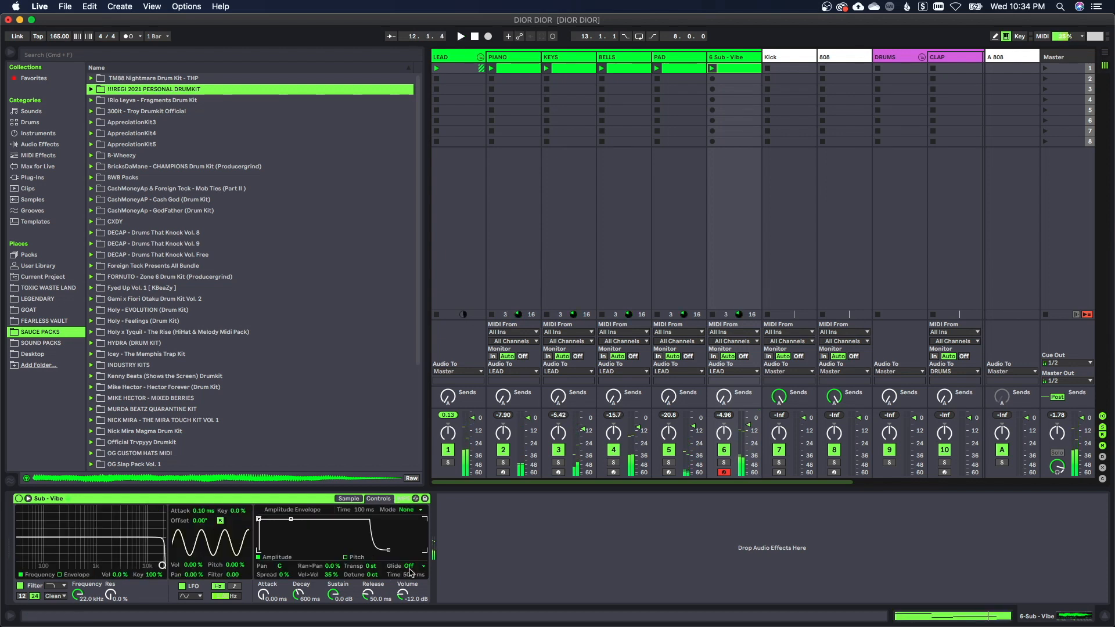
left_click(410, 568)
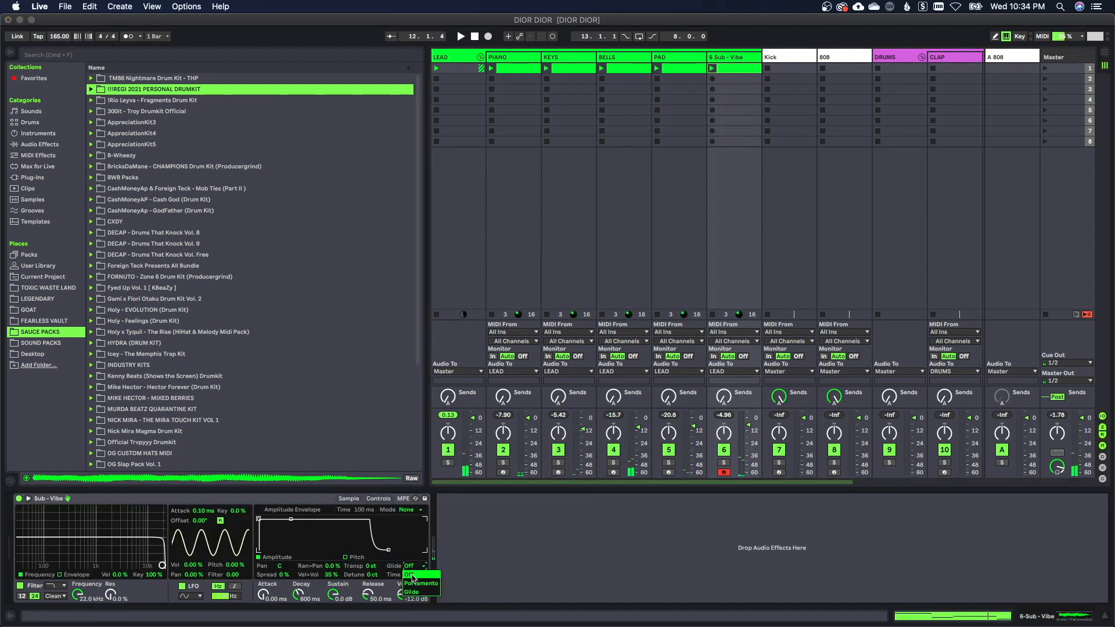
left_click(412, 592)
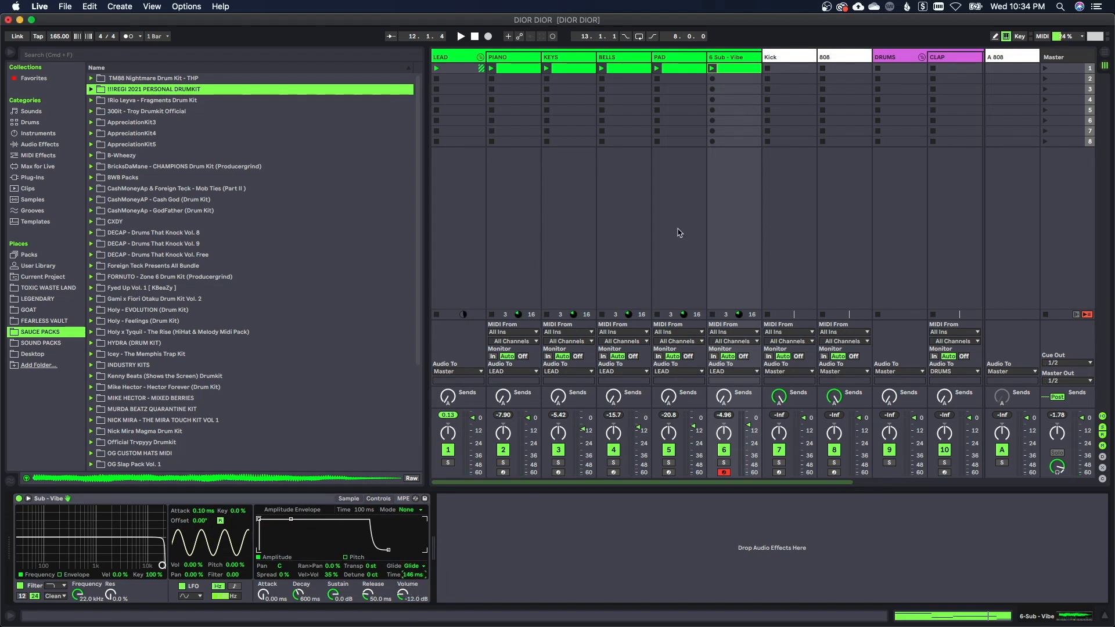
- Add a B#2 note from 2.1.1 to 2.2.1 beneath the long B#3 in the Sub - Vibe clip and audition it
double_click(734, 68)
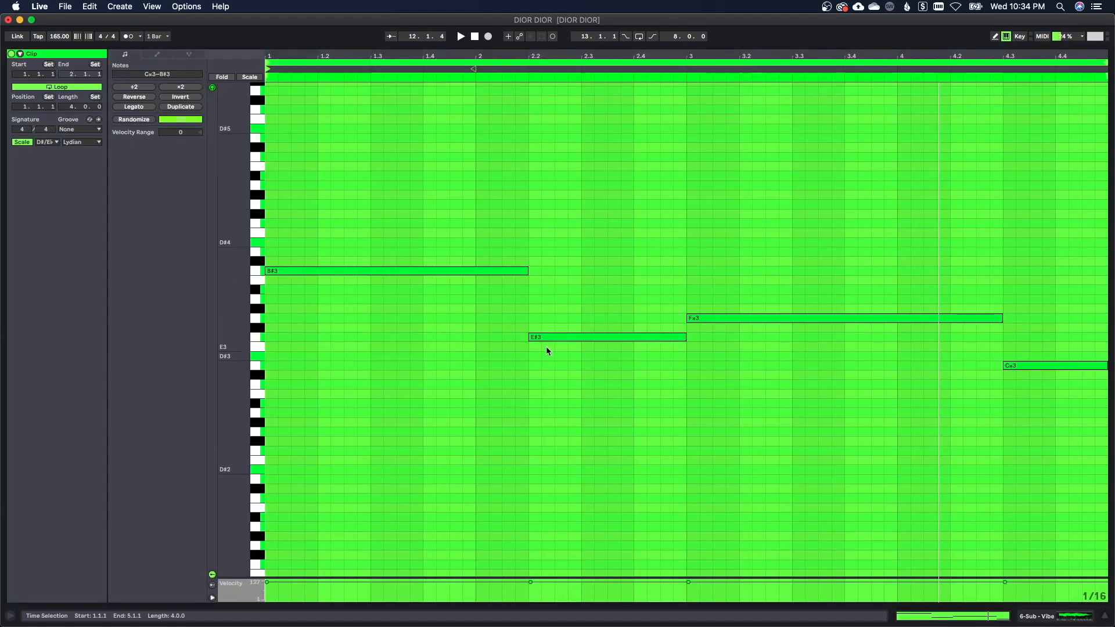
left_click(459, 334)
key("space")
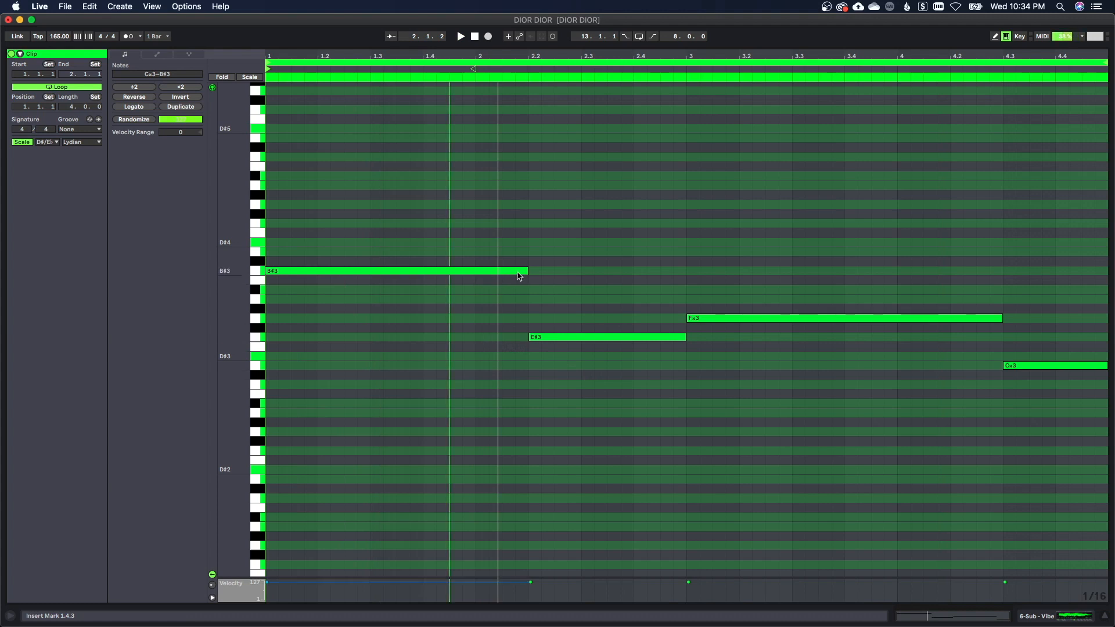
left_click(479, 290)
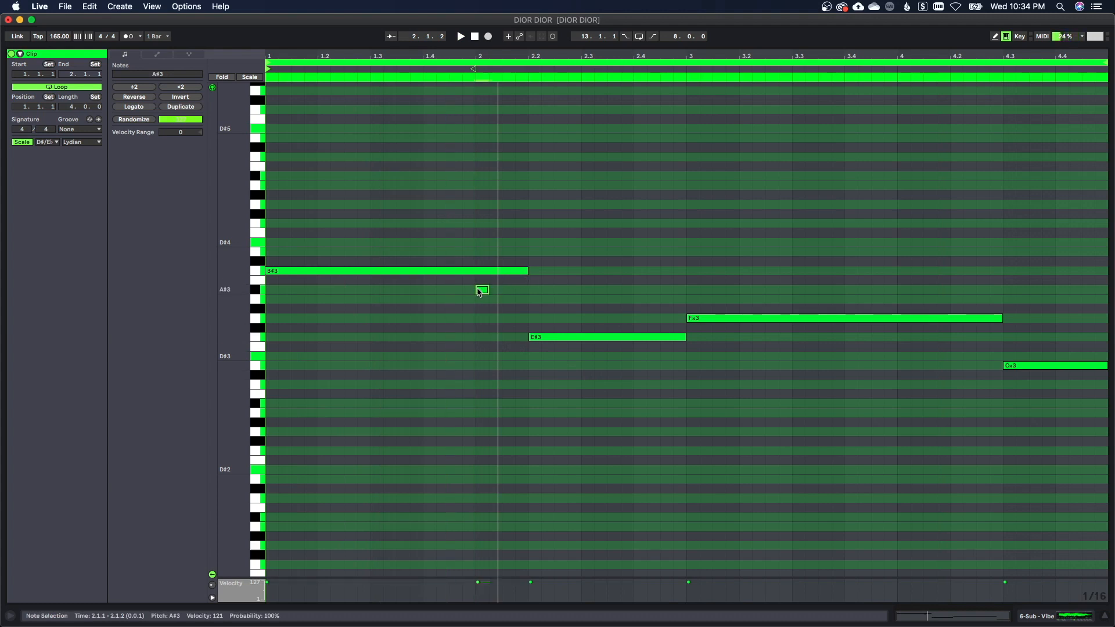
left_click_drag(488, 288, 523, 289)
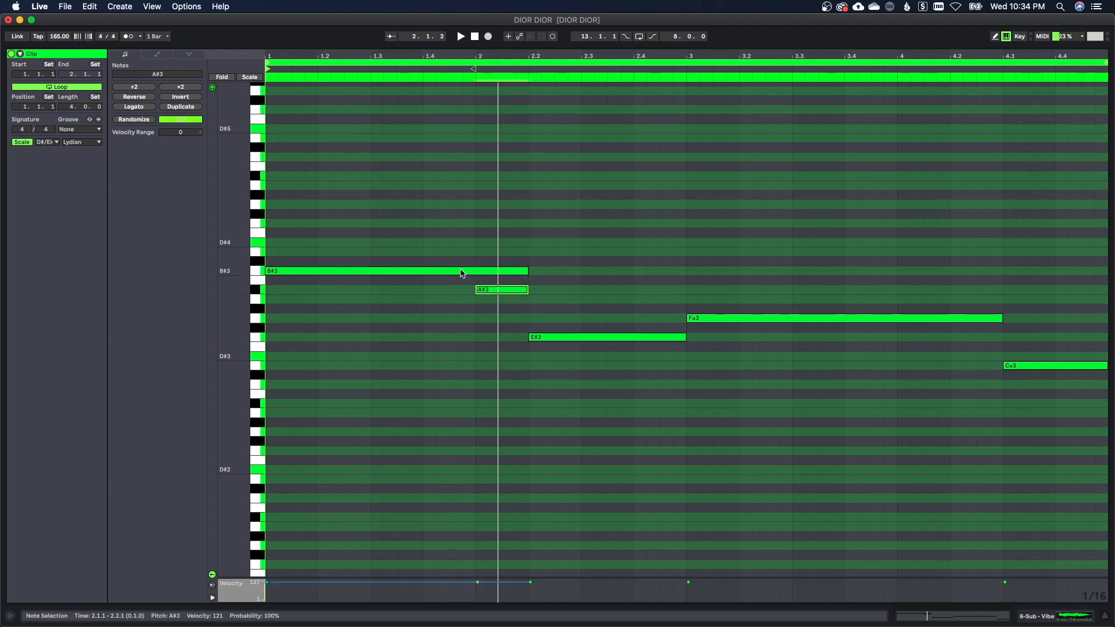
left_click_drag(487, 294, 487, 389)
key("space")
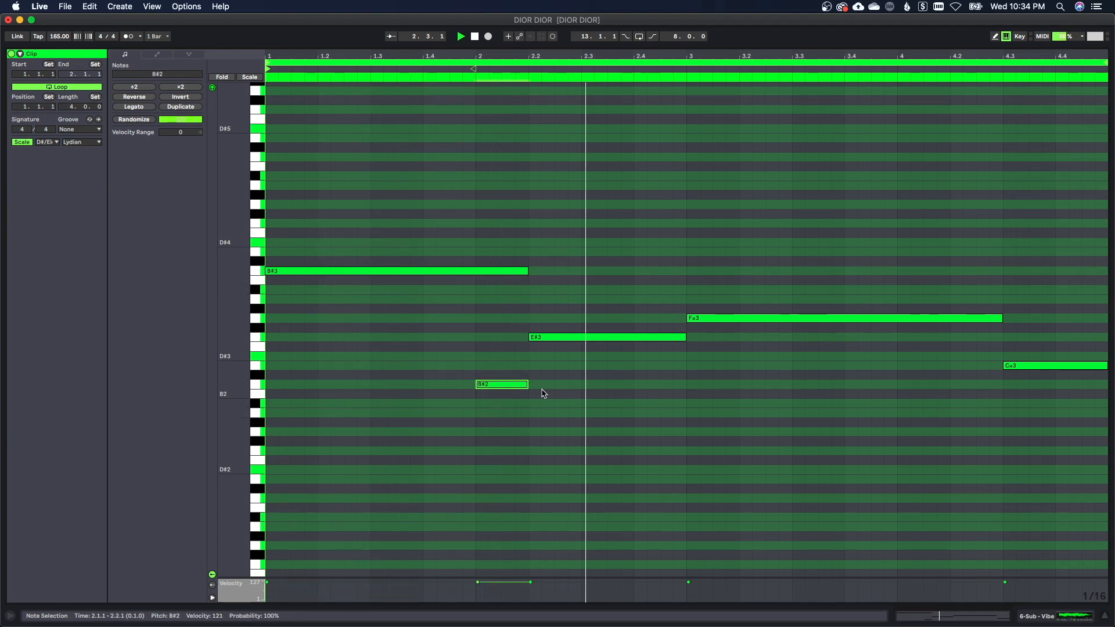
mouse_move(507, 386)
left_mouse_down()
mouse_move(452, 389)
mouse_move(528, 388)
left_mouse_up()
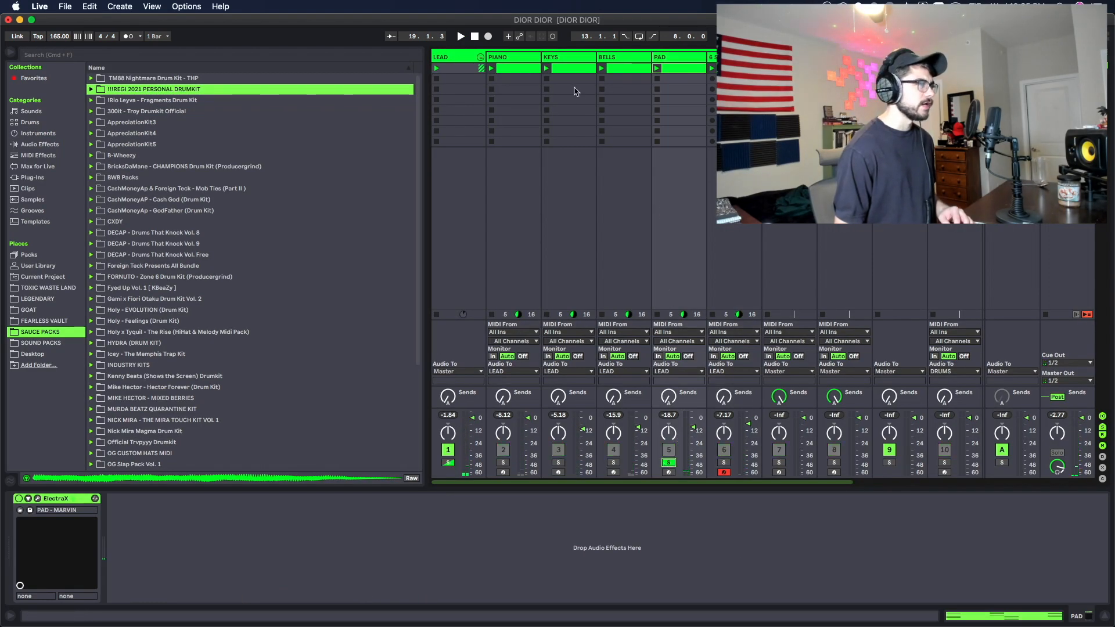
- Add FabFilter Pro-Q 3 to the PAD track with a 30 dB/oct low cut at 426.67 Hz and a high cut
left_click(605, 61)
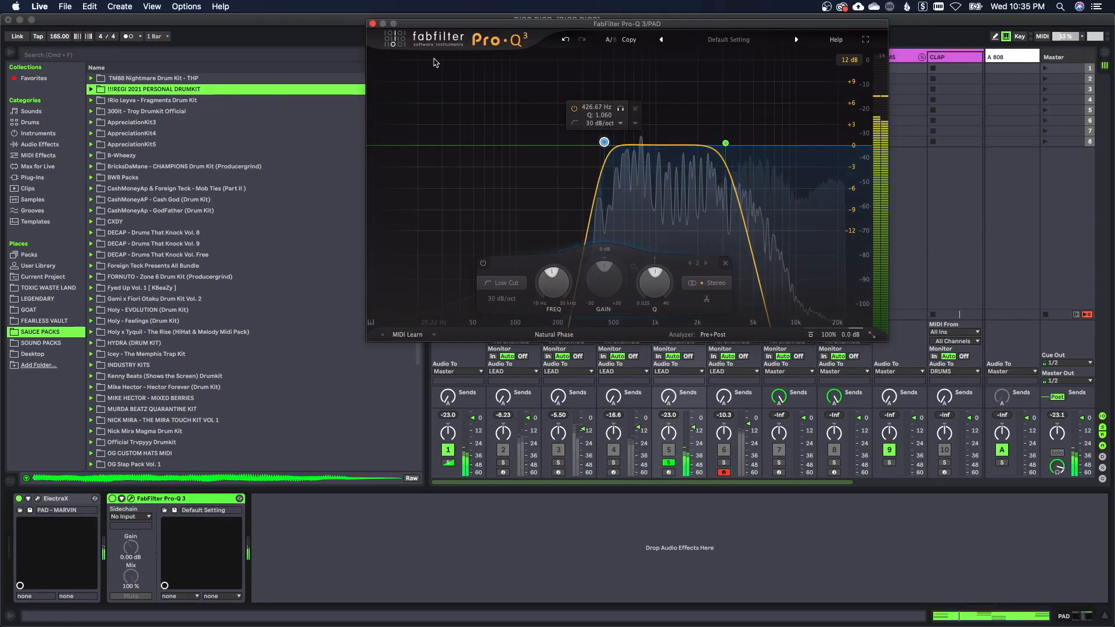
left_click(373, 24)
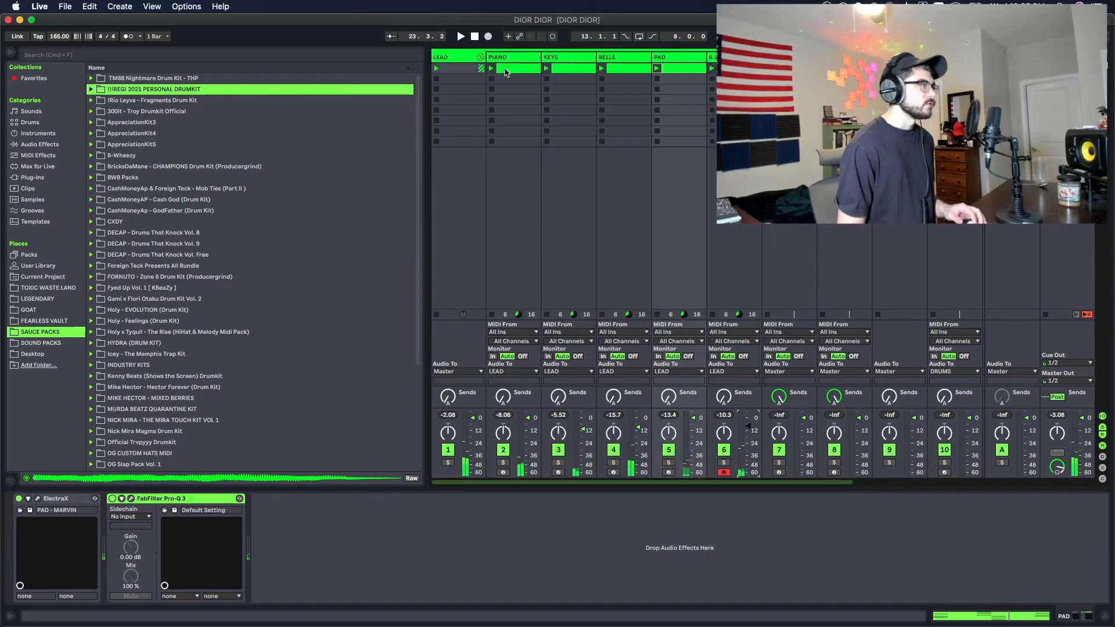
- Place the melody clips in the Arrangement and copy the Sub - Vibe clip onto the 808 track from 9.1.1 to 17.1.1
left_click_drag(504, 72, 434, 143)
key("Tab")
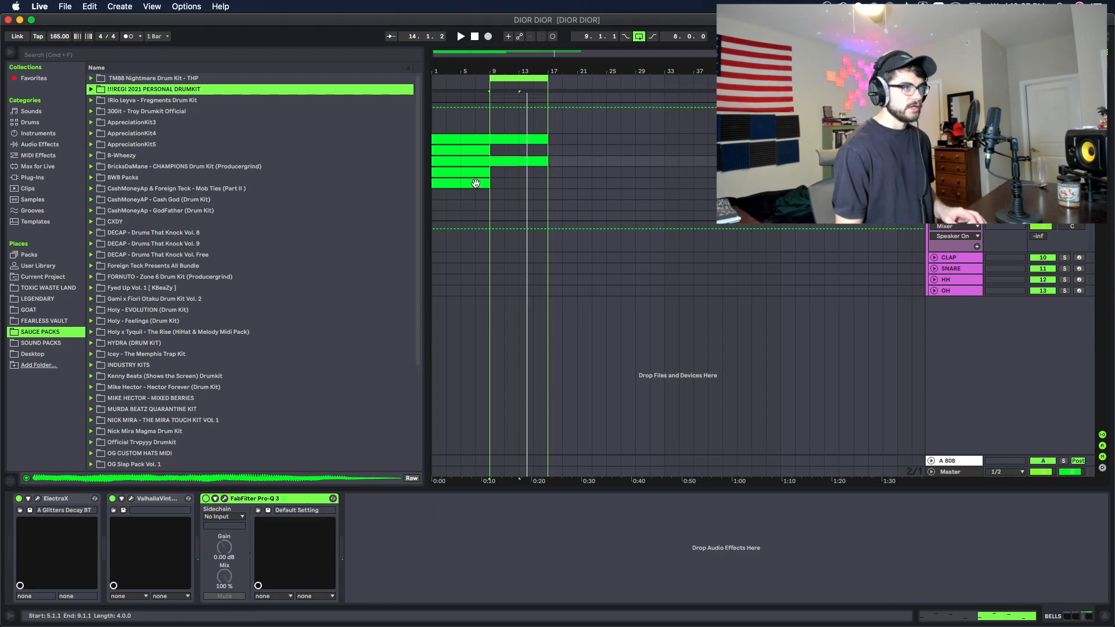
left_click(476, 183)
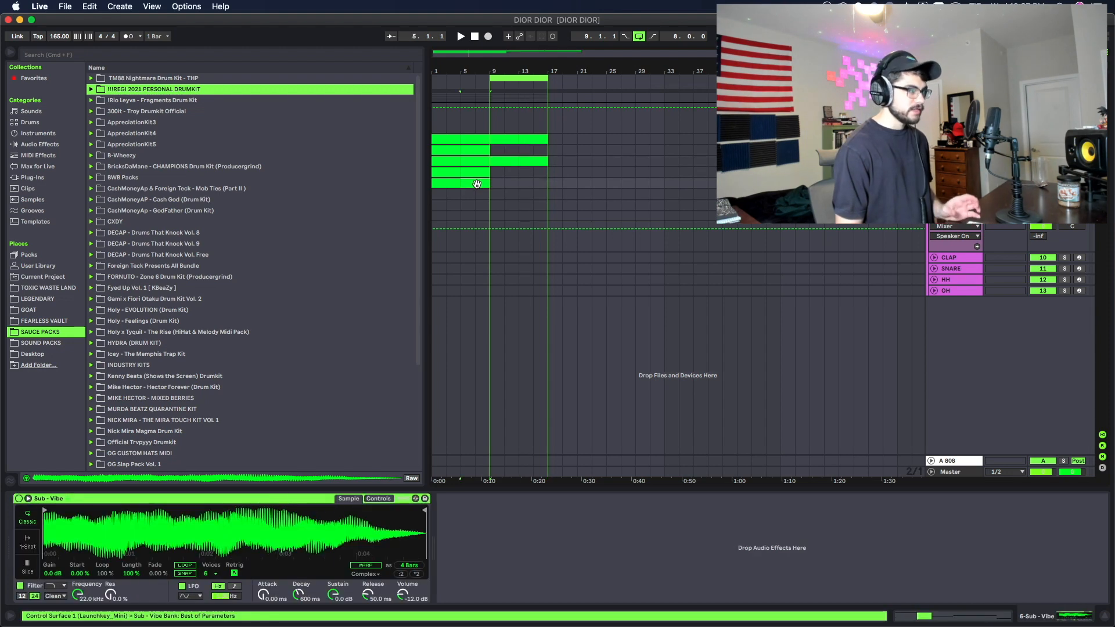
mouse_move(491, 215)
left_mouse_down()
mouse_move(513, 238)
mouse_move(506, 206)
left_mouse_up()
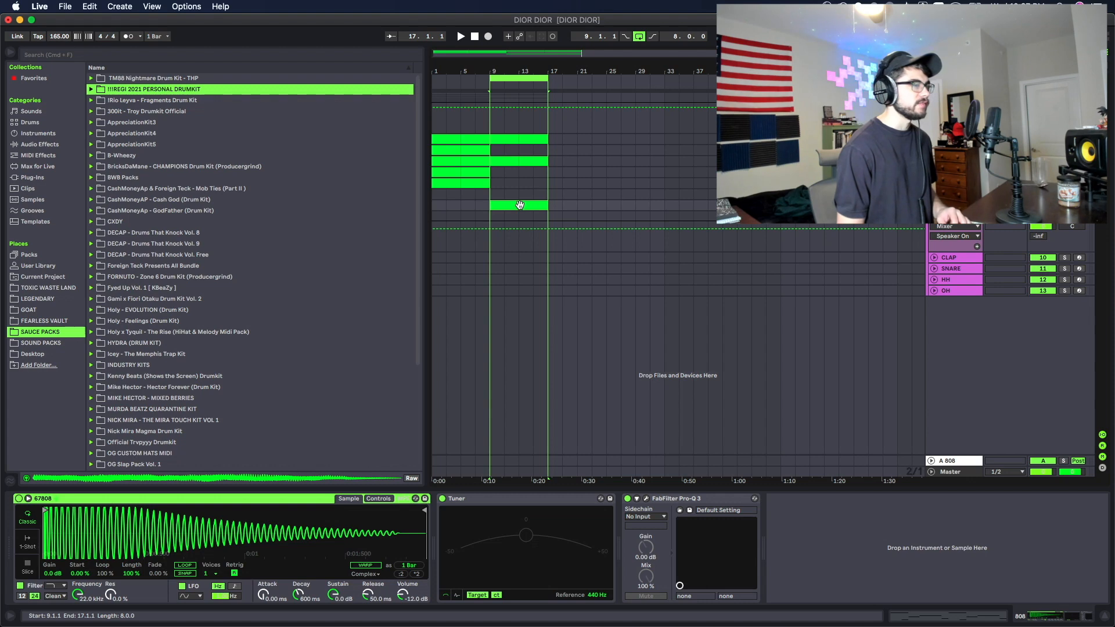
- Split the first E#3 note of the 808 clip into two hits starting at 2.2.1 and 2.3.3, and play the result
double_click(520, 205)
left_click_drag(235, 280, 277, 283)
left_click(1032, 617)
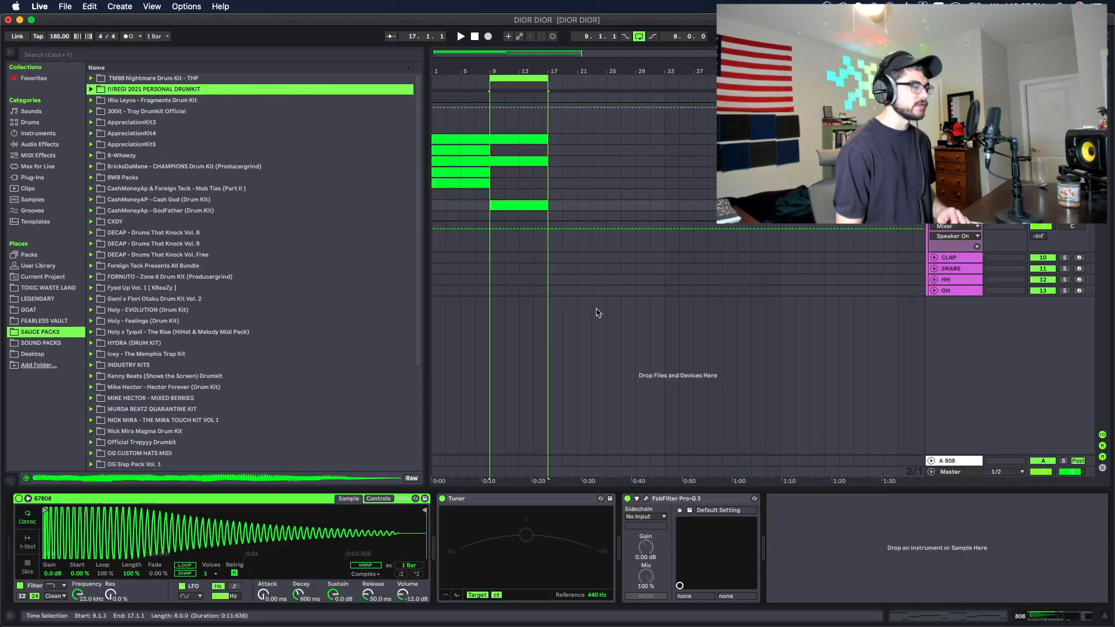
key("Right")
left_click(167, 322)
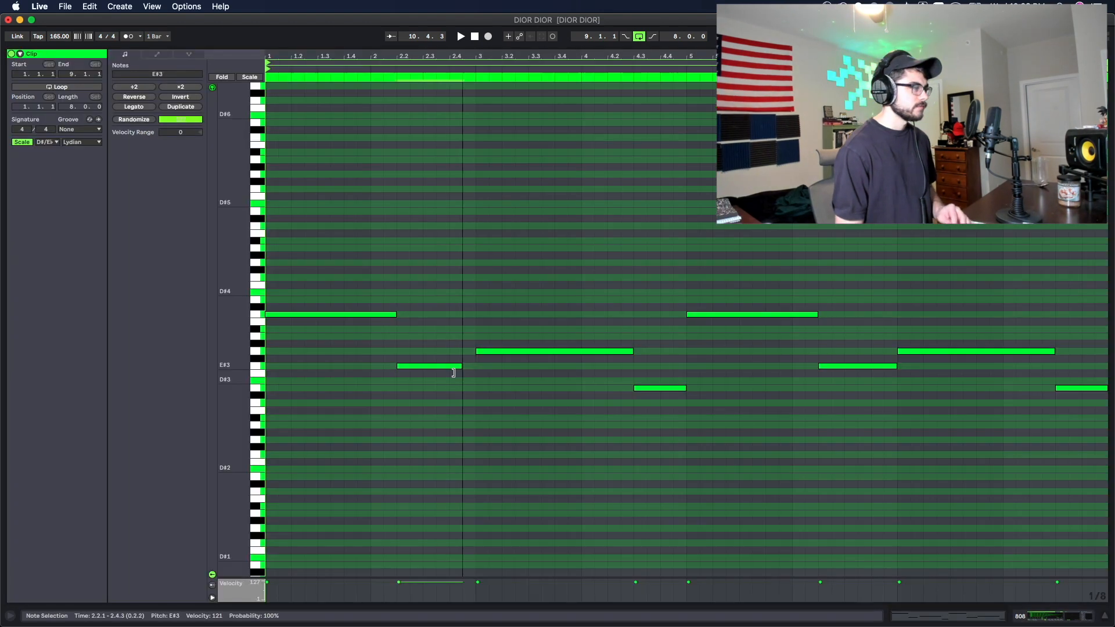
left_click_drag(455, 374, 439, 377)
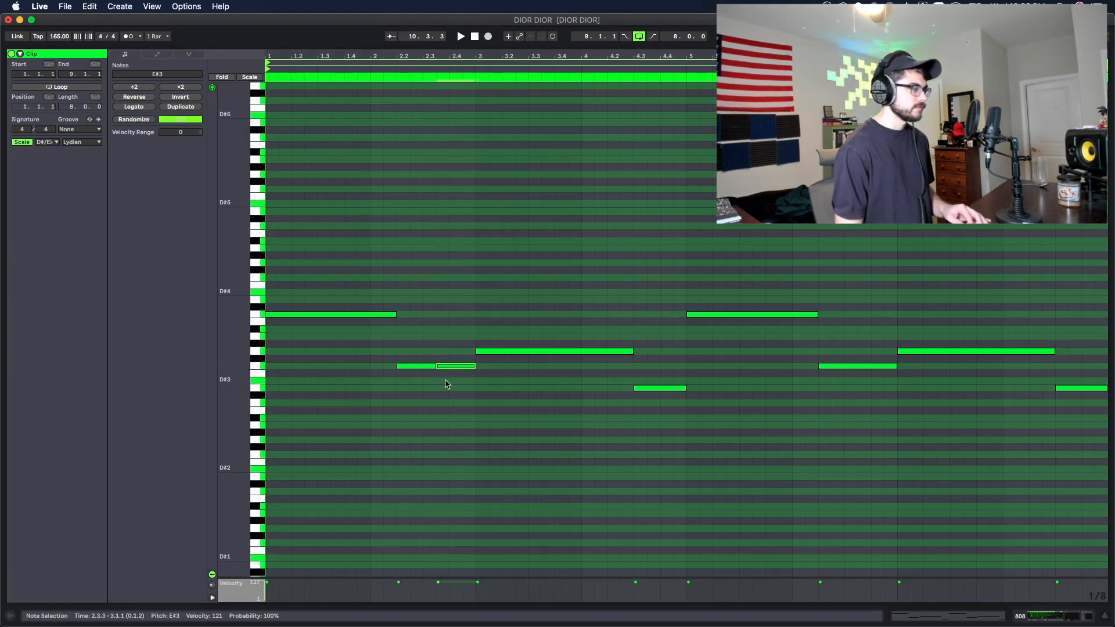
key("space")
left_click(475, 406)
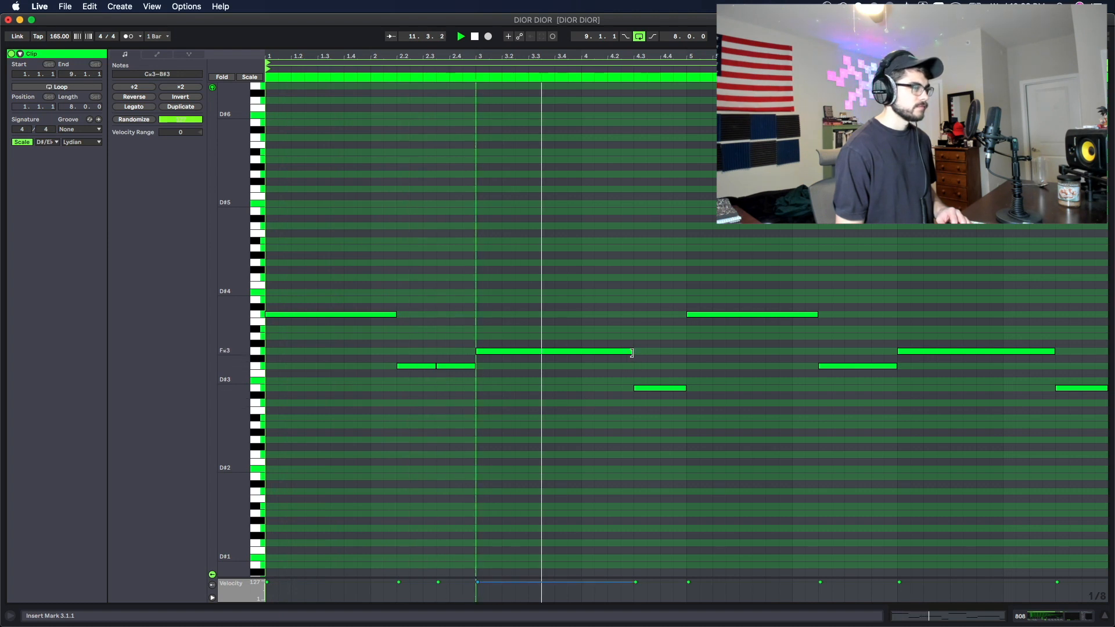
- Split the first Fx3 note of the 808 clip into hits at 3.1.1, 3.2.3 and 3.4.1, extending the last to 4.3.1
left_click_drag(632, 352, 565, 365)
key("space")
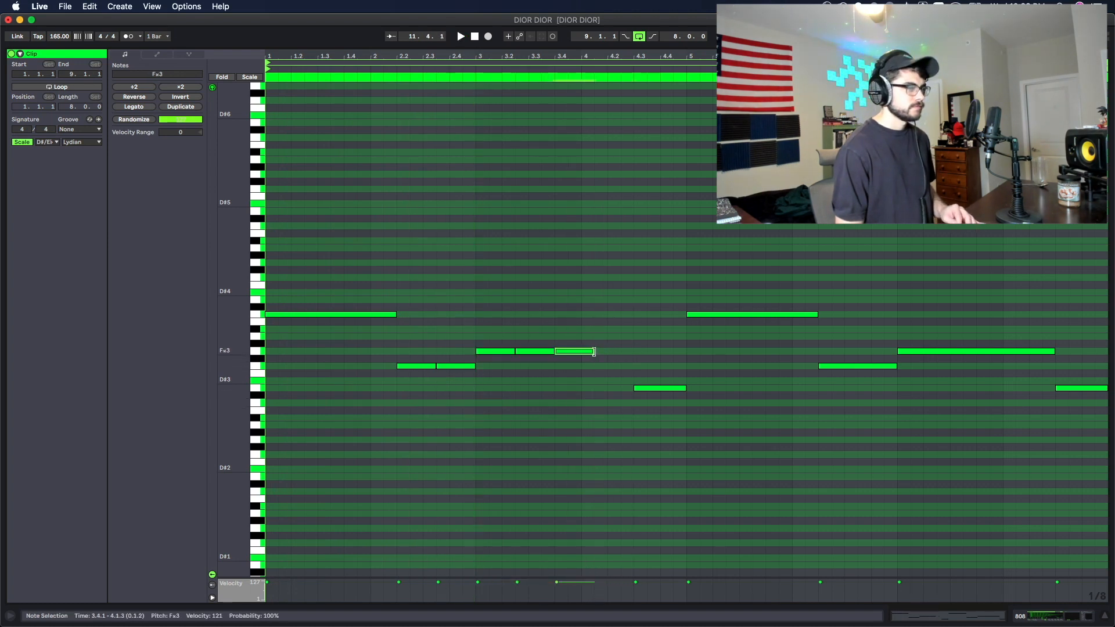
key("space")
left_click_drag(594, 352, 629, 357)
left_click(617, 392)
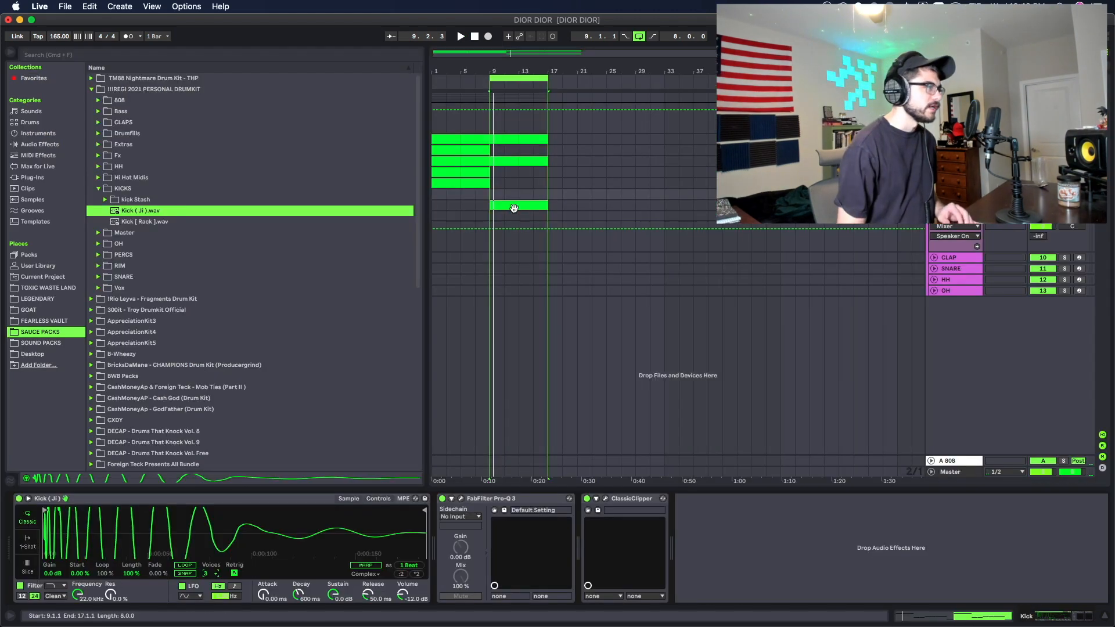
- Copy the 808 clip onto the Kick track, move all its notes to Cx3, and play the pattern
left_click(514, 208)
left_click(517, 203)
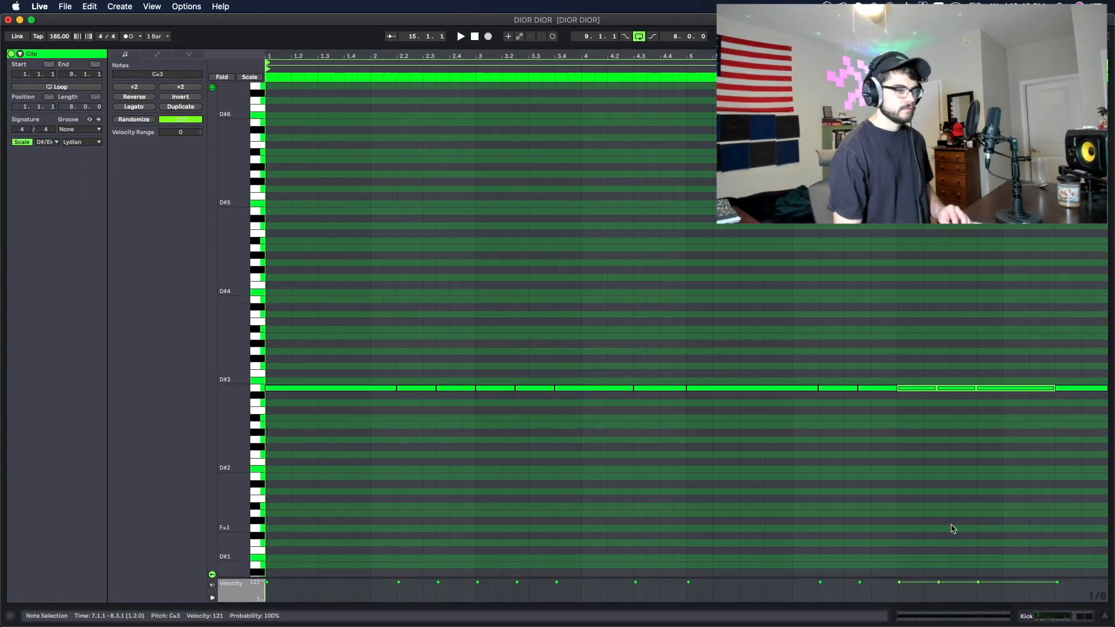
key("space")
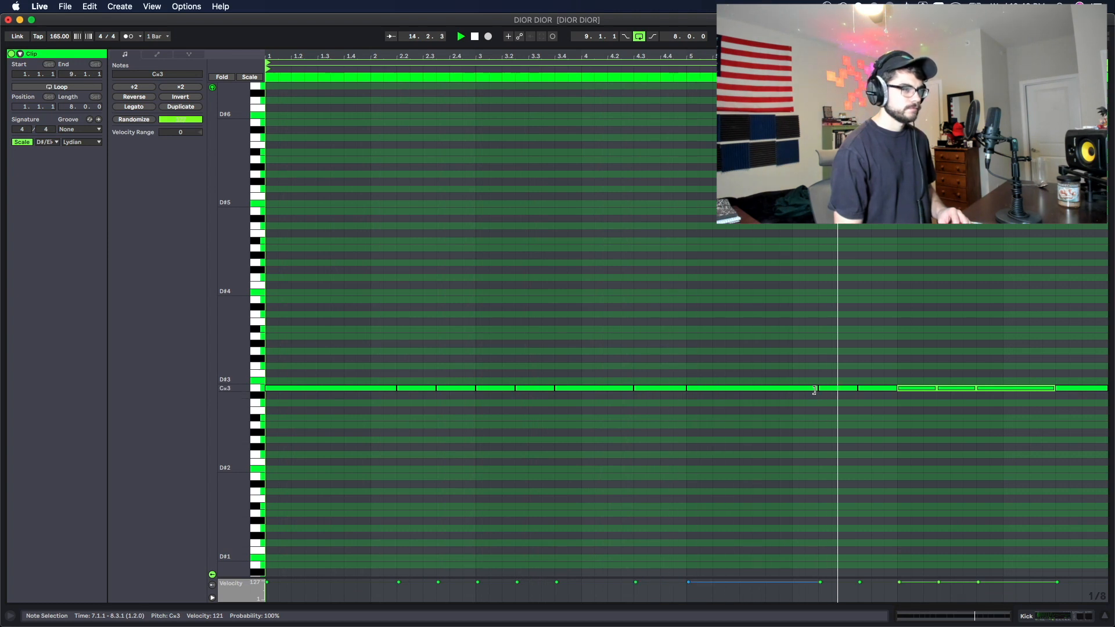
- Shorten the kick note at 5.1.1 to end at 6.1.3 and add an extra Cx3 hit from 6.1.3 to 6.2.1
left_click_drag(814, 390, 799, 394)
double_click(793, 388)
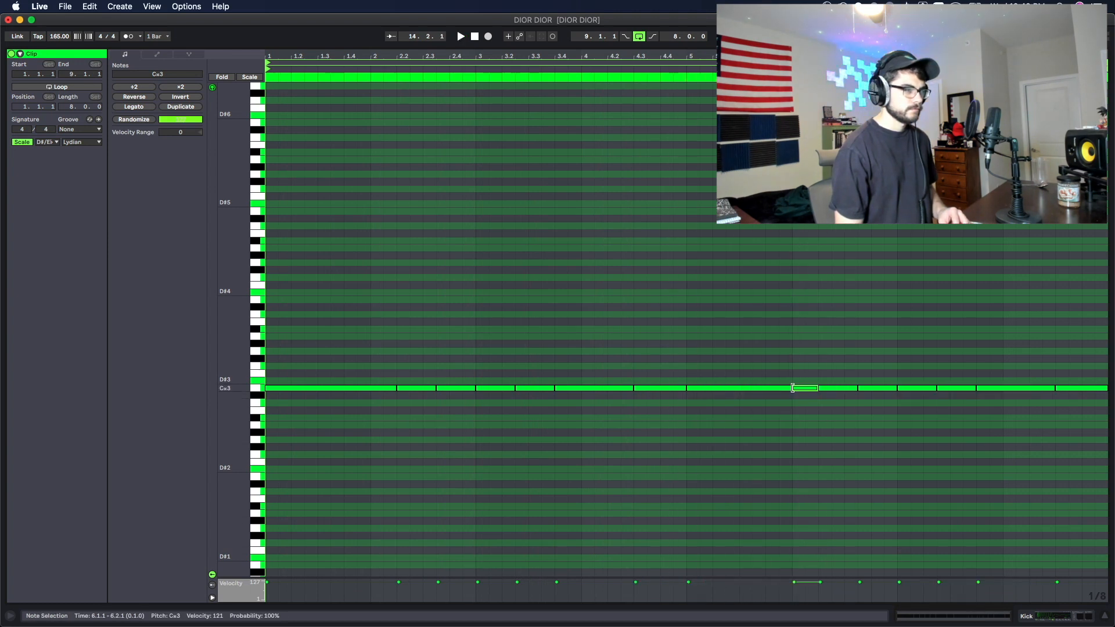
key("space")
left_click(800, 389)
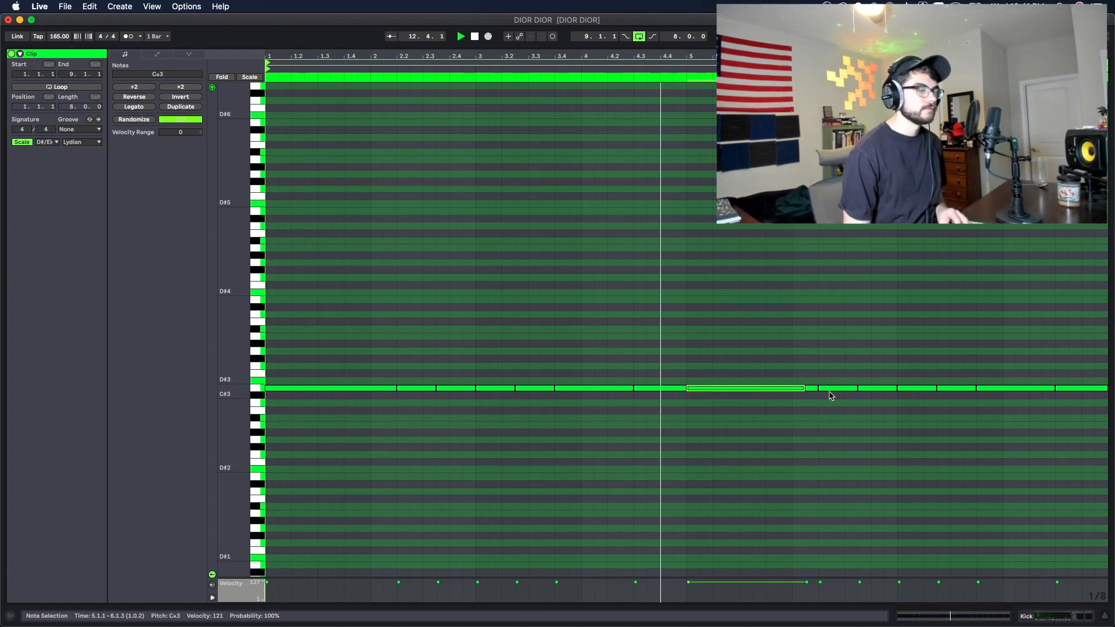
left_click(796, 410)
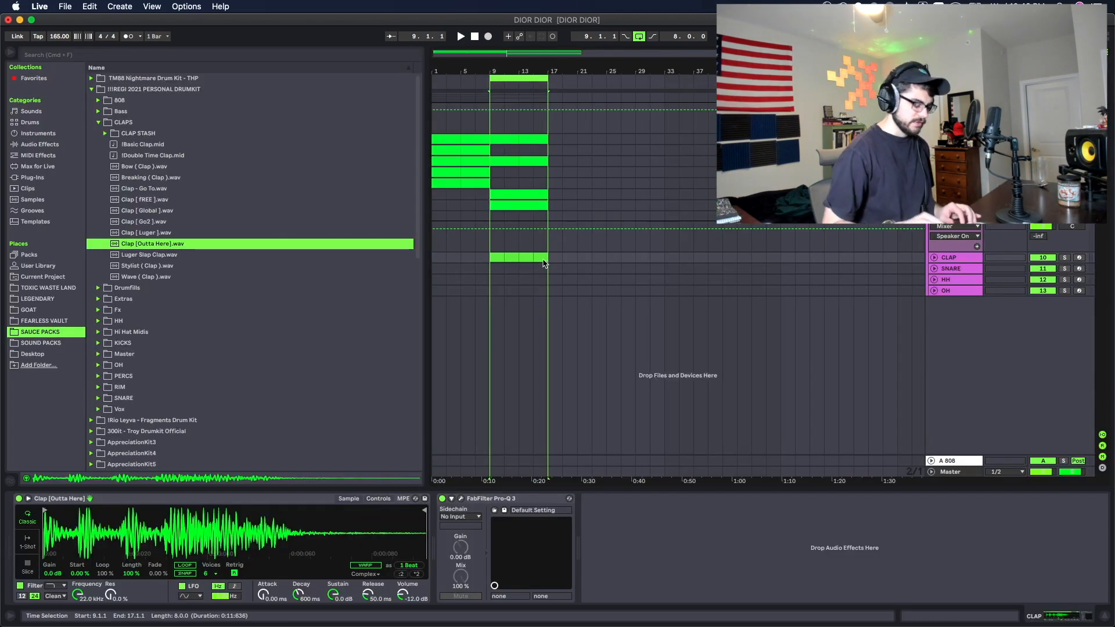
- Create an eight-bar MIDI clip on the CLAP track at 9.1.1 with a Cx3 note on beat 3 of every bar
key("super+shift+m")
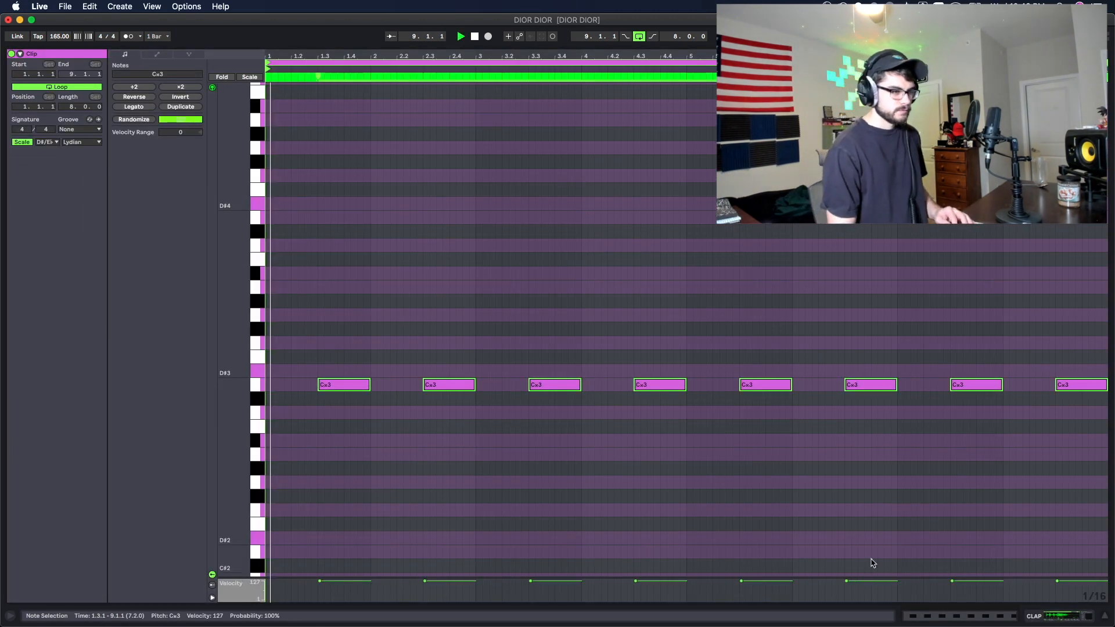
left_click(898, 511)
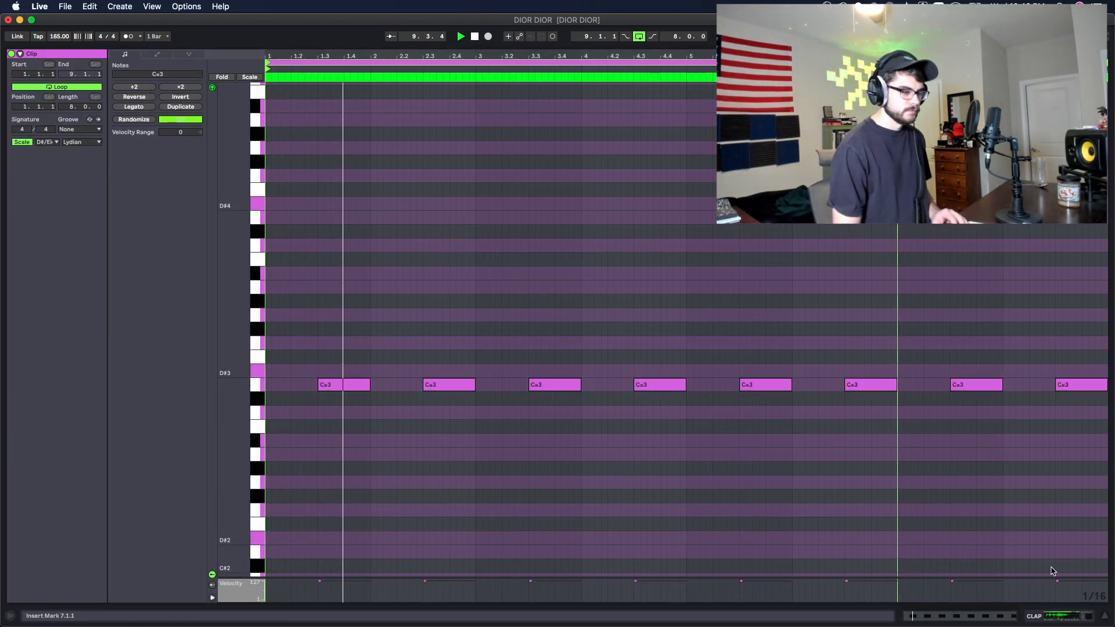
left_click(1041, 615)
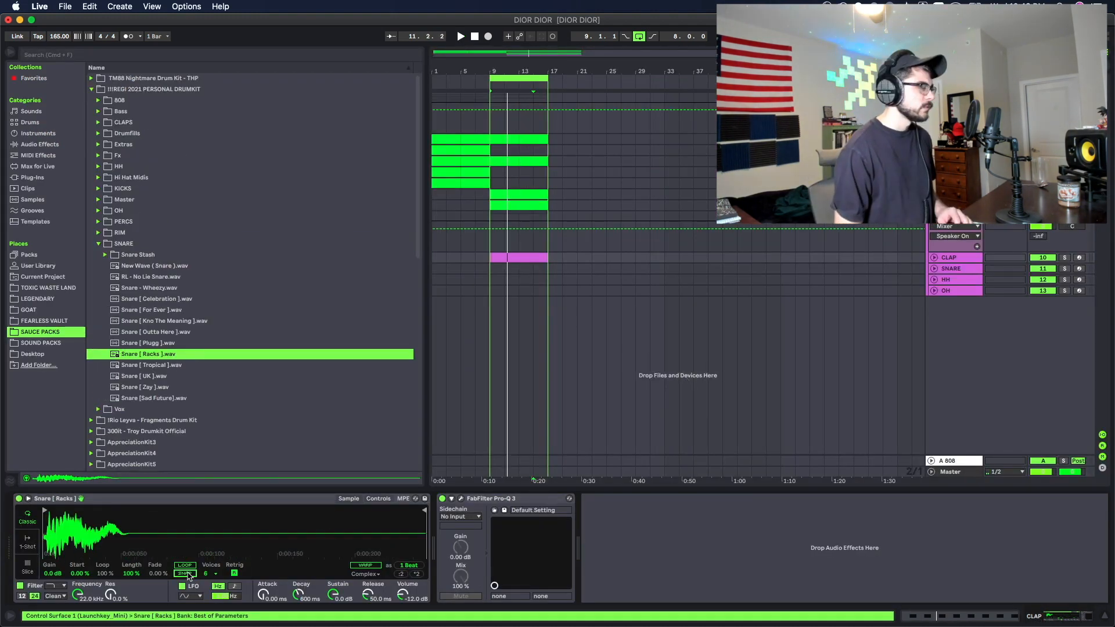
- Add Cx3 snare hits at 2.1.3, 3.4.3 and 4.1.3, and duplicate the first four bars to fill the eight-bar SNARE clip
double_click(498, 258)
left_click(585, 385)
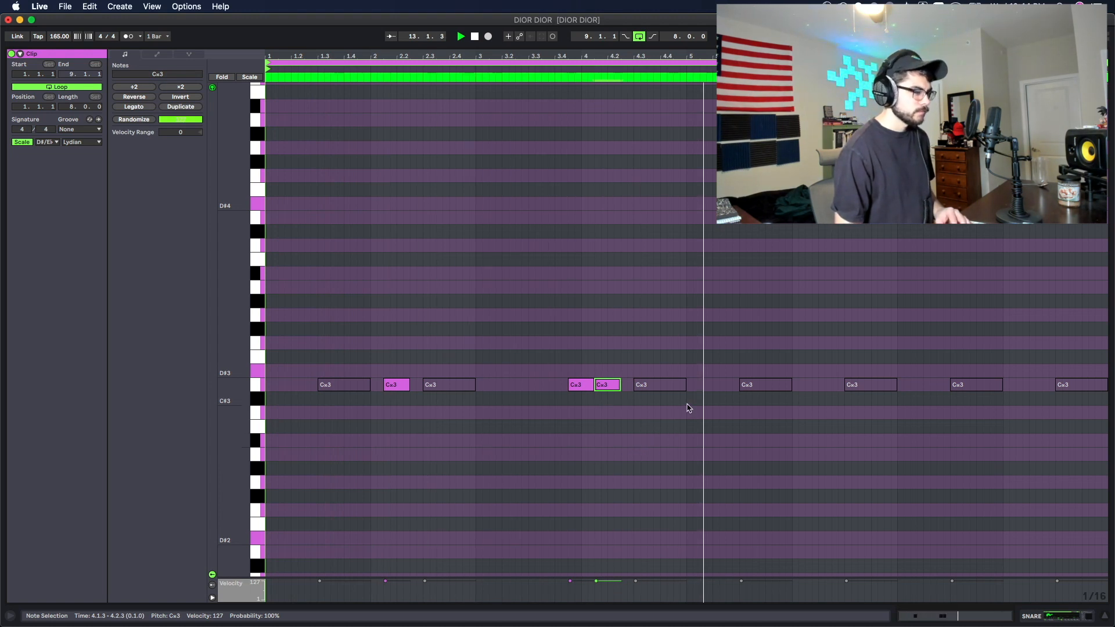
key("space")
left_click_drag(687, 406, 248, 313)
key("super+d")
key("space")
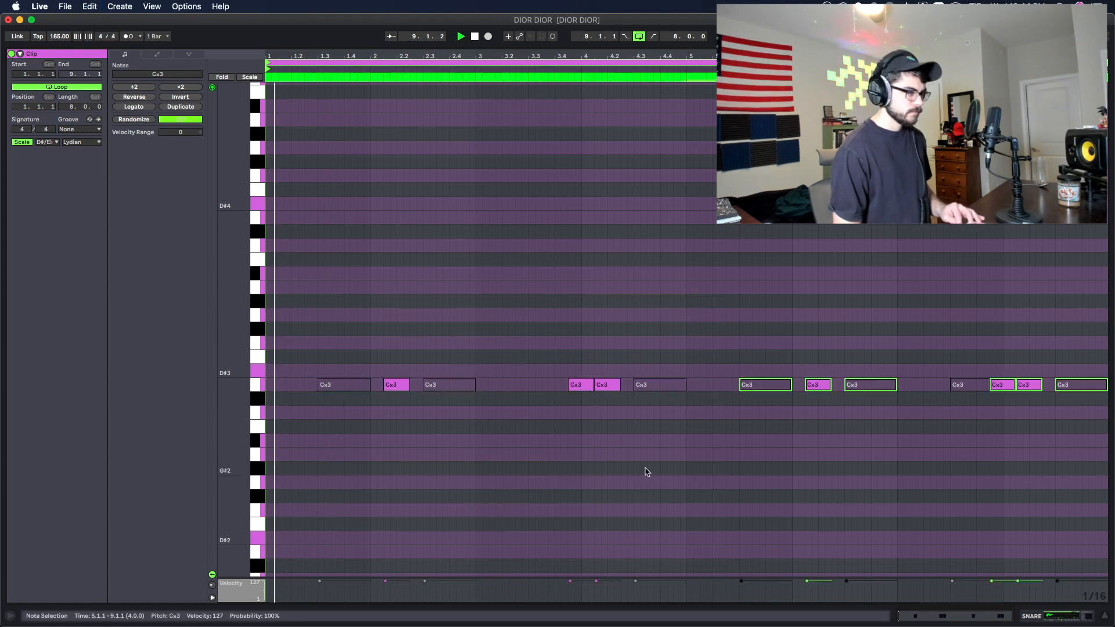
left_click(691, 458)
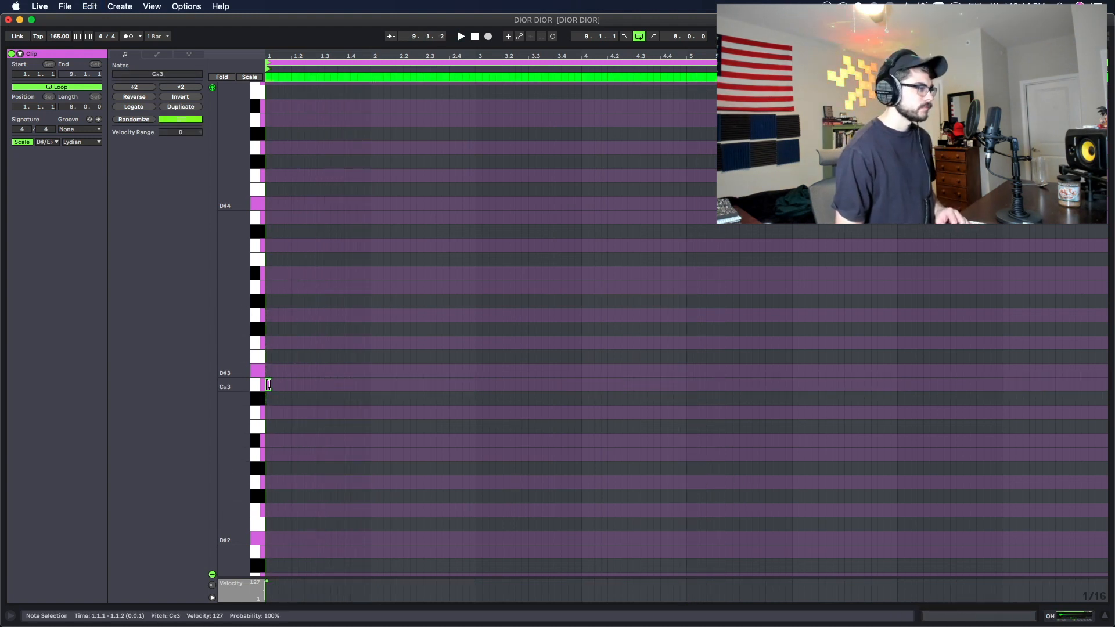
- Finish the OH clip's Cx3 hit at 1.1.1, and fill the OH2 clip with B#2 hits on beat 2 of all eight bars
key("space")
left_click_drag(269, 385, 738, 385)
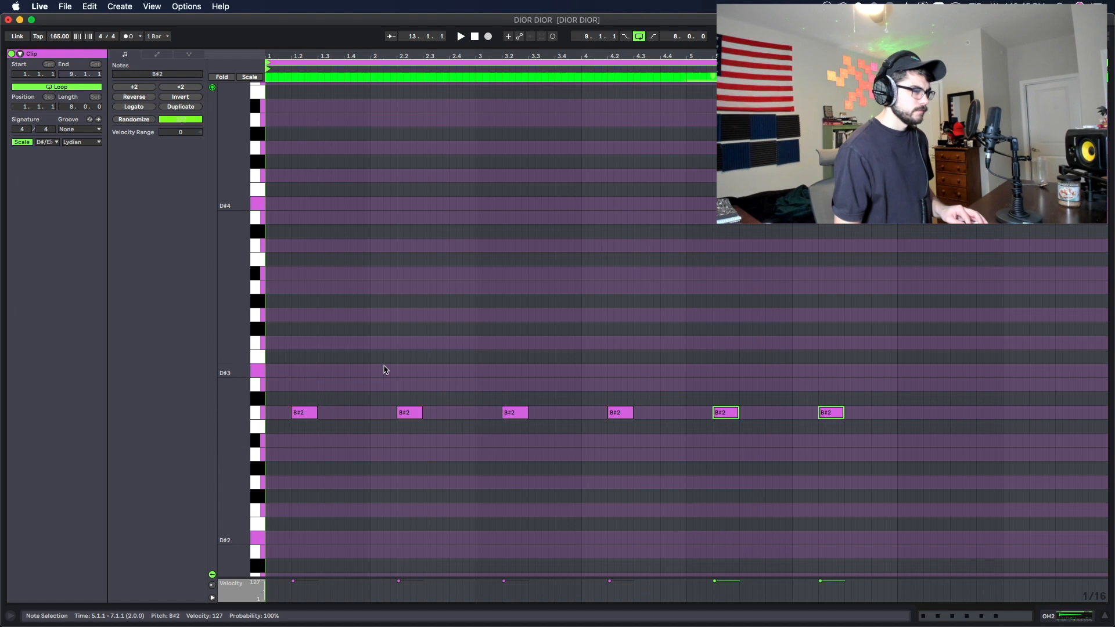
key("super+d")
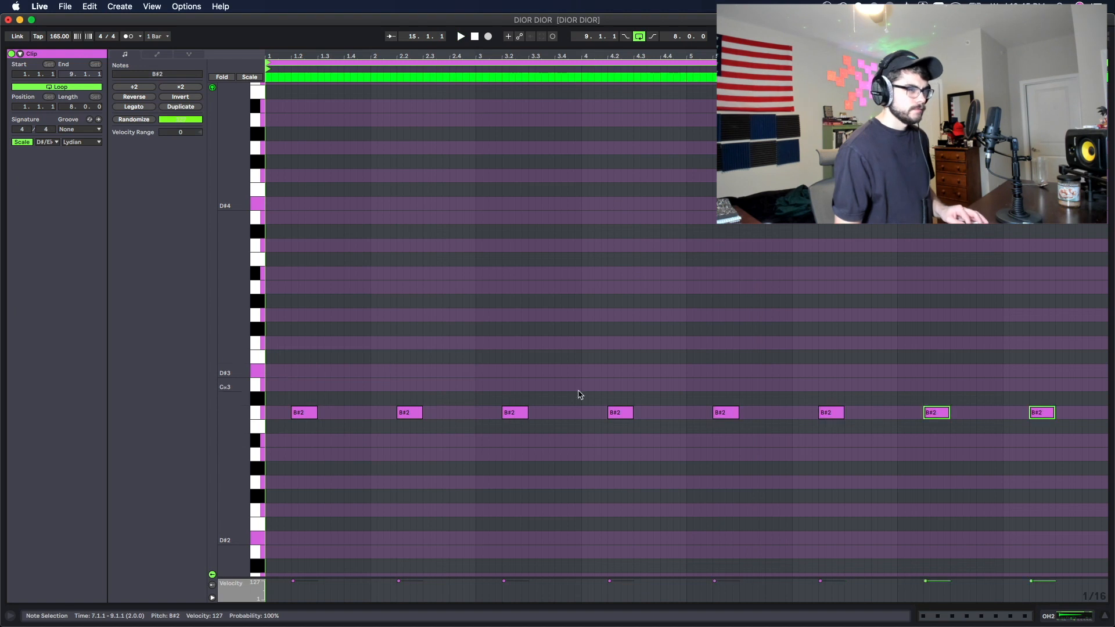
key("space")
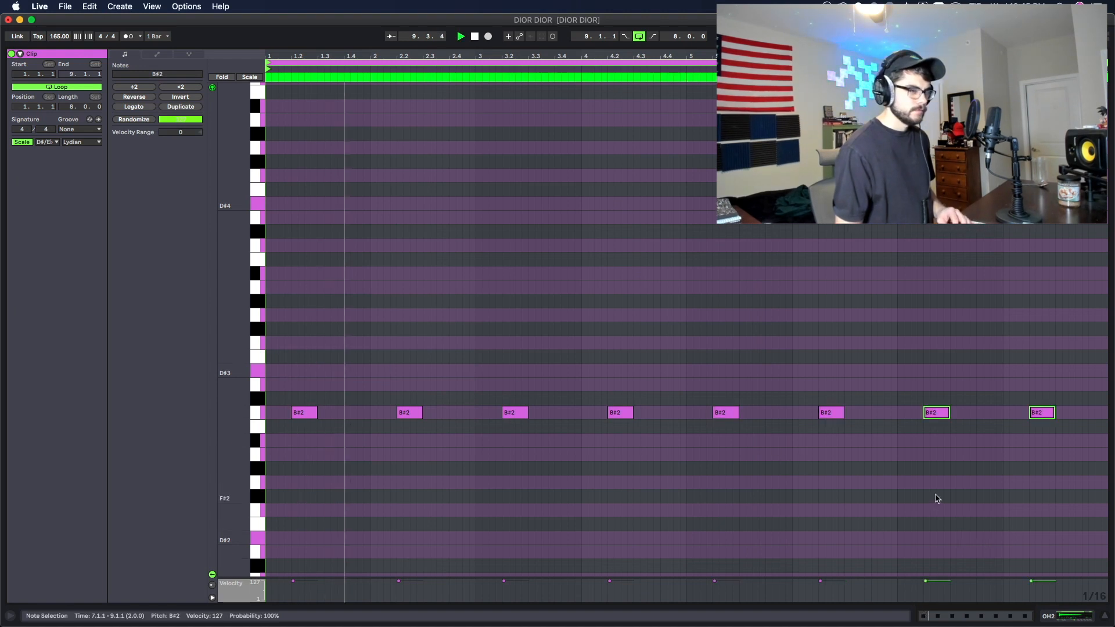
left_click(902, 472)
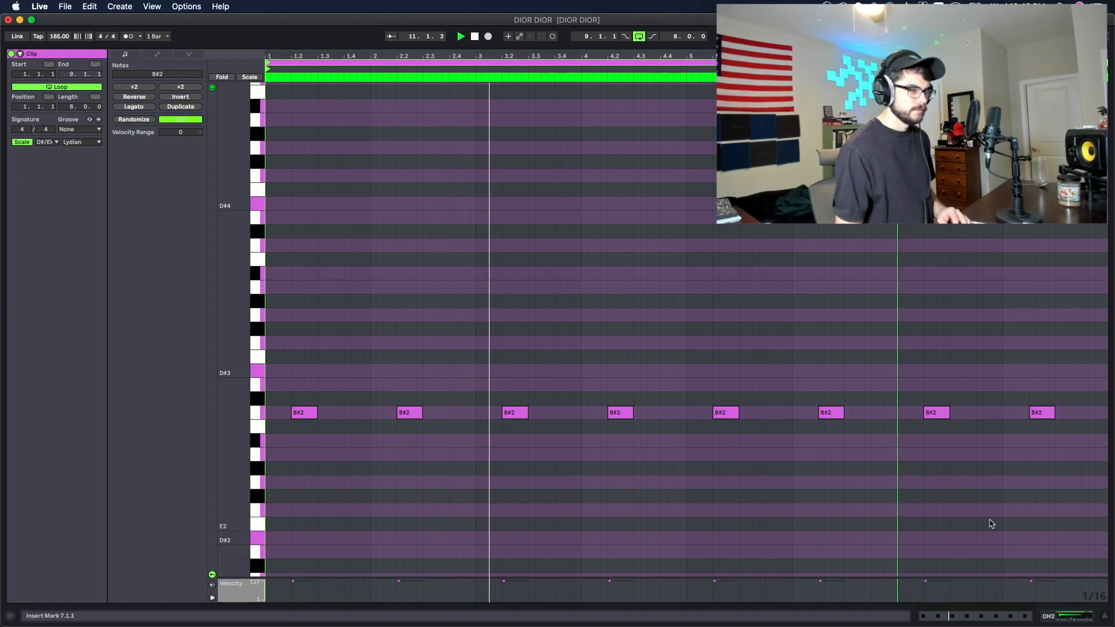
- Switch from the OH2 clip to the Session mixer and bring the drum track channels into view
left_click(1050, 615)
key("Tab")
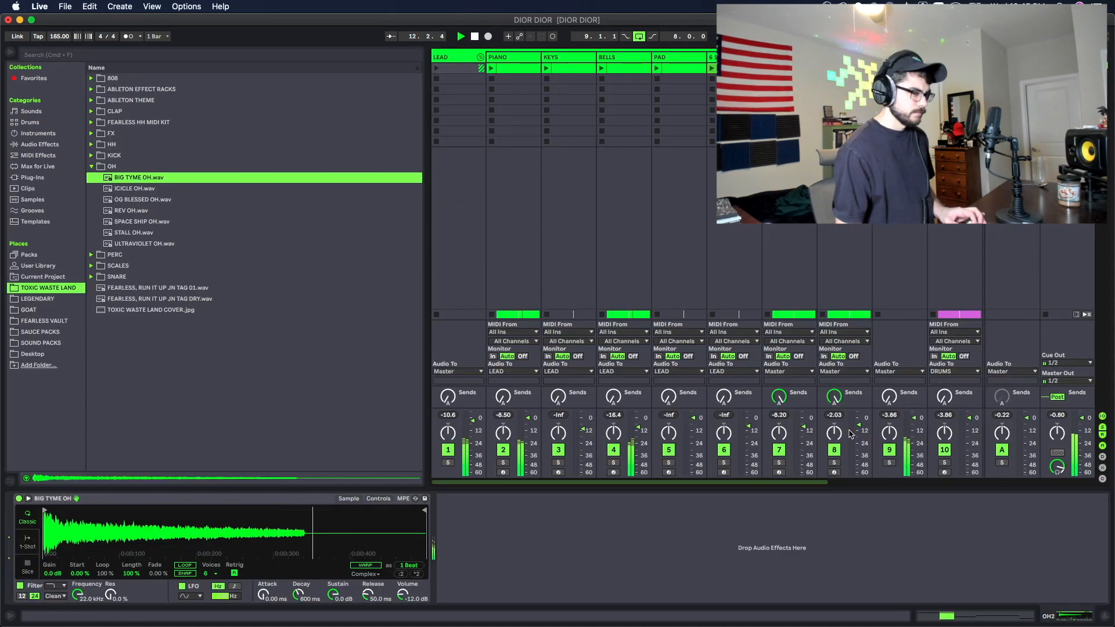
left_click_drag(822, 490, 979, 485)
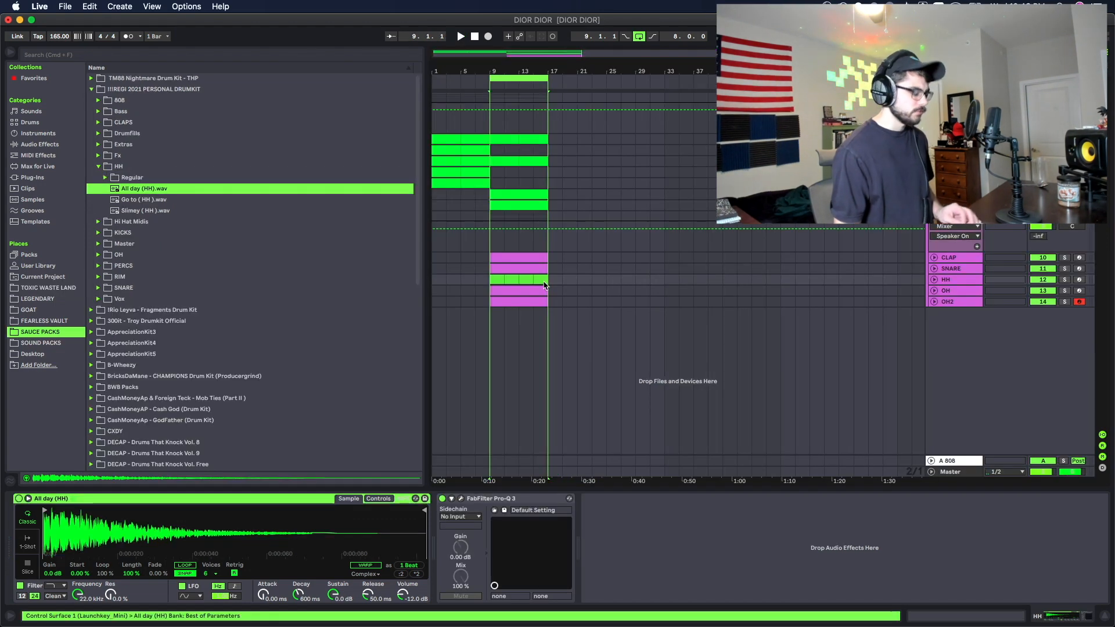
- Fill the eight-bar HH clip with B#2 hi-hats, lower-pitched bursts and velocity-60 Fx2 rolls at 1.4.1 and 5.4.1, and play it
double_click(545, 280)
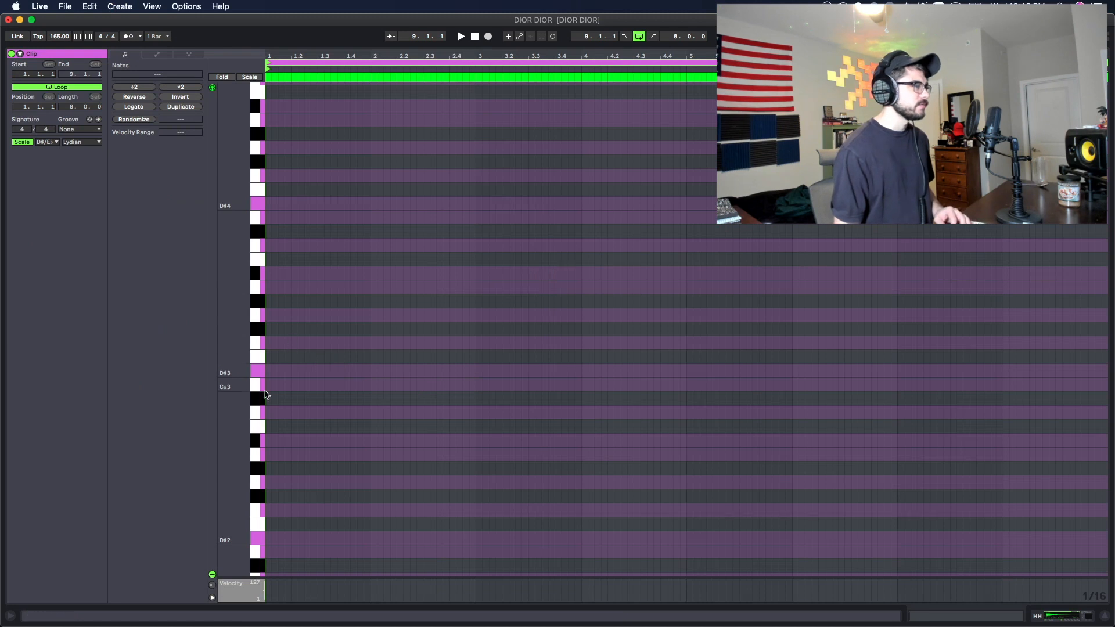
key("space")
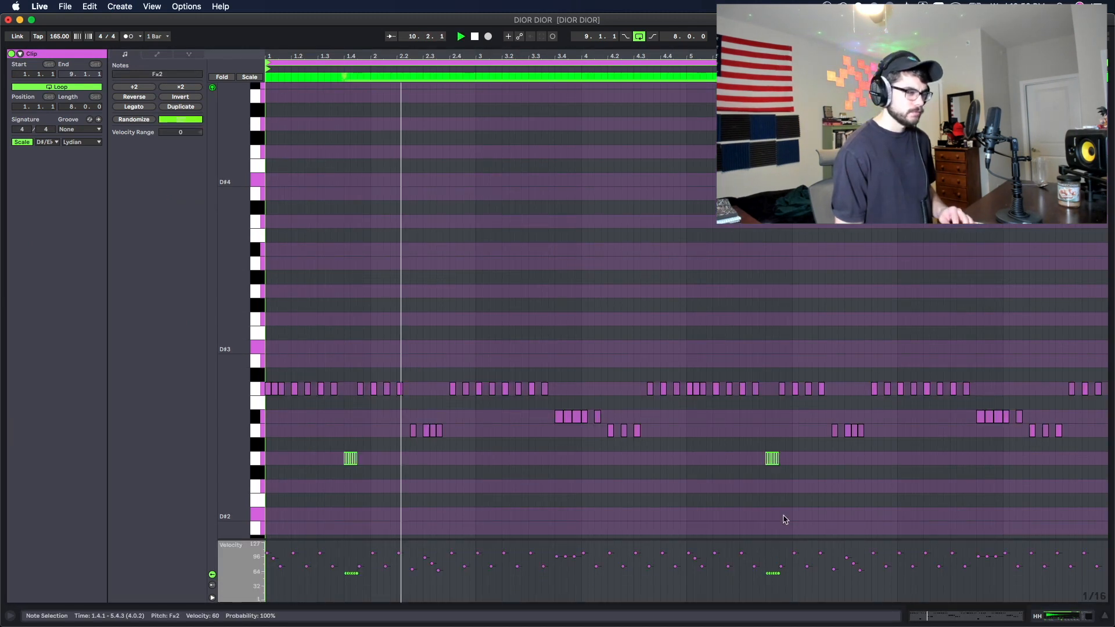
left_click(688, 480)
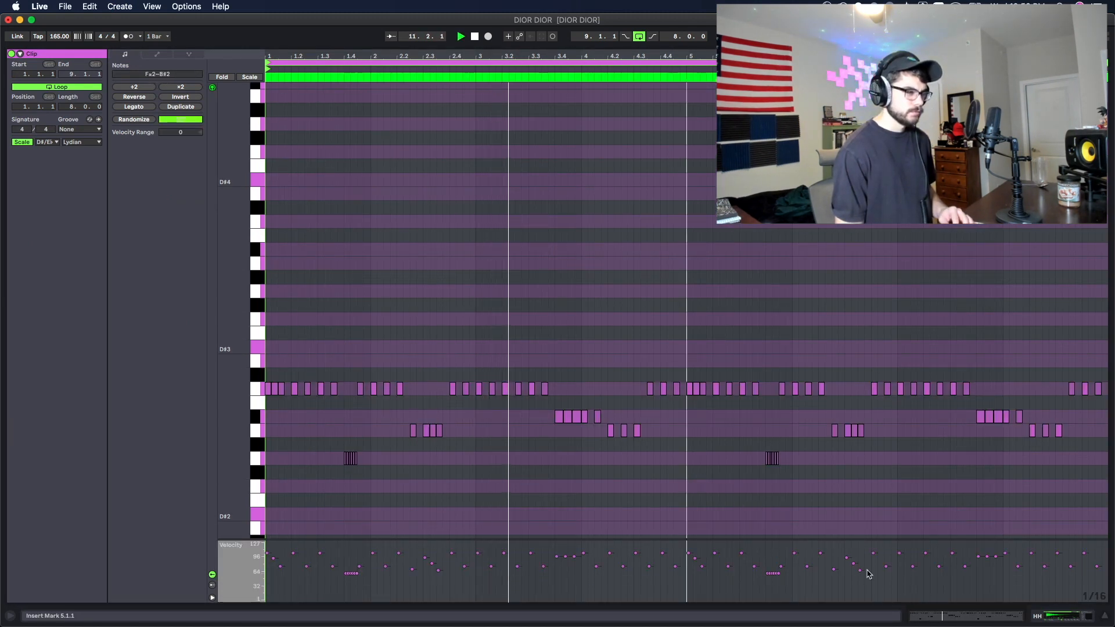
left_click(1037, 617)
- Try Go to ( HH ).wav and Slimey ( HH ).wav as the HH track's sample, settling on Go to ( HH ).wav
double_click(133, 200)
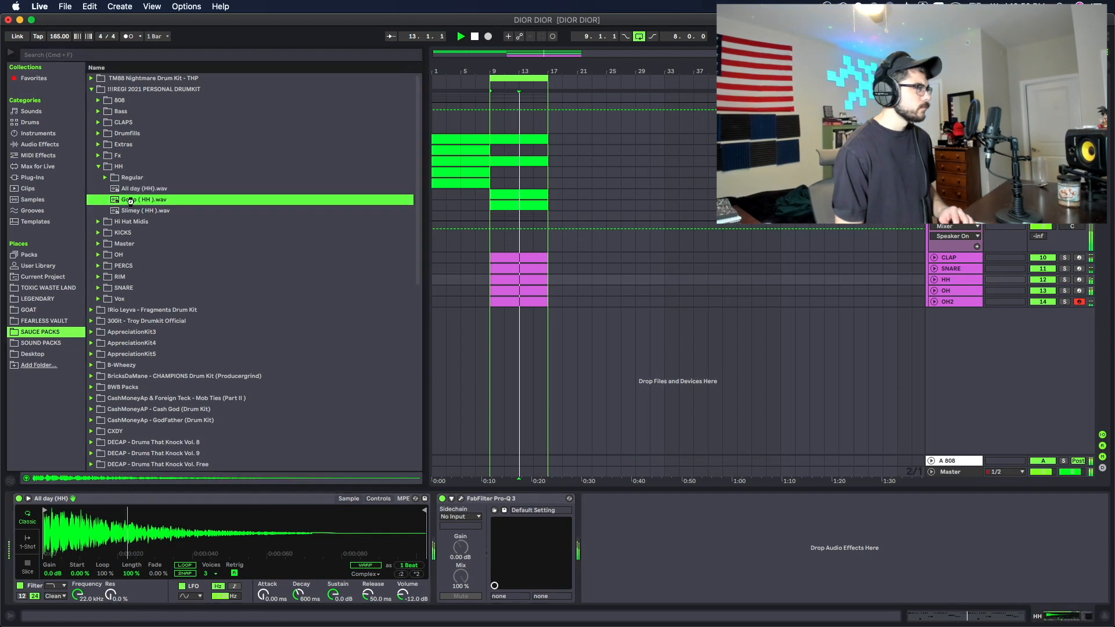
double_click(137, 212)
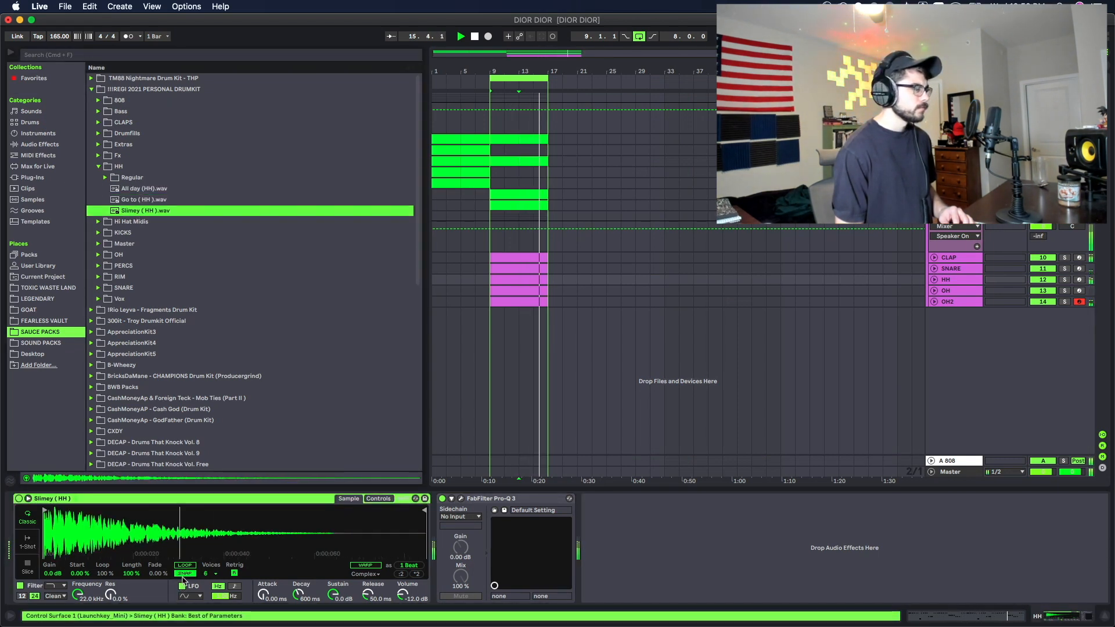
left_click(185, 574)
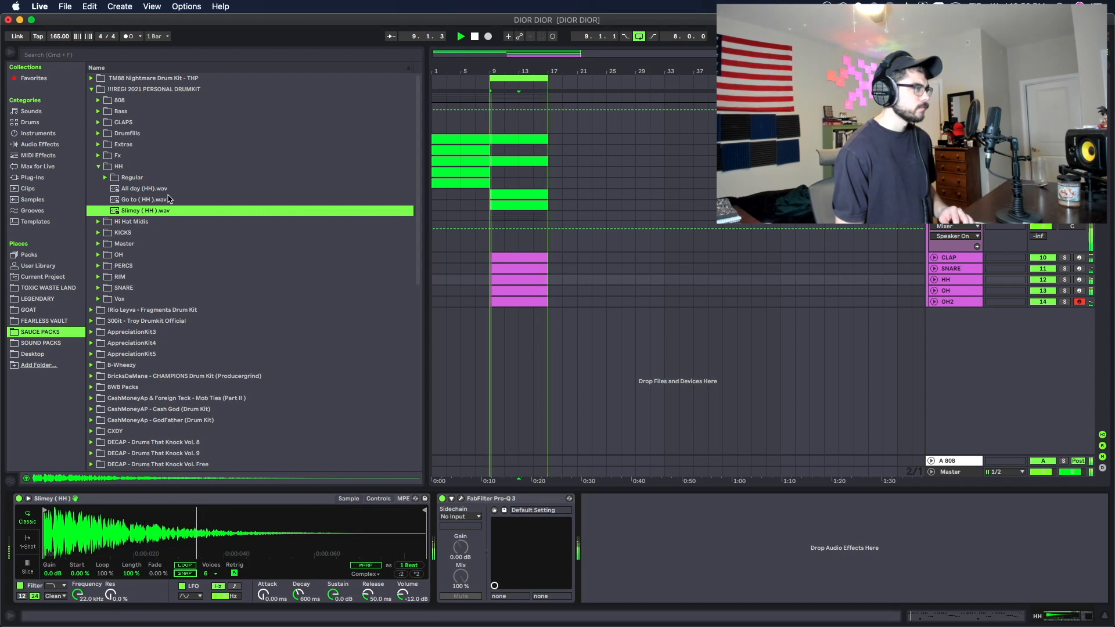
left_click(169, 199)
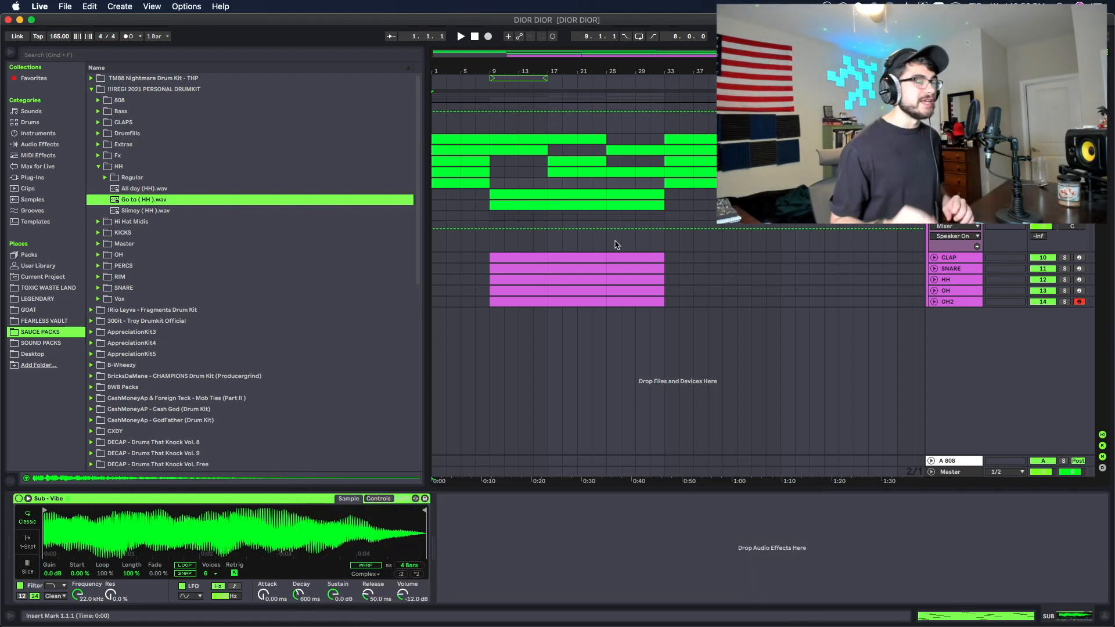
- Play the full arrangement from 1.1.1
key("space")
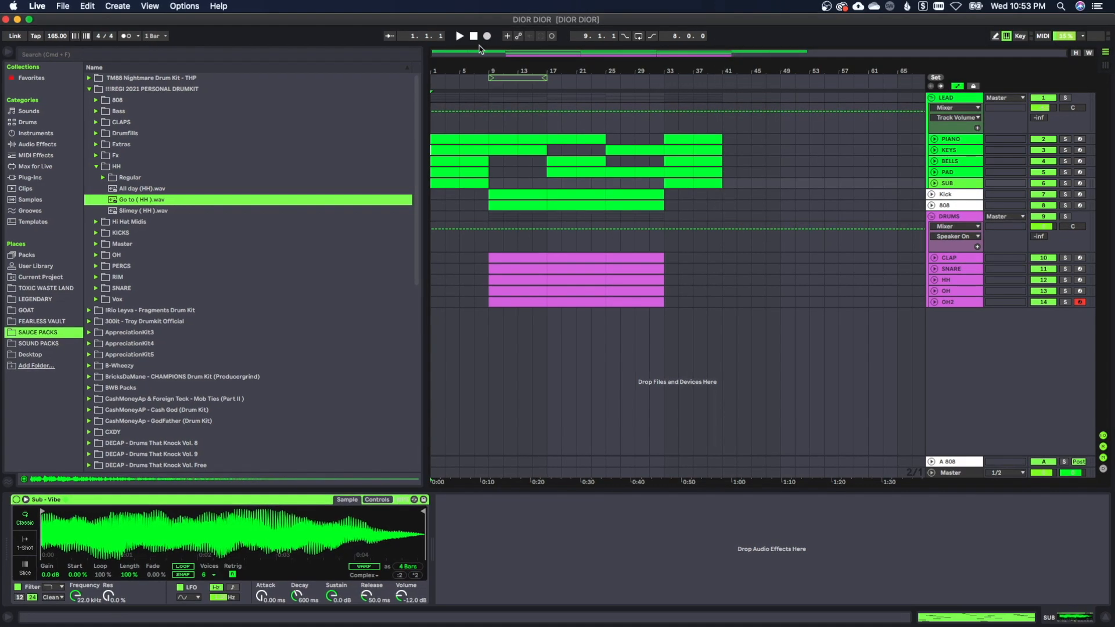